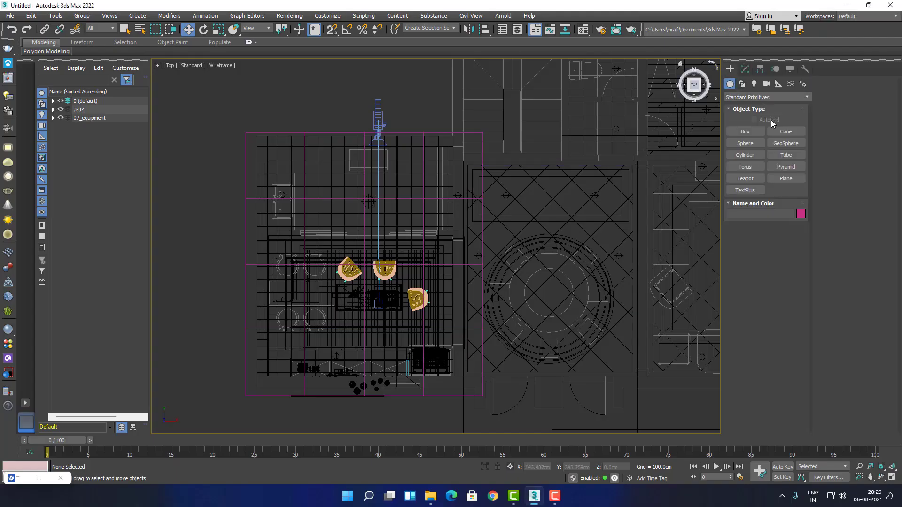
Create a VRayPhysicalCamera in the Top view, aimed down at the bar stools
left_click(766, 84)
left_click(742, 120)
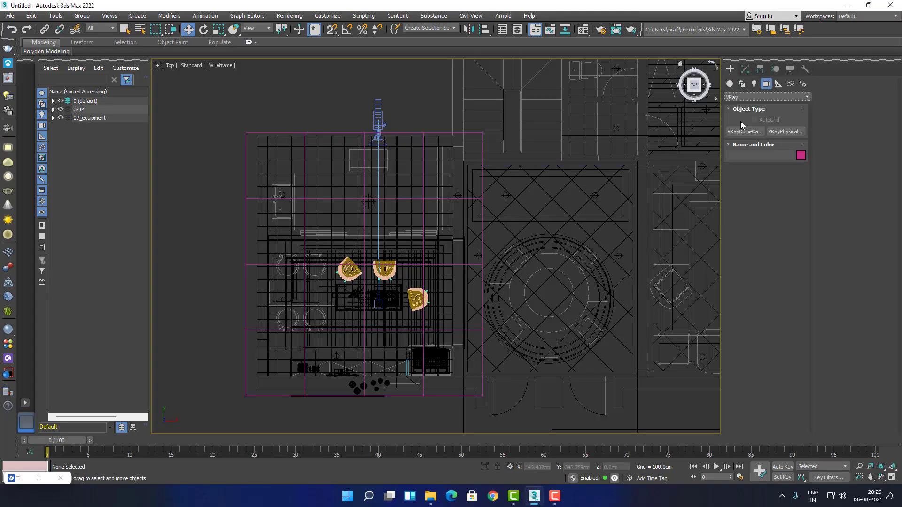
left_click(785, 131)
left_click_drag(367, 112, 369, 331)
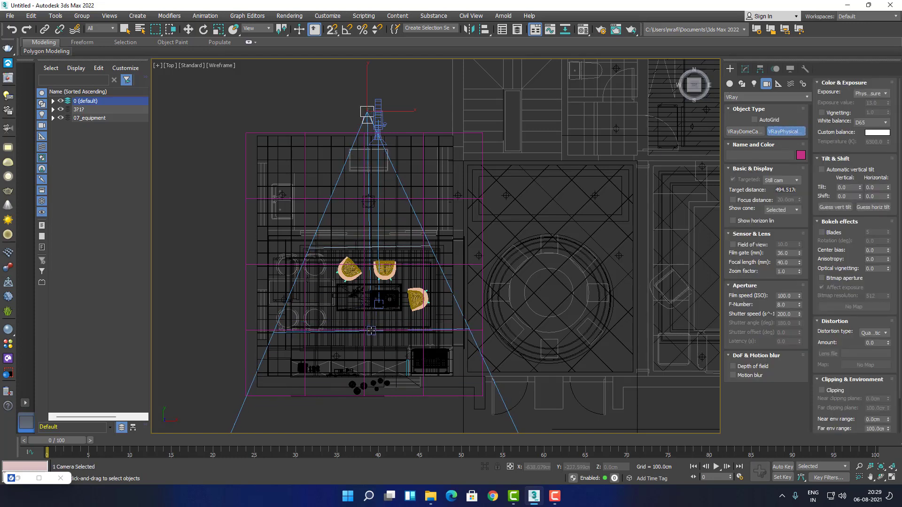
key("w")
Zoom the Left view to the camera, select it with its target, and return to four viewports
key("l")
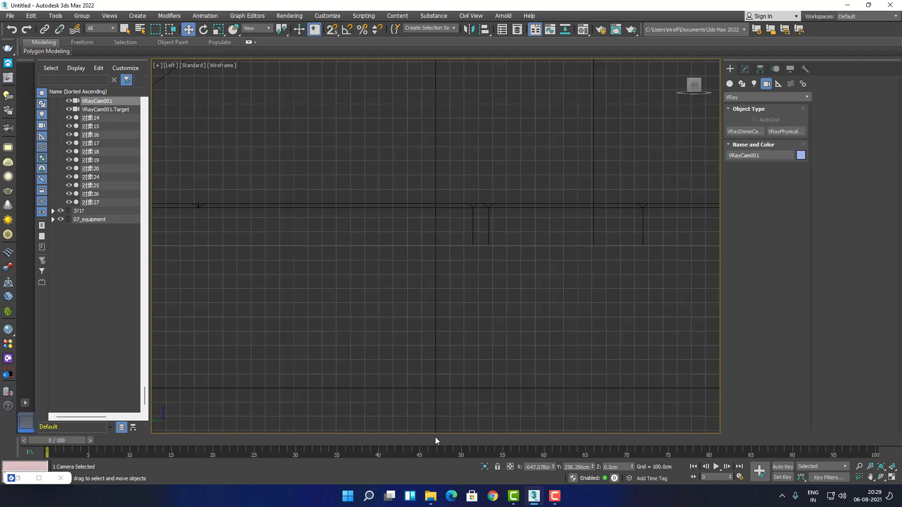
key("z")
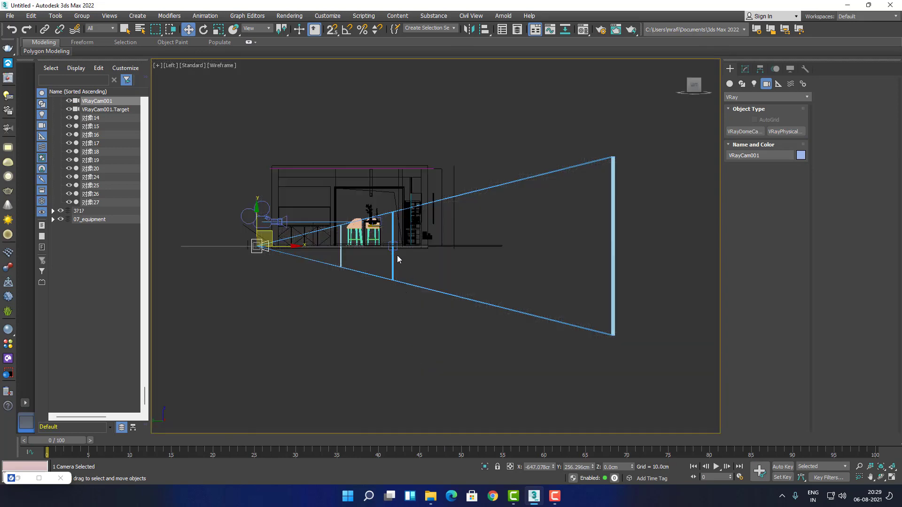
left_click(392, 249)
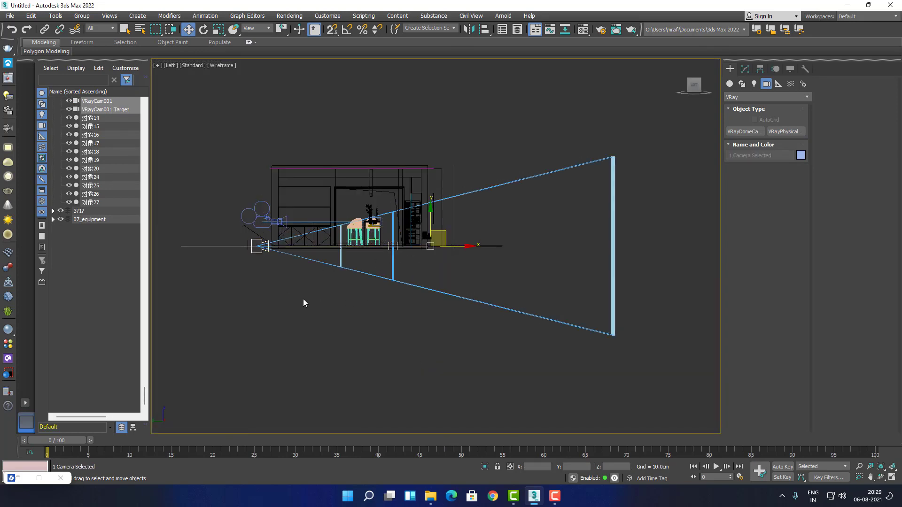
key("alt+w")
Show VRayCam001 in the perspective viewport and raise the camera and its target
key("c")
double_click(425, 183)
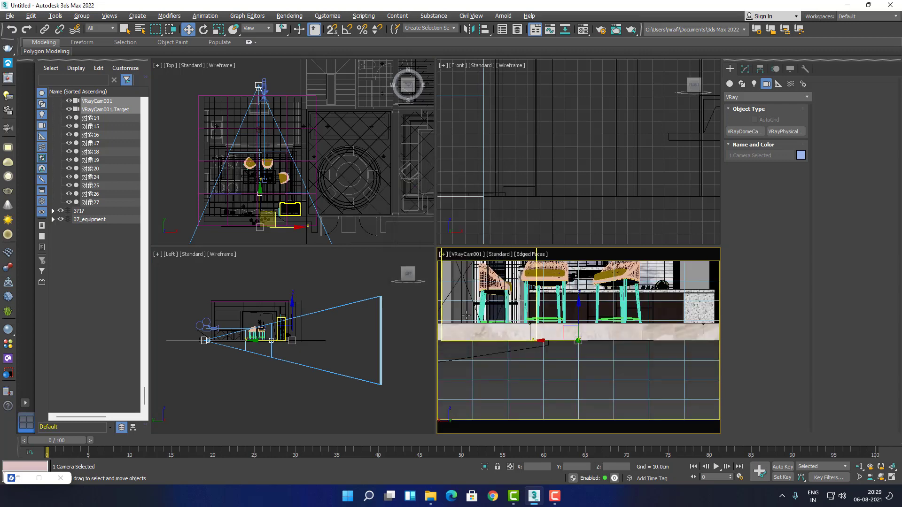
left_click_drag(290, 303, 290, 289)
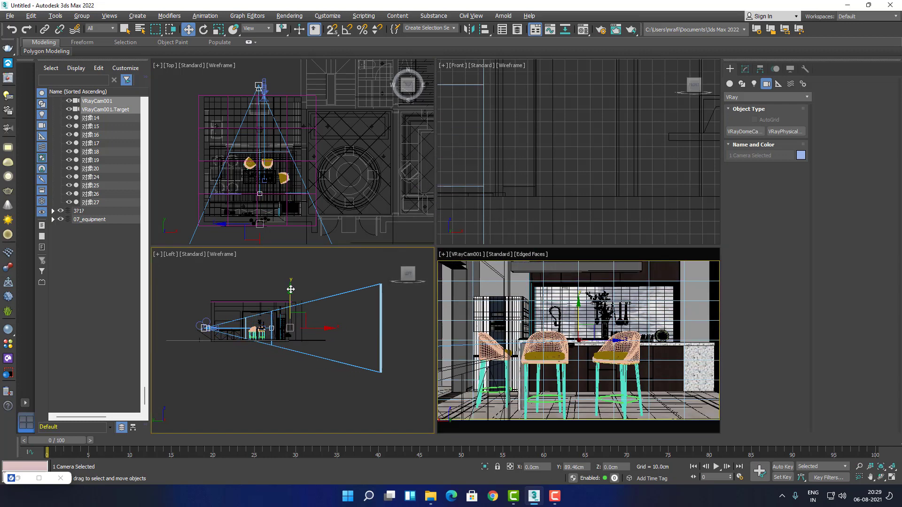
Dolly and truck VRayCam001 to frame the three stools, then maximize its view
left_click(859, 467)
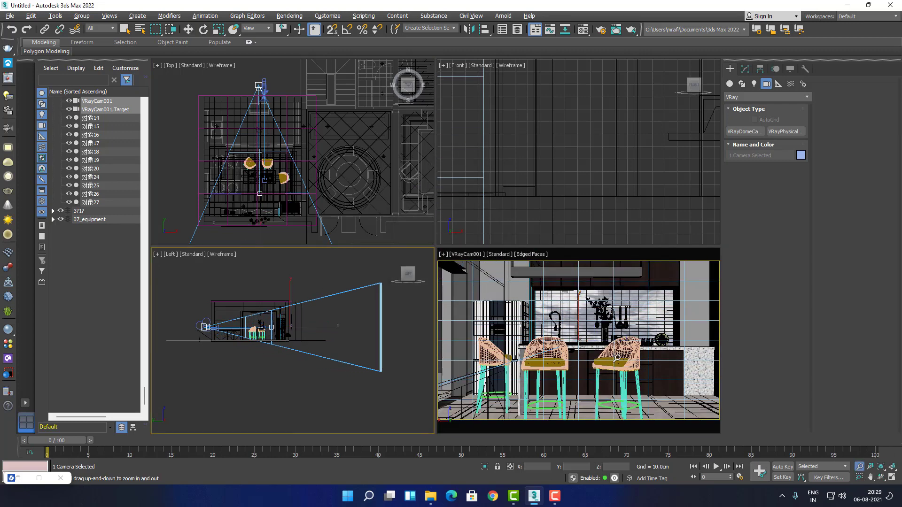
left_click_drag(593, 376, 593, 349)
middle_click_drag(592, 348, 597, 349)
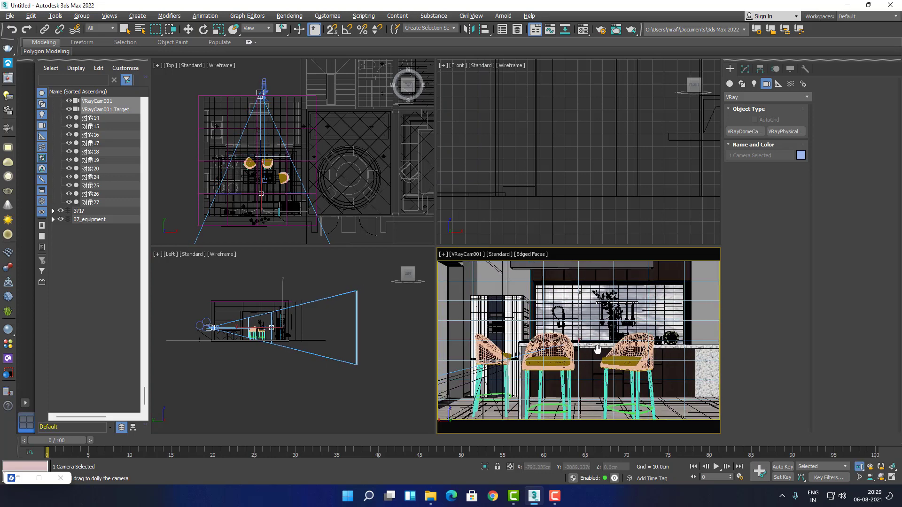
left_click(413, 405)
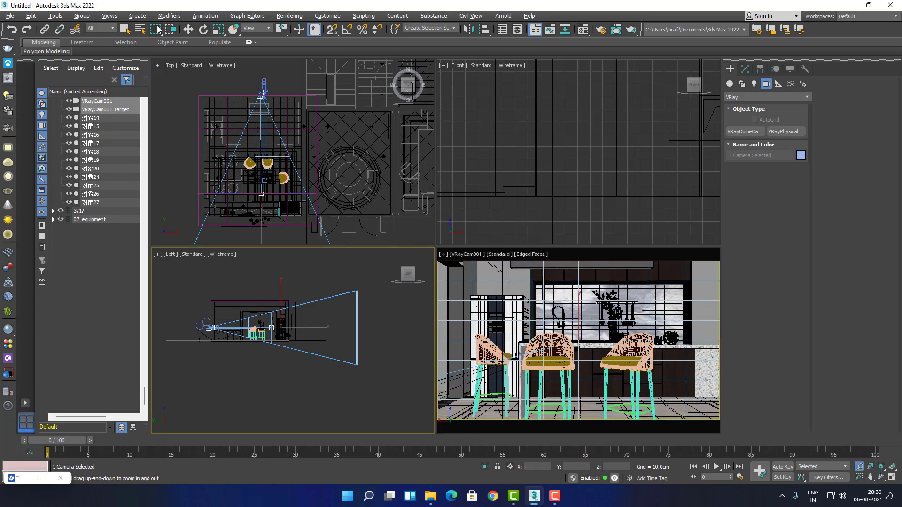
left_click(188, 30)
key("alt+w")
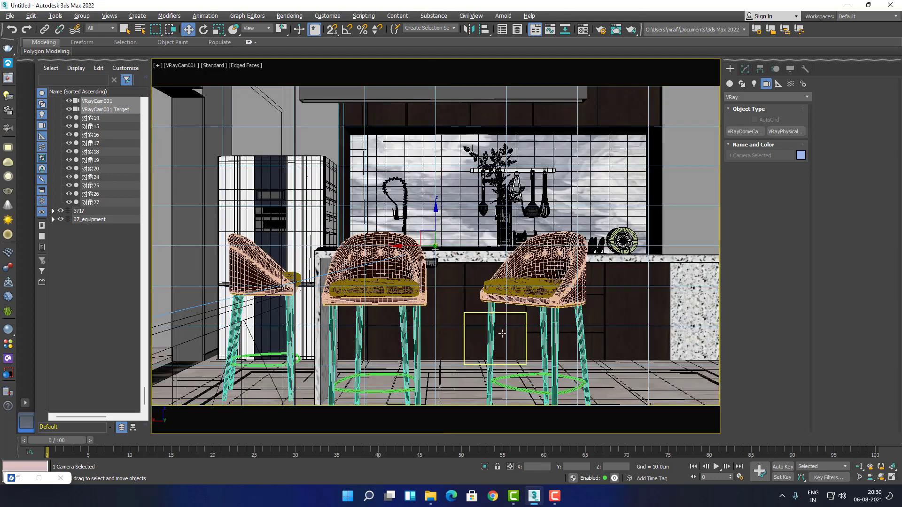
Run a 640 x 360 test render of the camera view, which comes out black
left_click(9, 81)
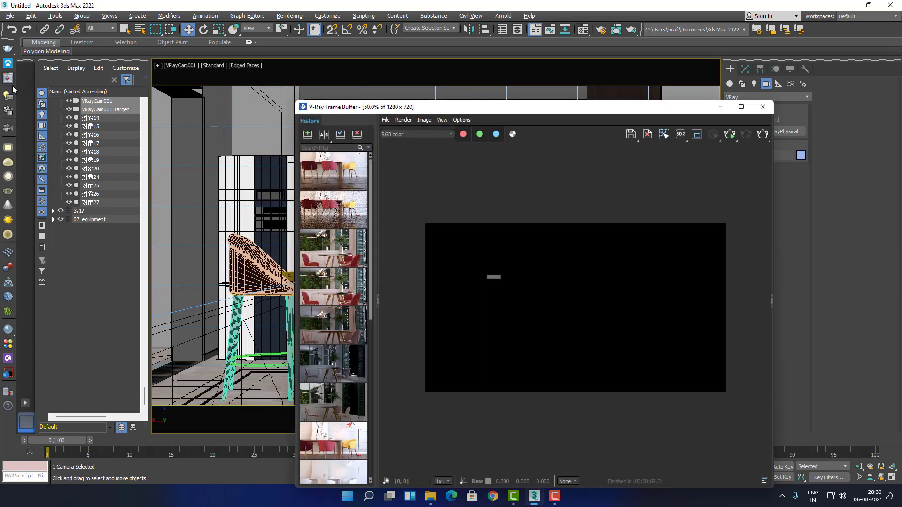
mouse_move(296, 100)
left_mouse_down()
mouse_move(255, 91)
mouse_move(281, 108)
left_mouse_up()
left_click(625, 141)
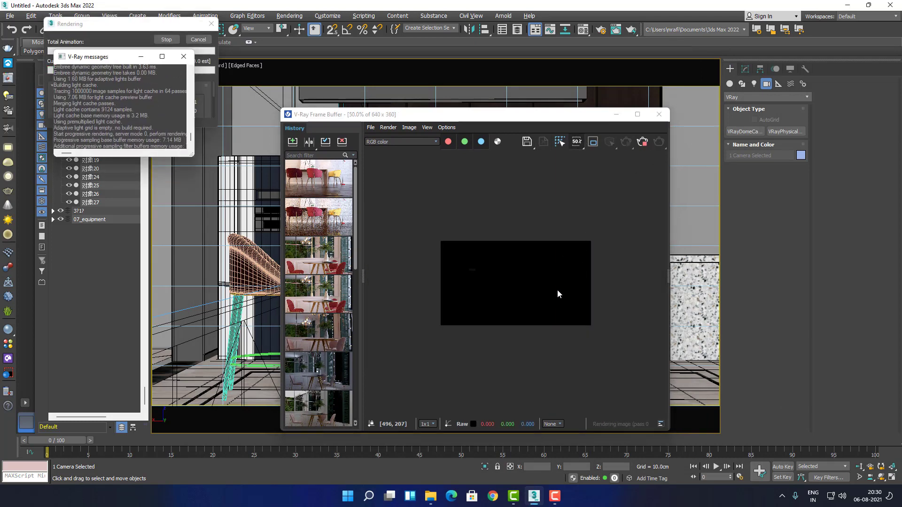
double_click(525, 302)
left_click_drag(671, 270, 694, 270)
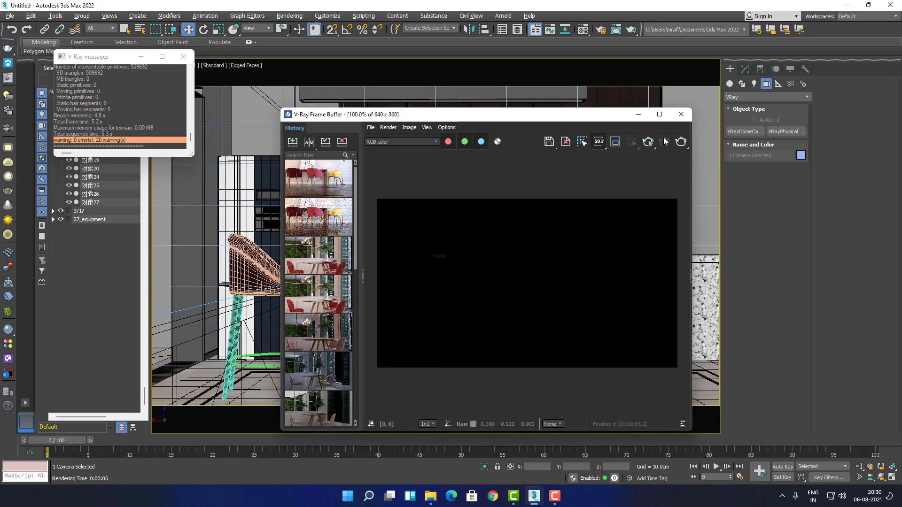
left_click(638, 114)
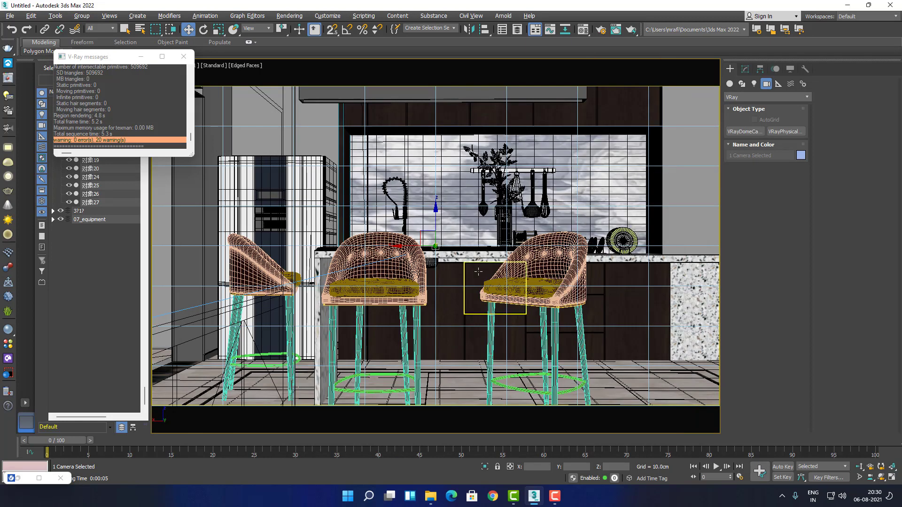
Return to four viewports and reframe the Left and Front views
key("alt+w")
scroll(230, 357, "down", 3)
scroll(230, 357, "up", 3)
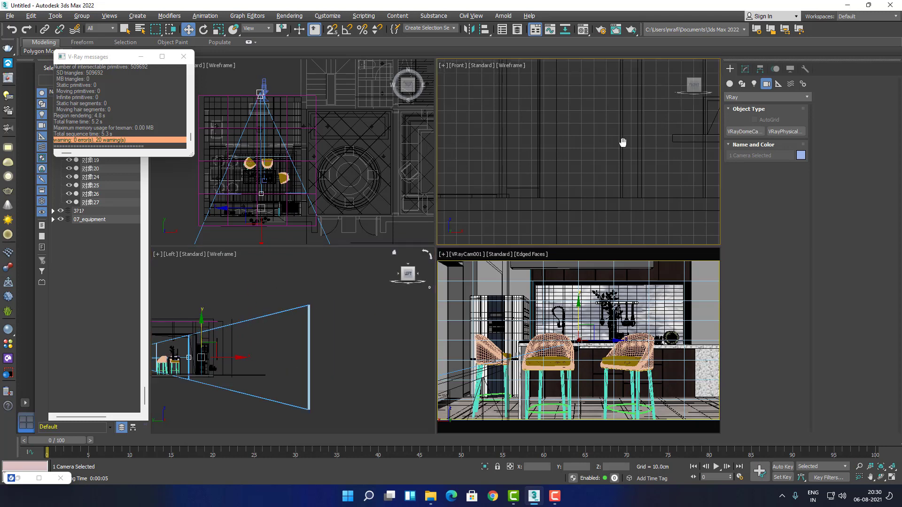
middle_click_drag(624, 141, 652, 154)
scroll(382, 262, "down", 3)
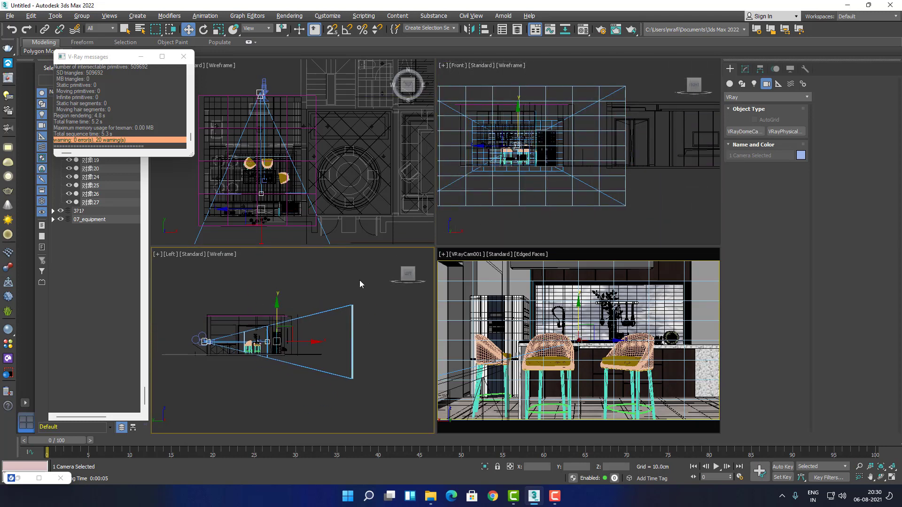
In Render Setup, set View to Render to Quad 4 - VRayCam001 and lock it
left_click(184, 56)
left_click(289, 15)
left_click(310, 37)
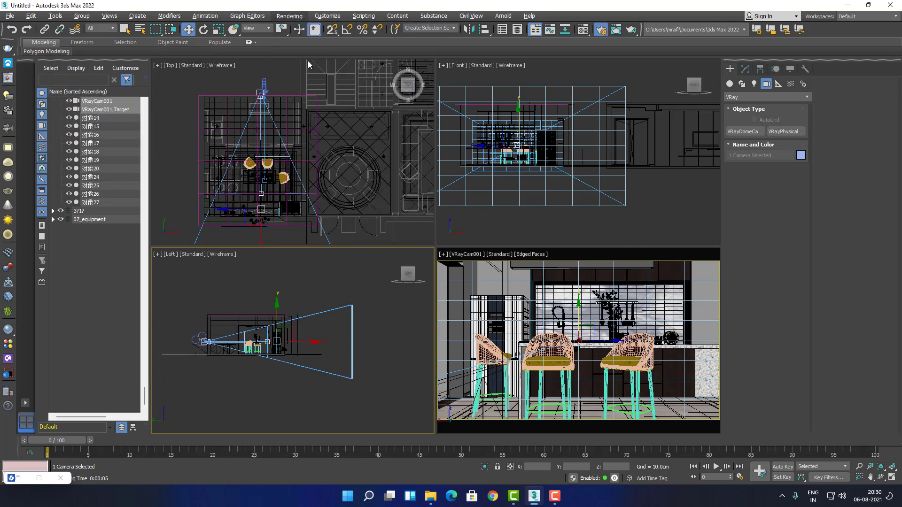
left_click(527, 136)
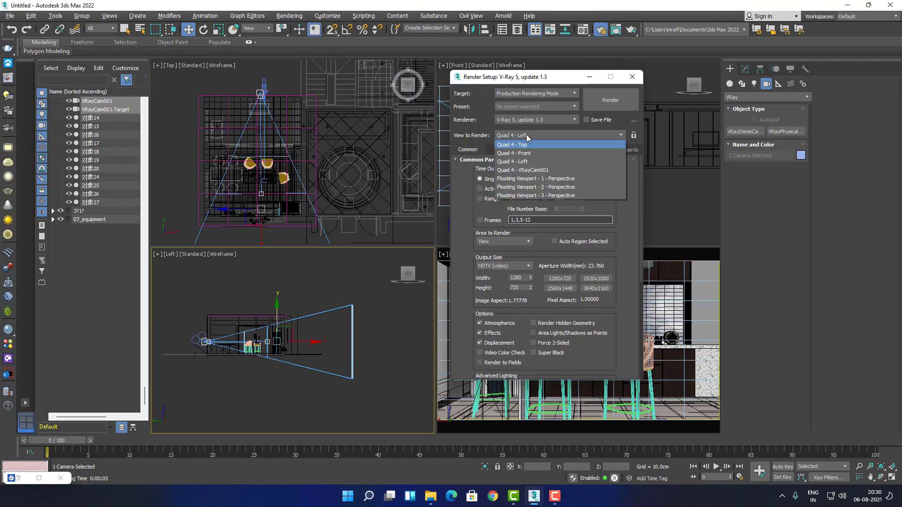
left_click(538, 171)
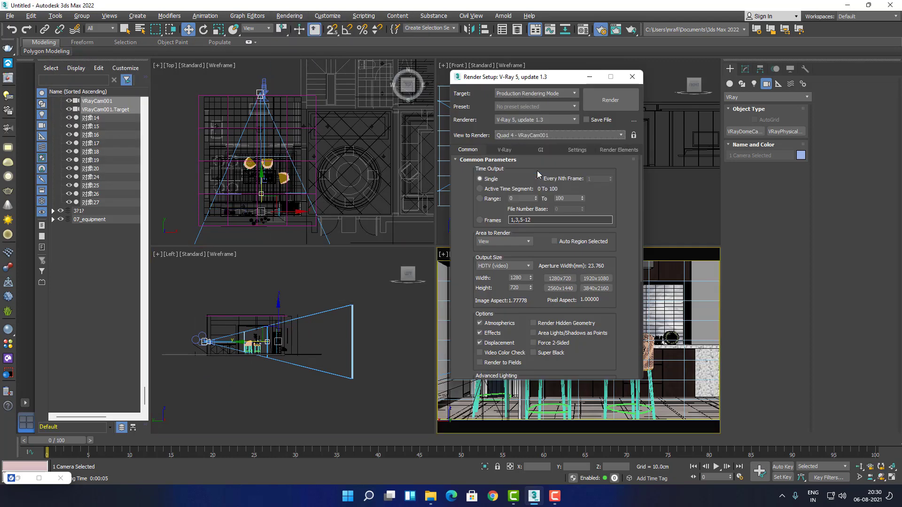
left_click(622, 135)
left_click(569, 171)
Render again, still getting a black image, and close the frame buffer and messages
left_click(610, 100)
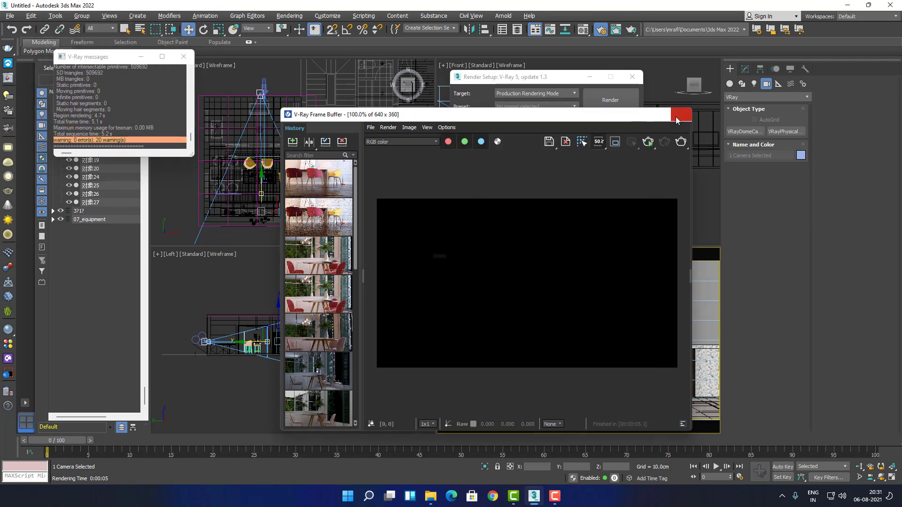
left_click(681, 114)
left_click(183, 56)
Draw a sphere-type VRayLight over the bar counter in the maximized Top view
left_click(632, 77)
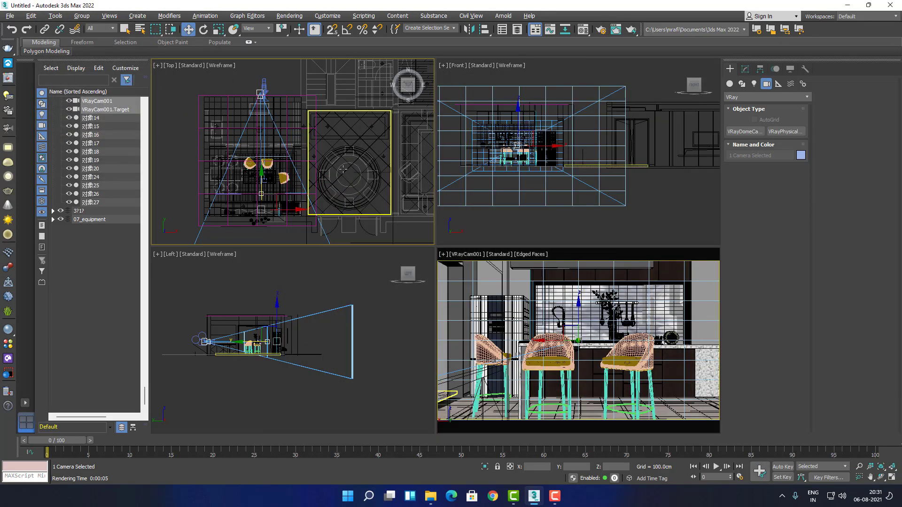
key("alt+w")
left_click(754, 84)
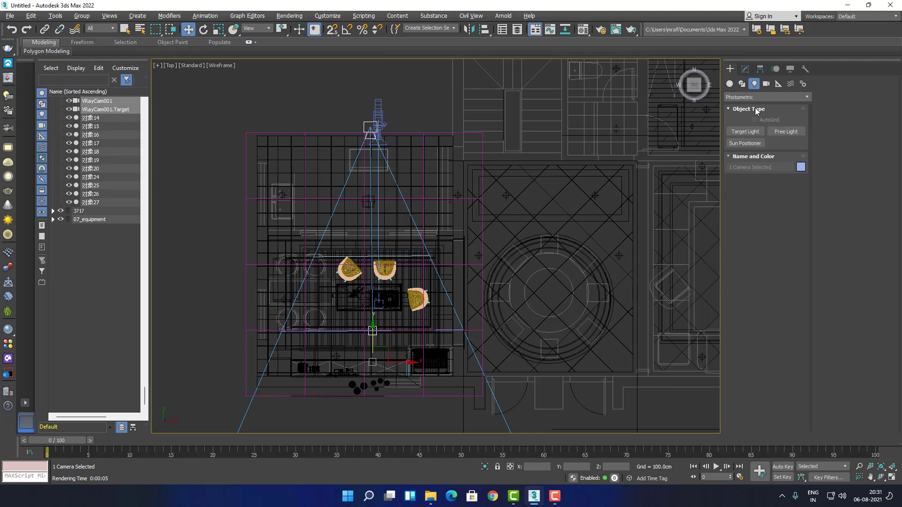
left_click(743, 125)
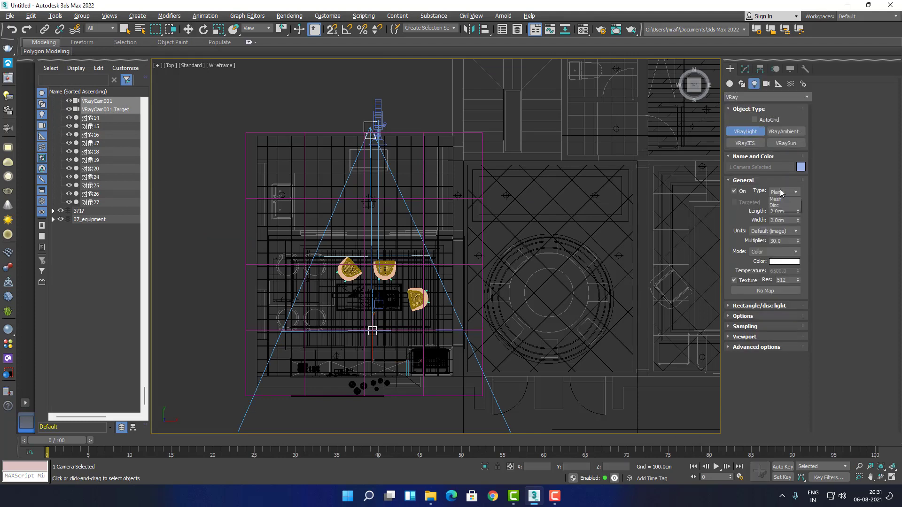
left_click(783, 191)
left_click(775, 213)
mouse_move(358, 268)
left_mouse_down()
mouse_move(377, 279)
mouse_move(435, 266)
left_mouse_up()
Raise the sphere light above the counter in the Left view, then render through VRayCam001
key("l")
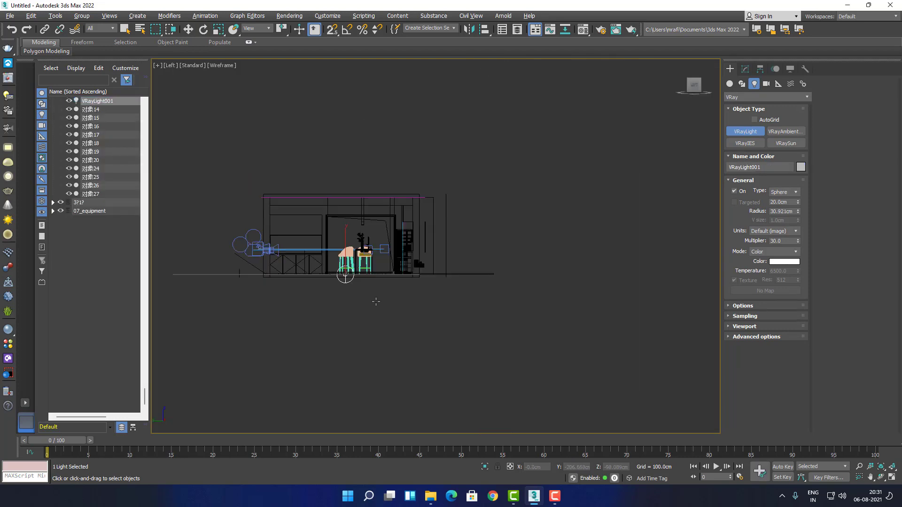
key("w")
left_click_drag(353, 240, 353, 201)
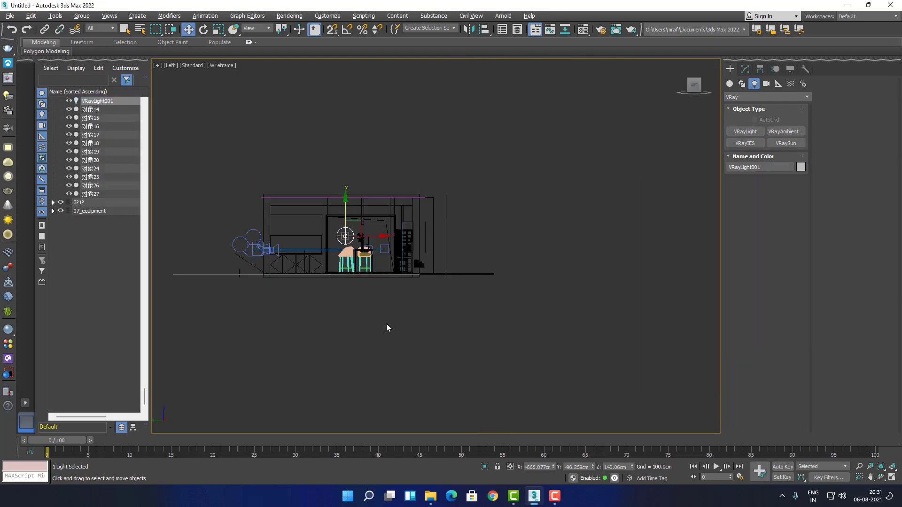
key("c")
double_click(428, 187)
key("shift+q")
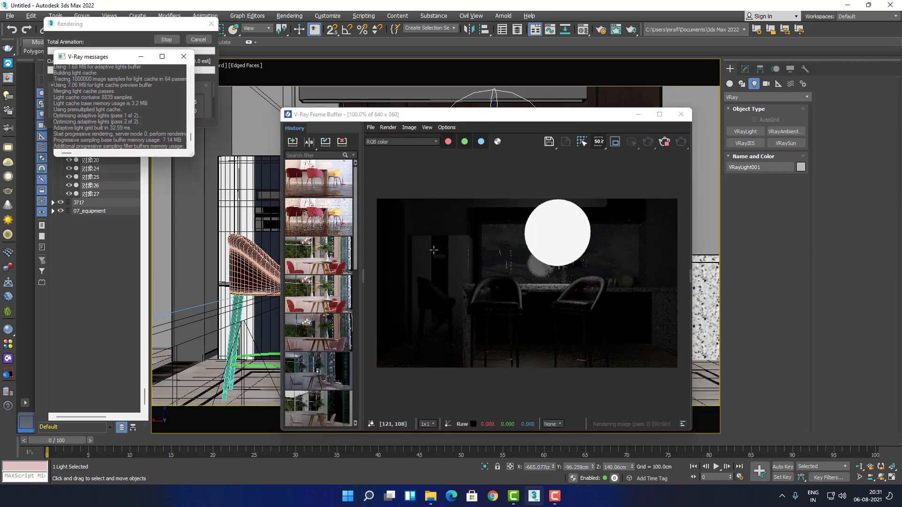
Close the render and V-Ray messages windows, deselect the light, and maximize the Left view
left_click(680, 114)
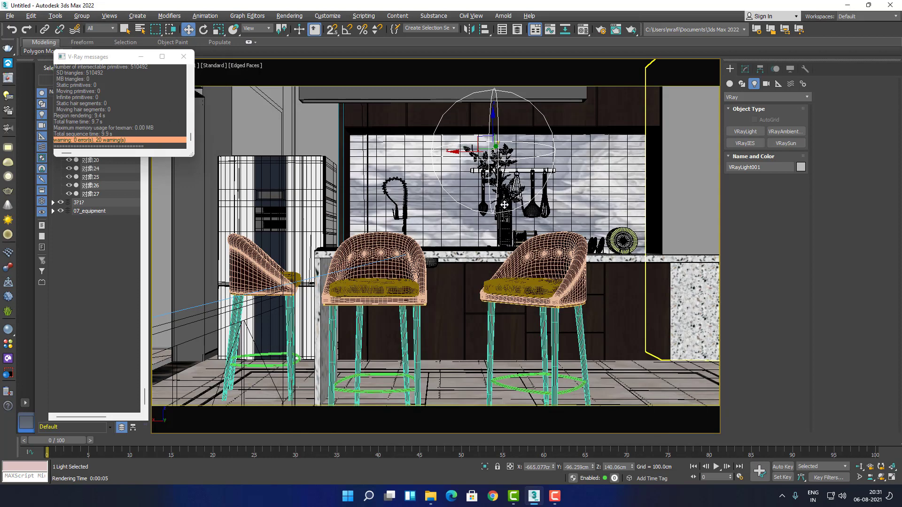
key("ctrl+d")
key("alt+w")
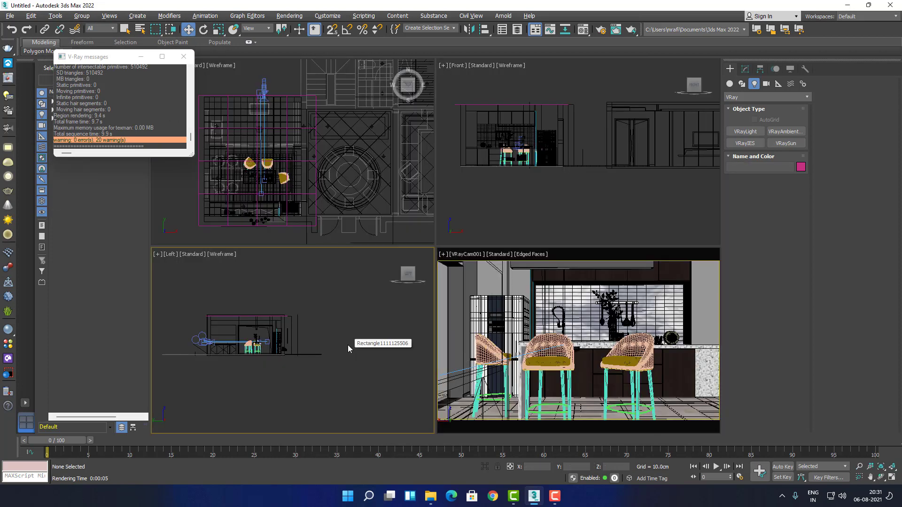
key("alt+w")
middle_click_drag(401, 348, 412, 341)
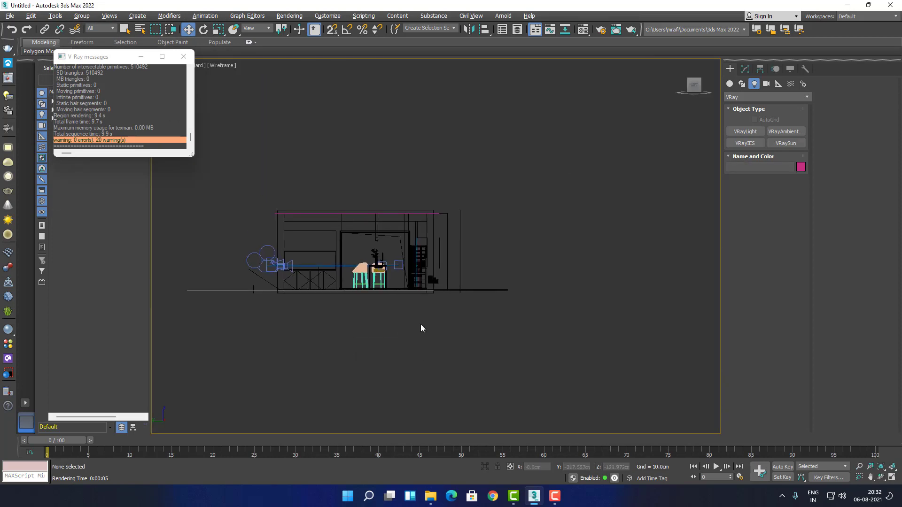
left_click(183, 56)
scroll(415, 352, "up", 4)
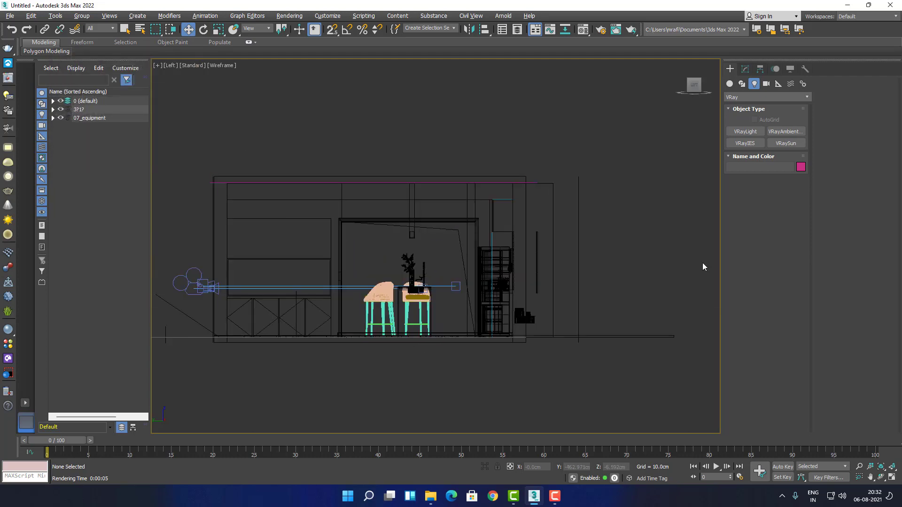
Inspect the scene in Top and orbited Perspective views, then return to the Left view
key("t")
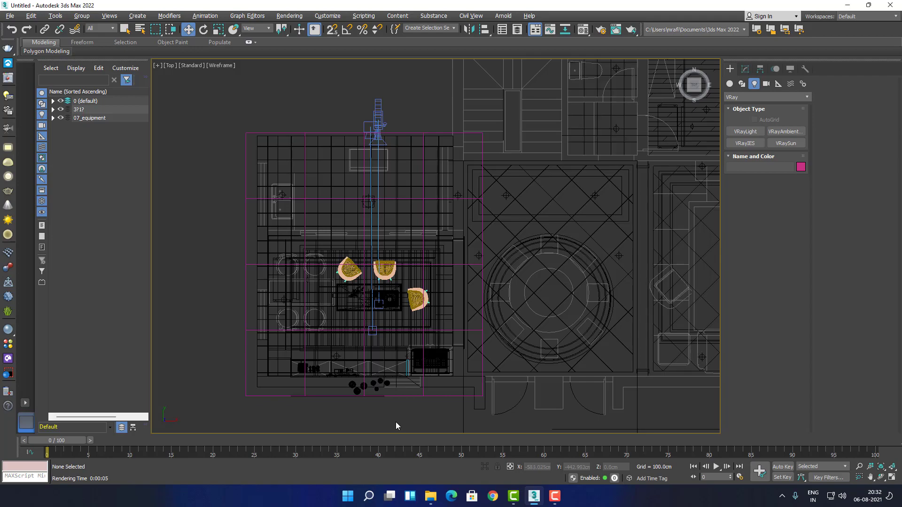
key("p")
mouse_move(398, 418)
middle_mouse_down("alt")
mouse_move(463, 350)
mouse_move(576, 340)
mouse_move(593, 357)
mouse_move(587, 348)
mouse_move(543, 342)
mouse_move(501, 350)
mouse_move(633, 349)
middle_mouse_up("alt")
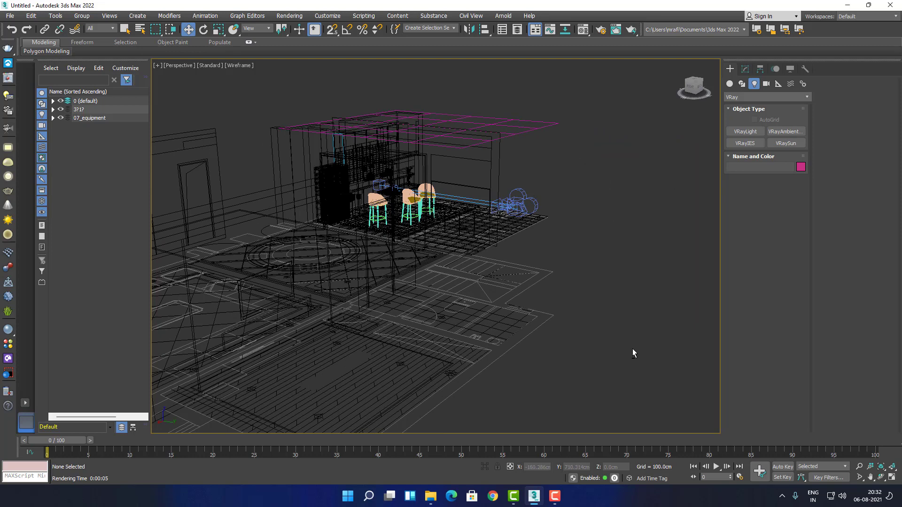
key("l")
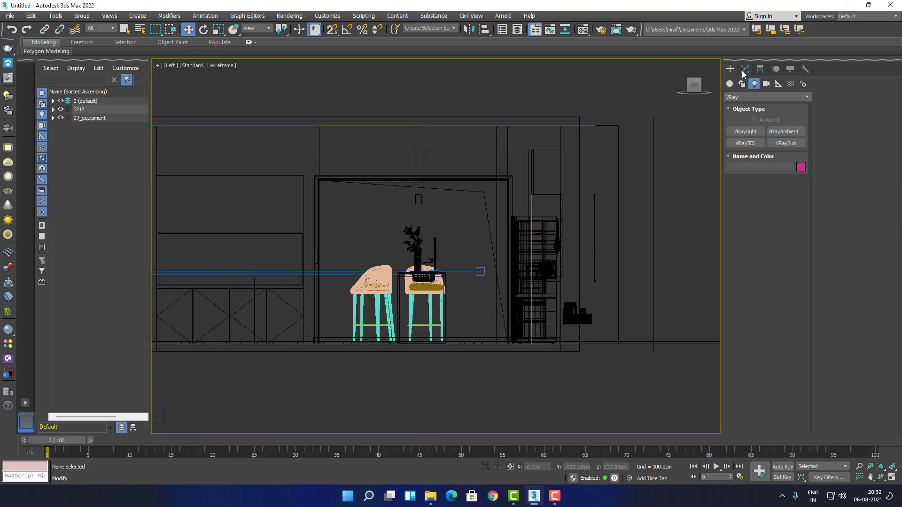
Draw a V-Ray plane light in the Left view, then move and mirror it on X in Top view
left_click(746, 131)
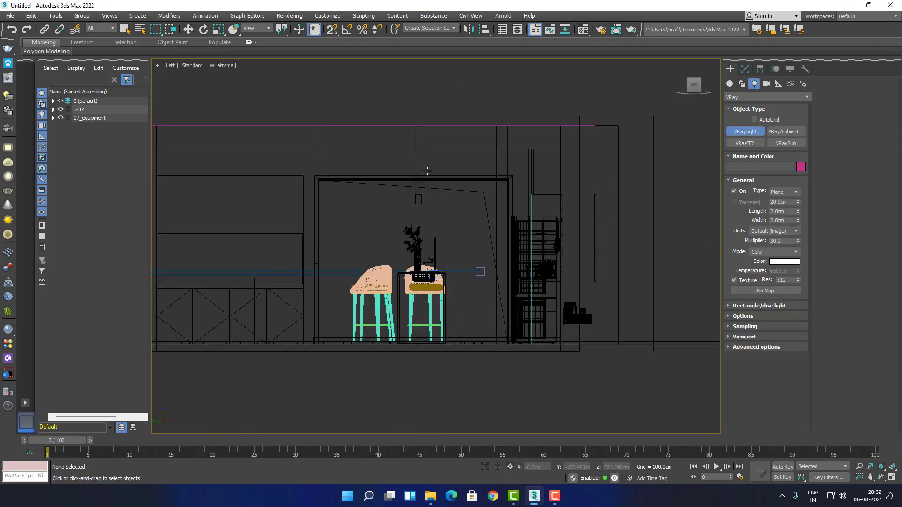
left_click_drag(426, 182, 494, 308)
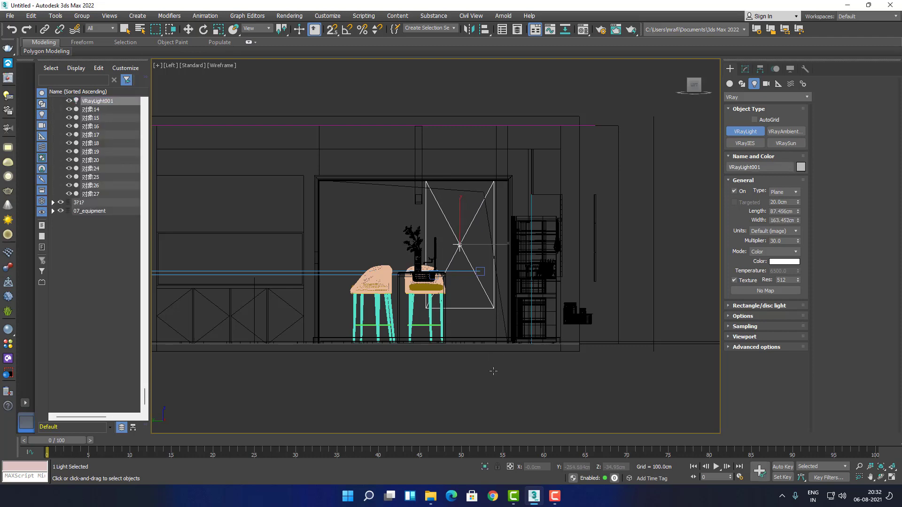
key("t")
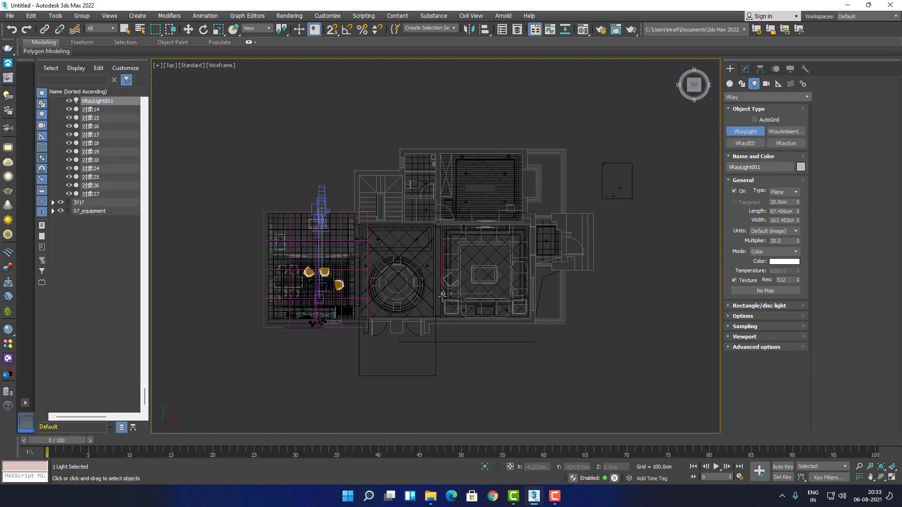
key("w")
left_click_drag(464, 293, 419, 292)
left_click(469, 29)
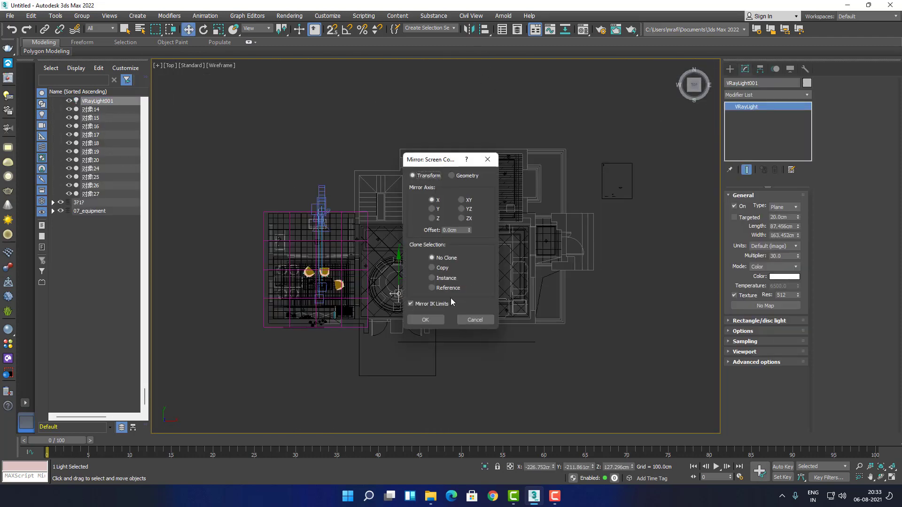
left_click(425, 318)
scroll(397, 288, "up", 3)
left_click_drag(423, 296, 407, 296)
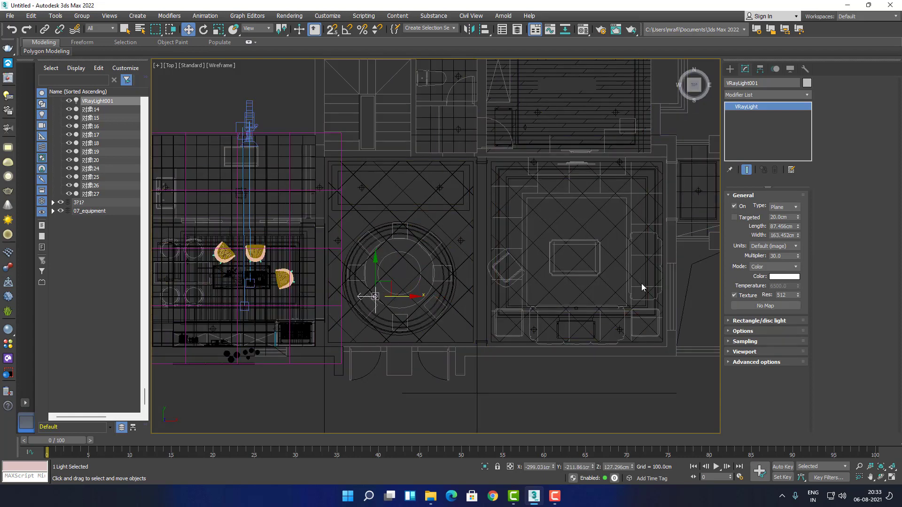
Copy the plane light, mirror the copy, and spread both lights apart over the round room
middle_click_drag(469, 293, 554, 283)
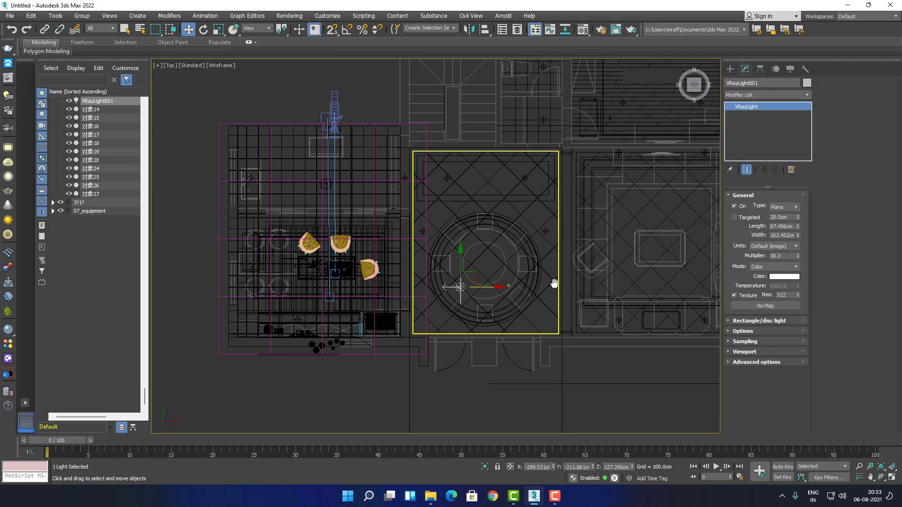
mouse_move(483, 287)
left_mouse_down()
mouse_move(501, 287)
mouse_move(215, 287)
left_mouse_up()
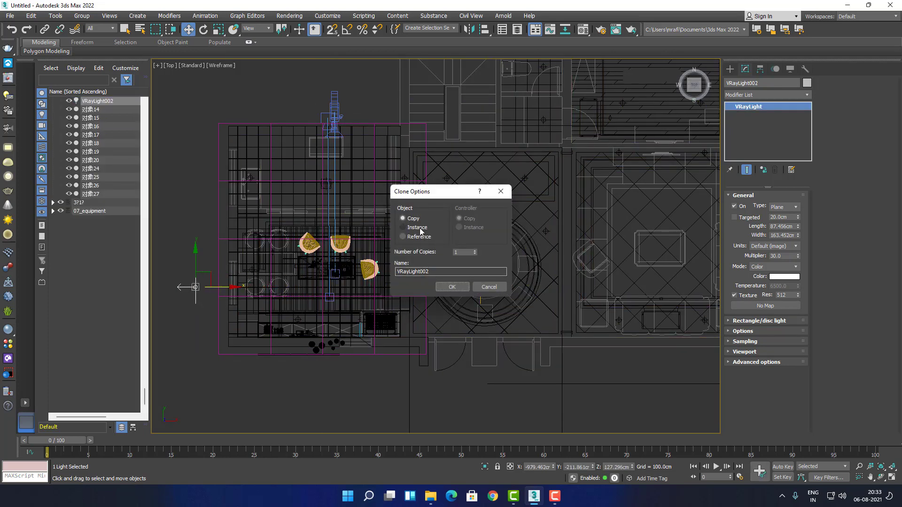
left_click(449, 288)
left_click(469, 29)
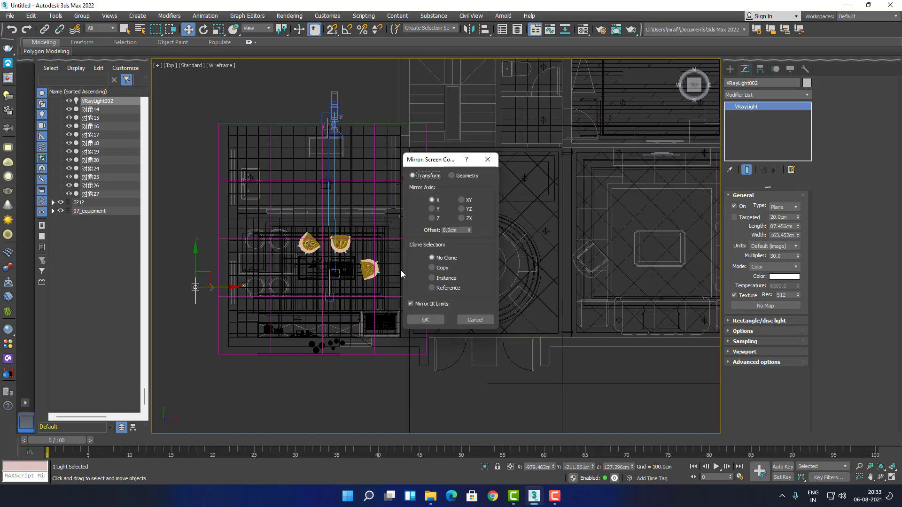
left_click(427, 318)
left_click(495, 304)
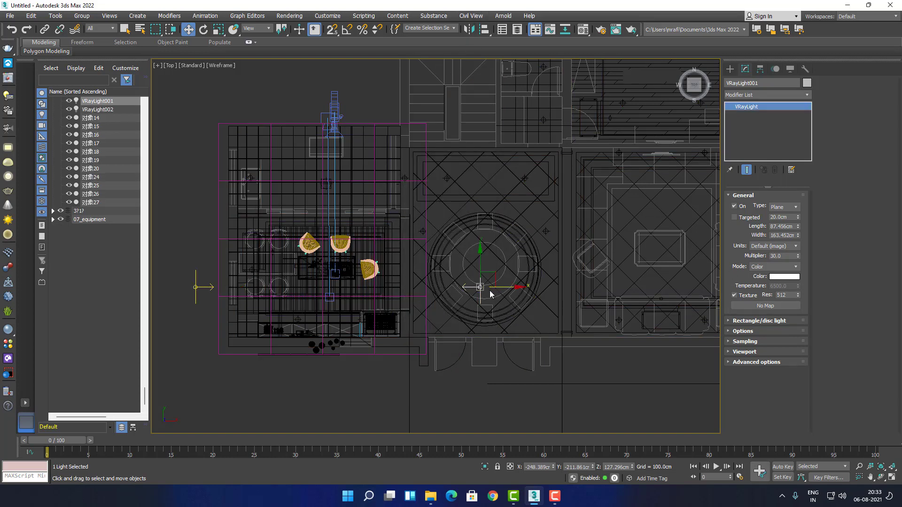
left_click_drag(497, 287, 566, 287)
Switch the first plane light's colour mode to Temperature and enter 9500
left_click(788, 281)
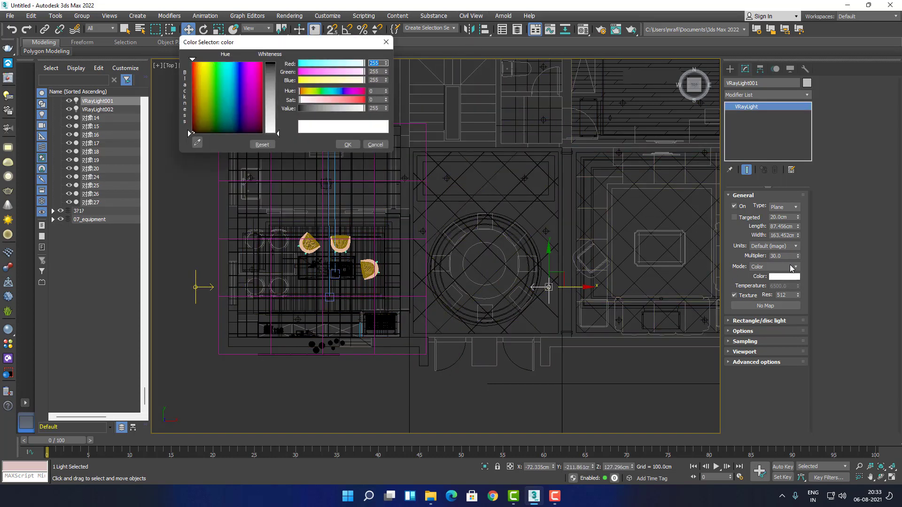
left_click(774, 267)
left_click(765, 282)
left_click(374, 146)
double_click(791, 285)
type("9500")
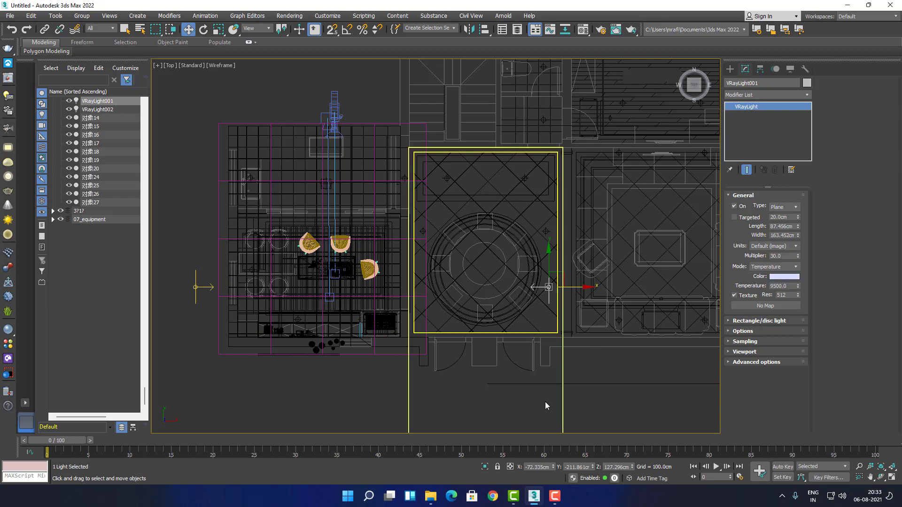
Dismiss the camera list and restore the four-viewport layout with VRayCam001's view
key("c")
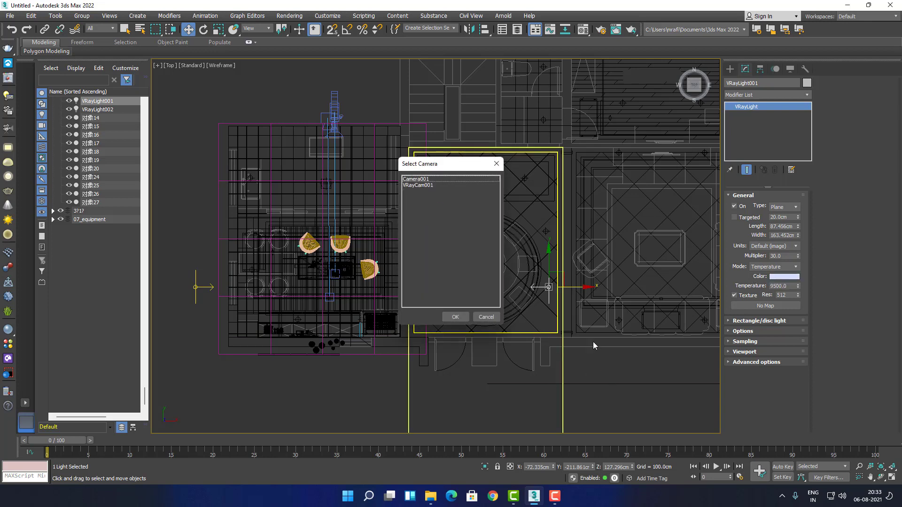
left_click(488, 316)
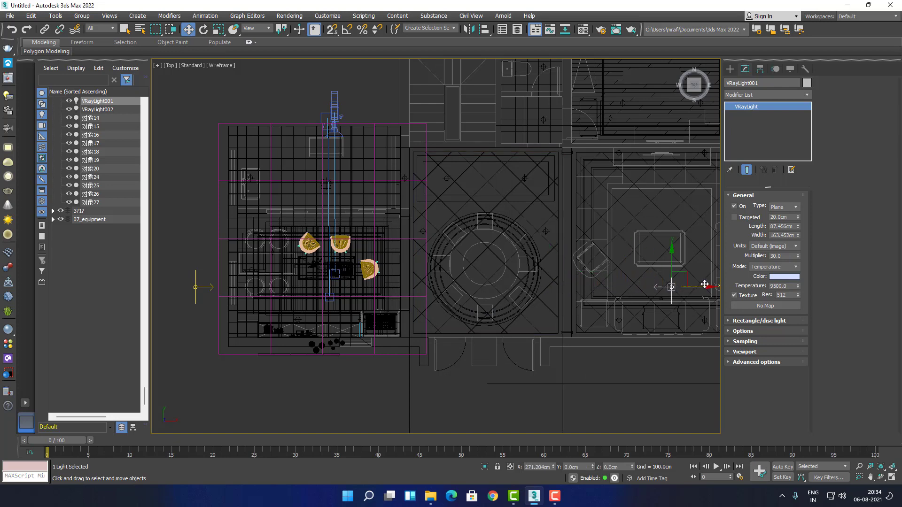
key("alt+w")
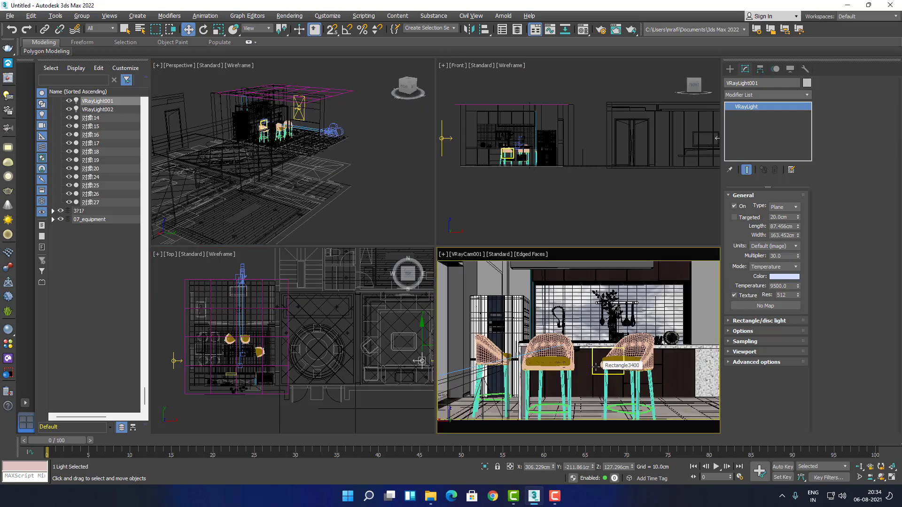
Test-render the camera view, then set VRayCam001's F-Number to 2.7
key("shift+q")
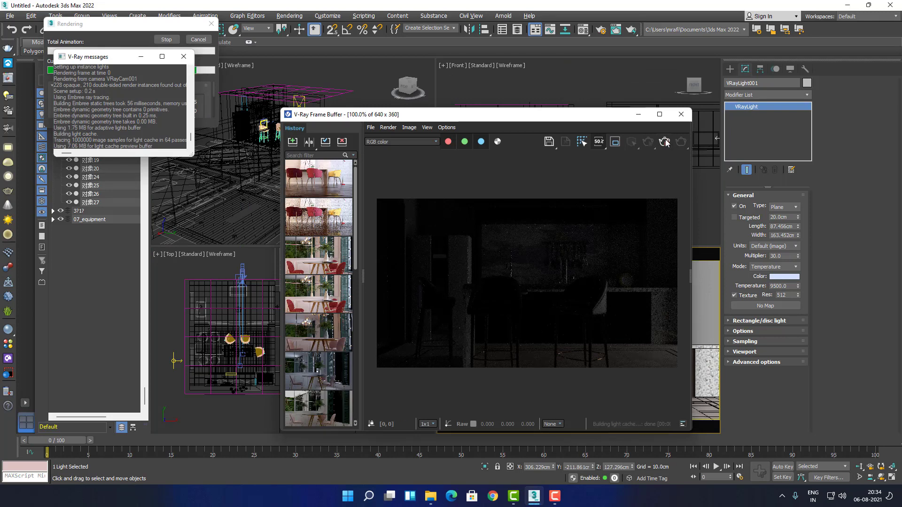
mouse_move(411, 92)
left_mouse_down()
mouse_move(578, 104)
mouse_move(468, 92)
left_mouse_up()
left_click(239, 277)
left_click_drag(792, 332, 759, 334)
key("Return")
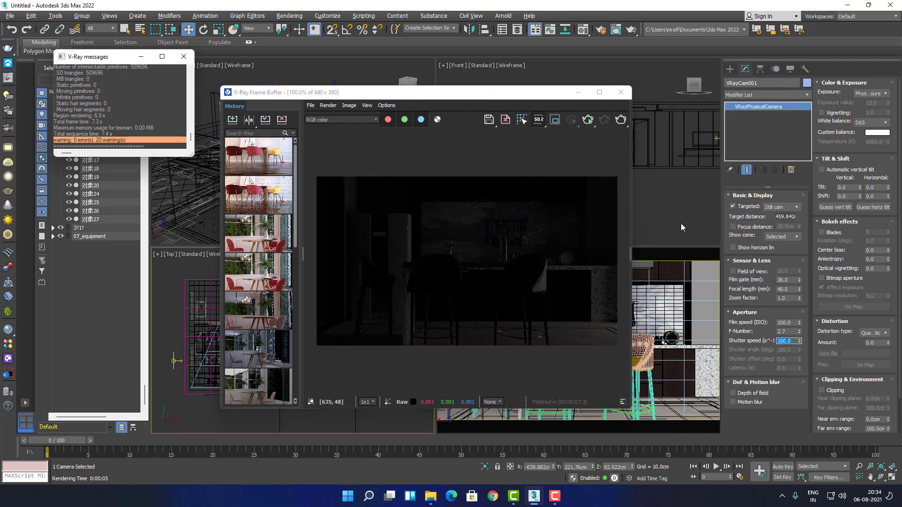
Re-render with the wider aperture, stop the render, and minimize the frame buffer
left_click(620, 119)
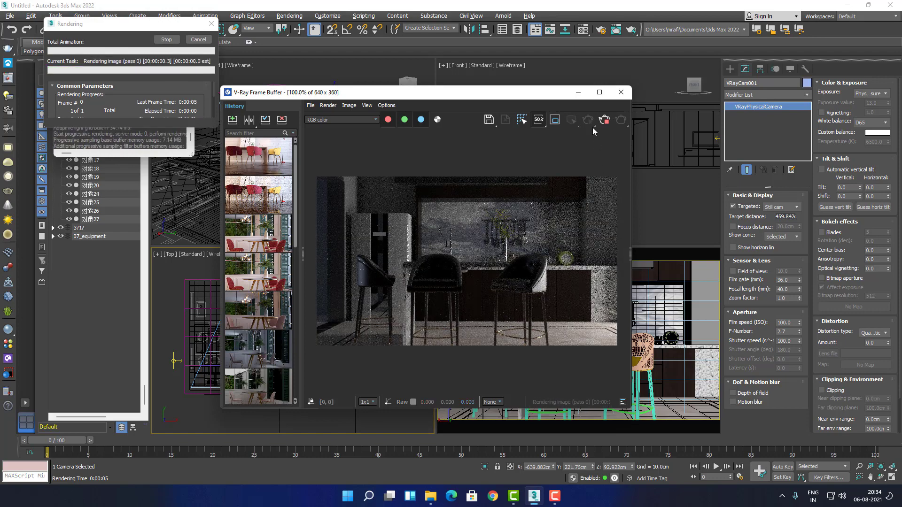
left_click(604, 119)
left_click(578, 92)
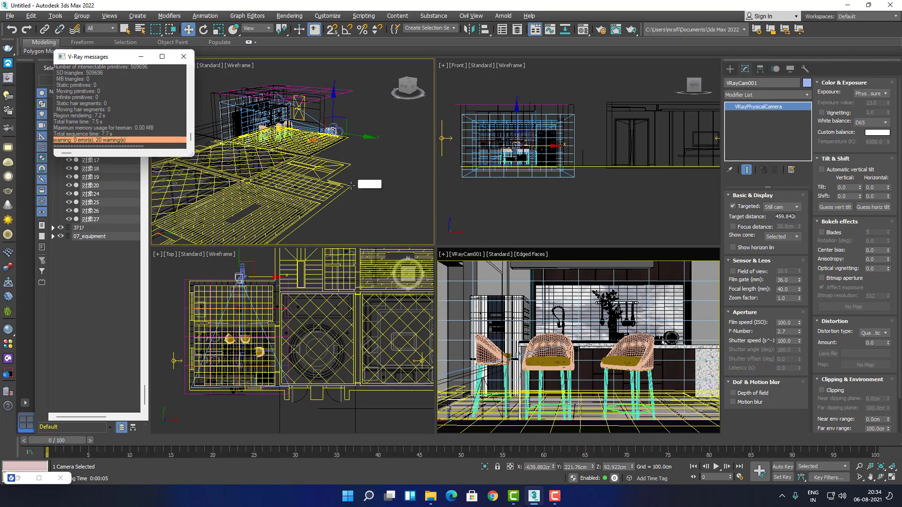
Select VRayLight002 in the Left view and raise it higher
key("l")
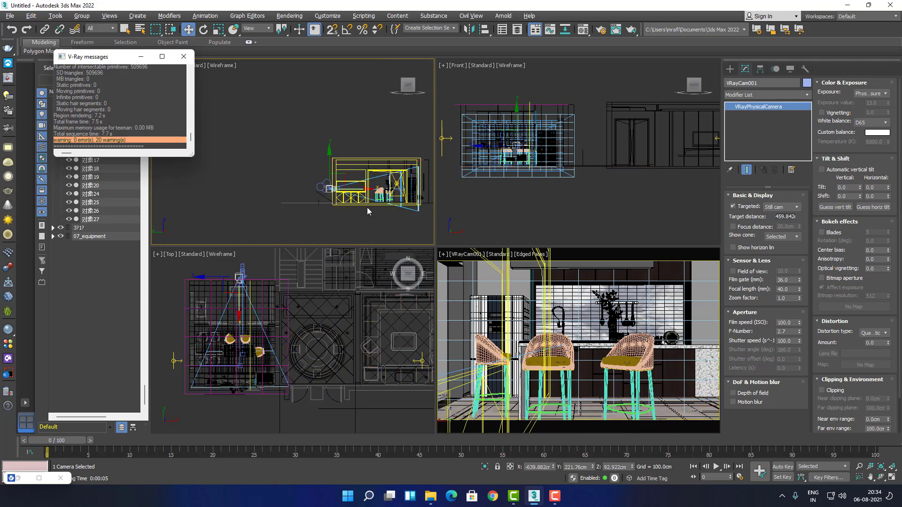
scroll(373, 178, "up", 5)
left_click(372, 174)
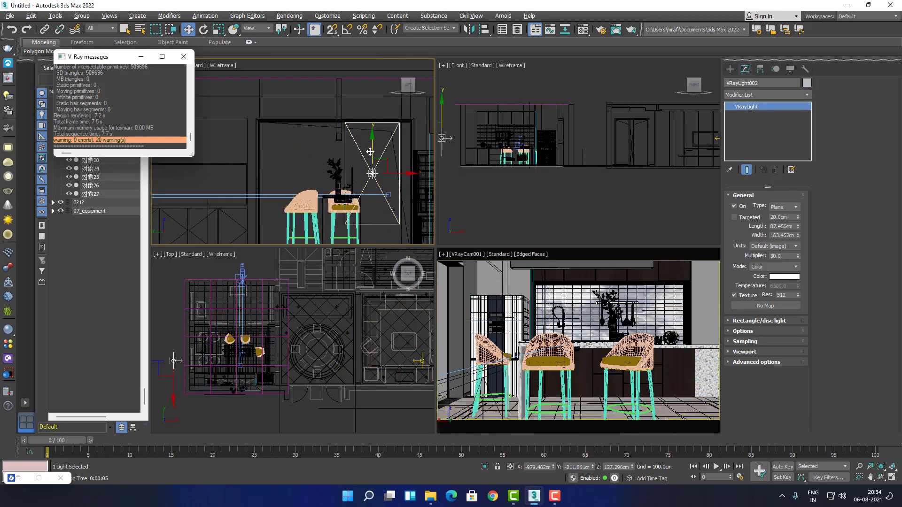
left_click_drag(371, 150, 371, 140)
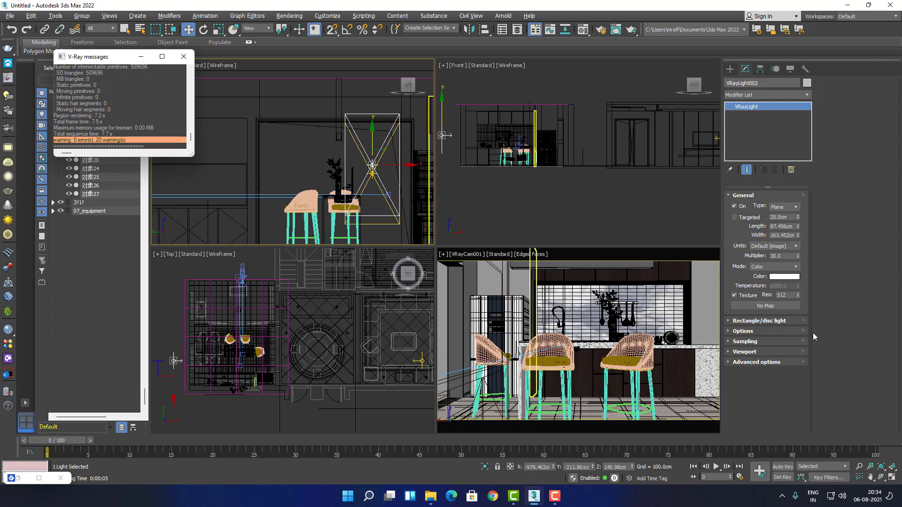
Make VRayLight002 invisible and adjust its sampling, shape preview and directionality settings
left_click(750, 331)
left_click(747, 350)
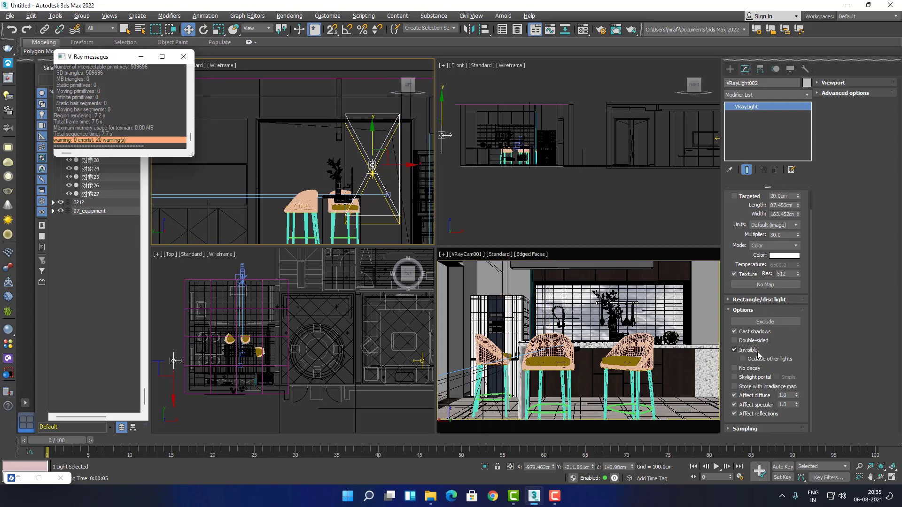
left_click(750, 429)
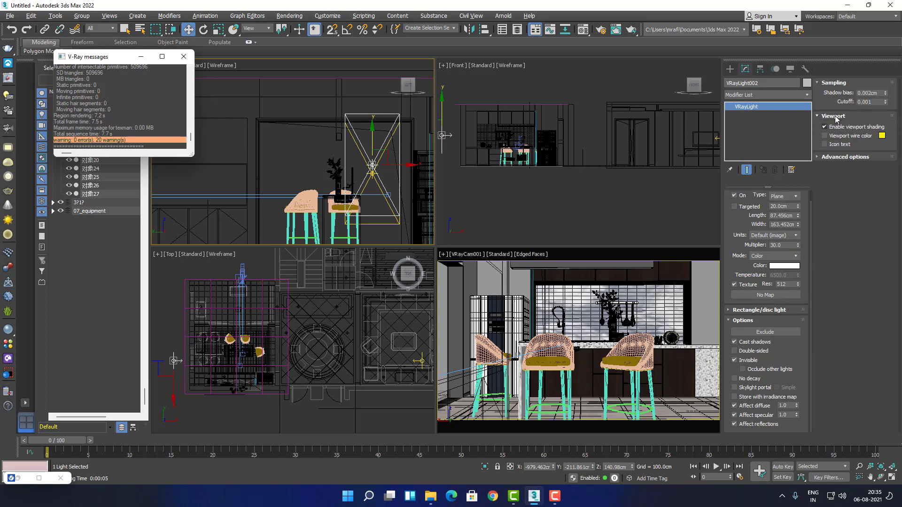
left_click(757, 310)
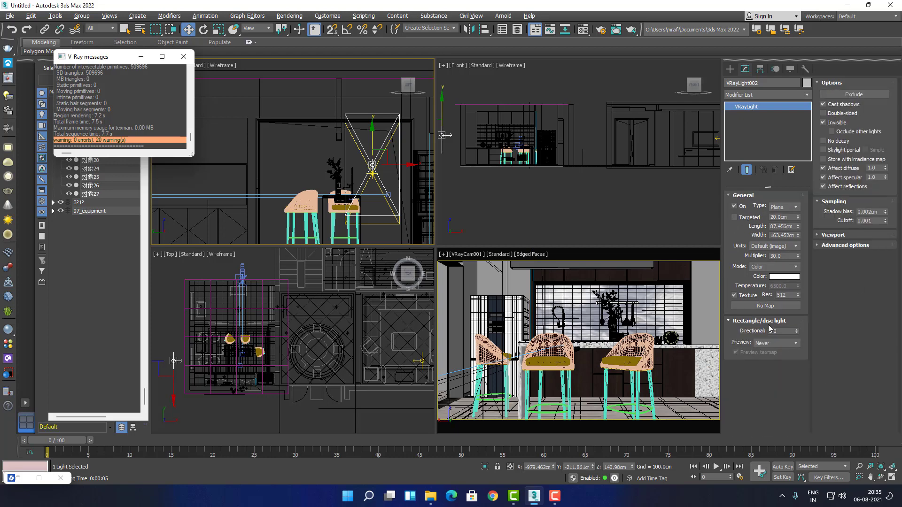
left_click(769, 345)
left_click(770, 352)
left_click(775, 342)
left_click(773, 343)
left_click(772, 366)
left_click(770, 347)
mouse_move(797, 331)
left_mouse_down()
mouse_move(798, 262)
mouse_move(800, 307)
left_mouse_up()
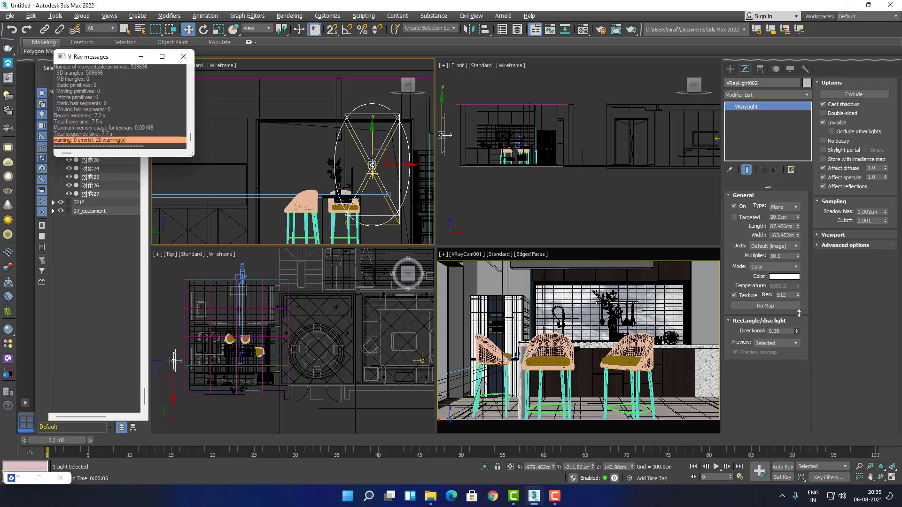
Set VRayLight002 to Temperature 9500 with multiplier 160 and restore the frame buffer
right_click(646, 326)
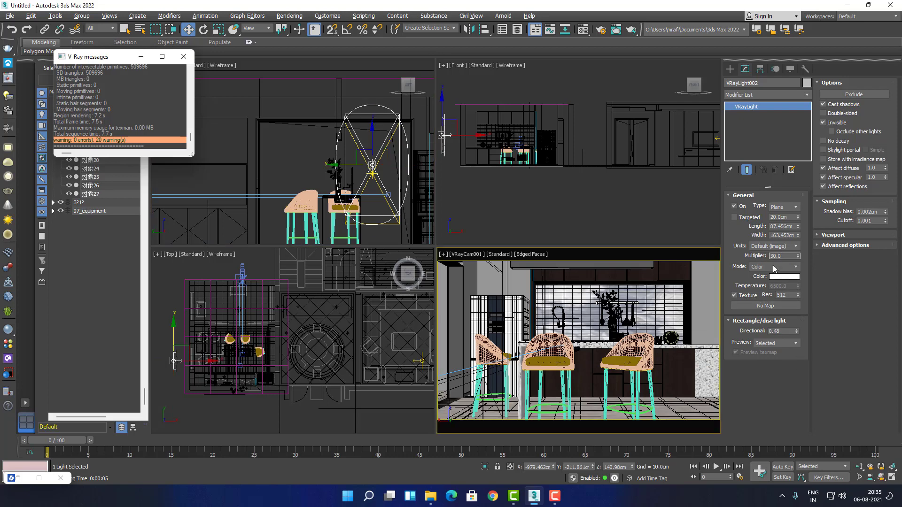
left_click(774, 267)
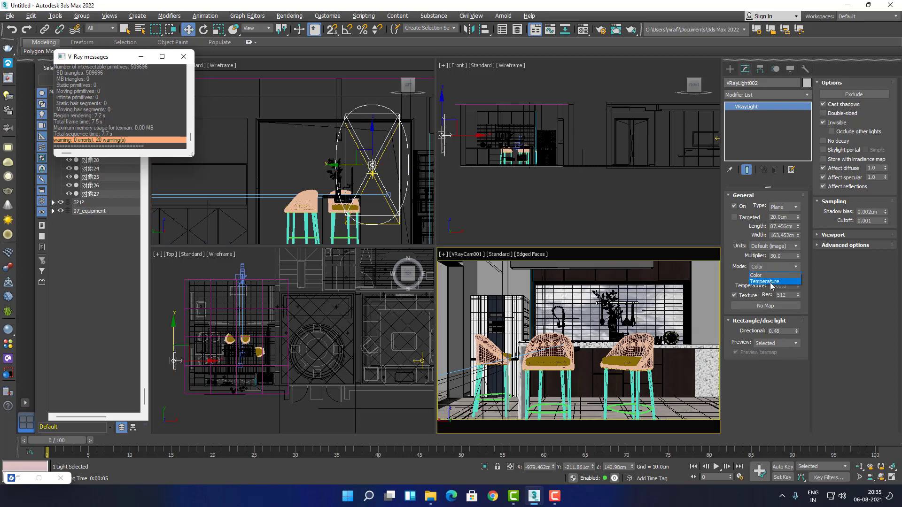
left_click(789, 280)
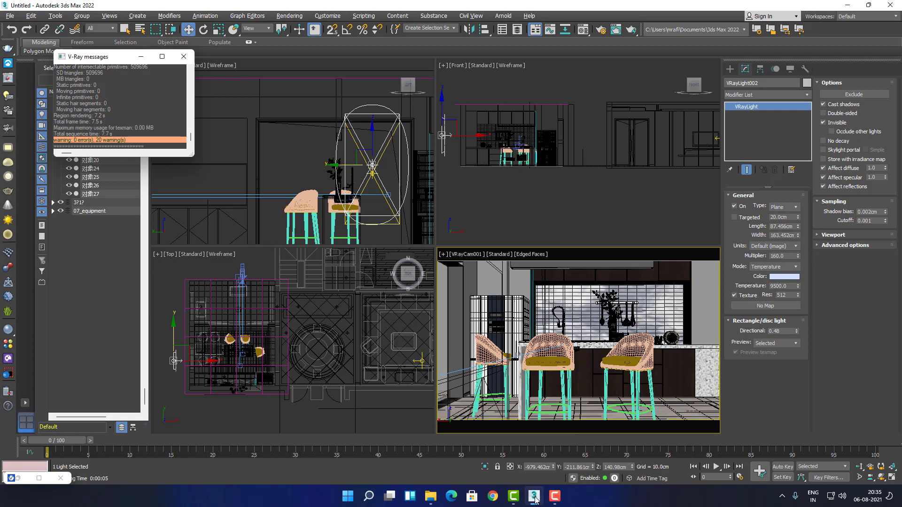
left_click(8, 76)
Test-render VRayLight002 at multiplier 60, then 45, and hide the frame buffer
left_click(622, 120)
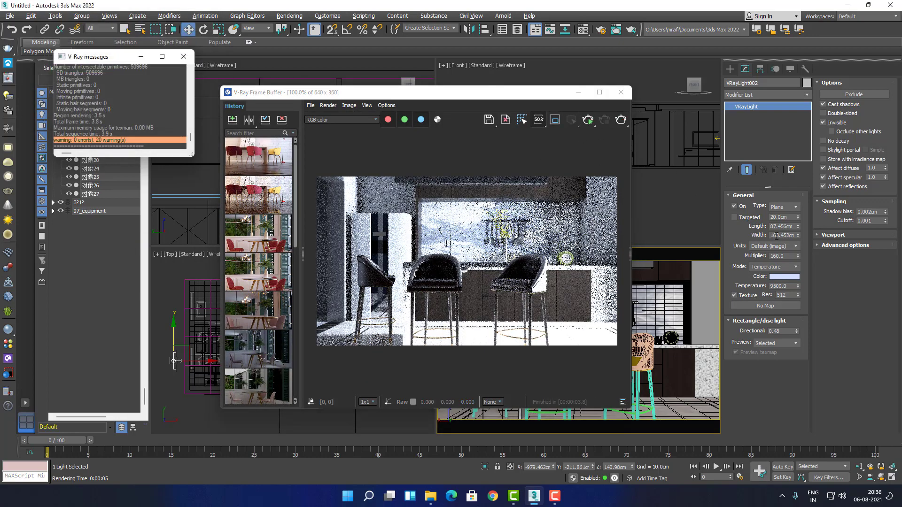
type("60")
left_click(620, 119)
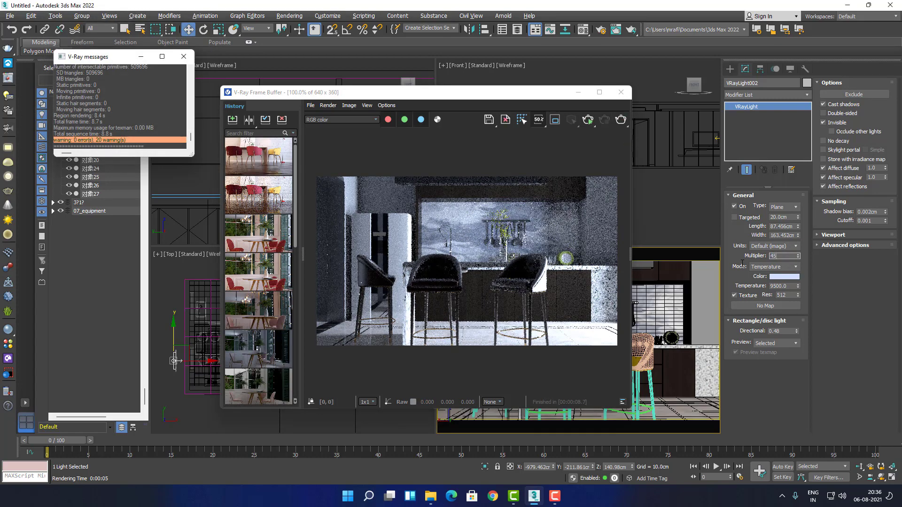
left_click(620, 119)
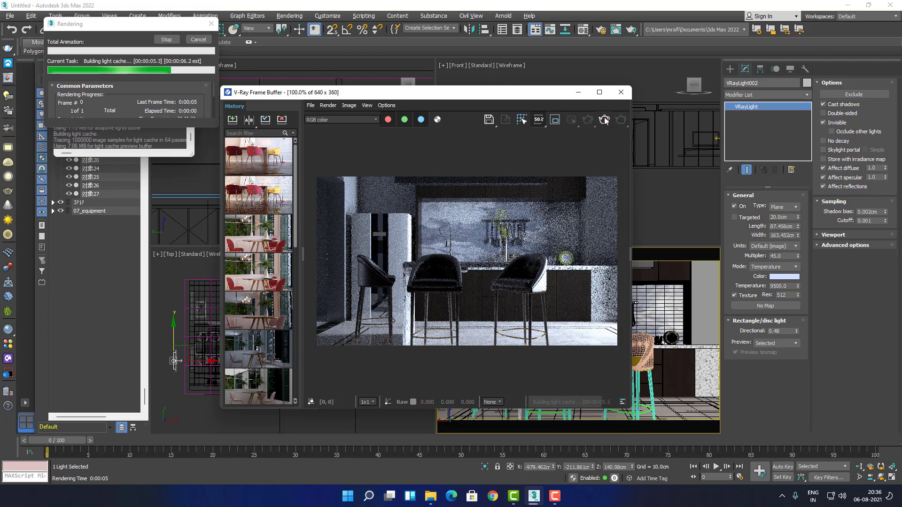
left_click(573, 97)
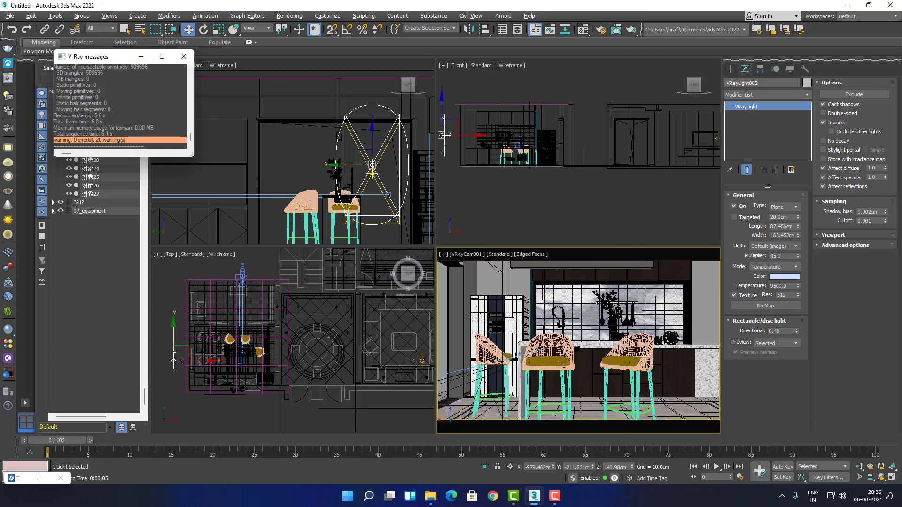
middle_click_drag(420, 361, 399, 351)
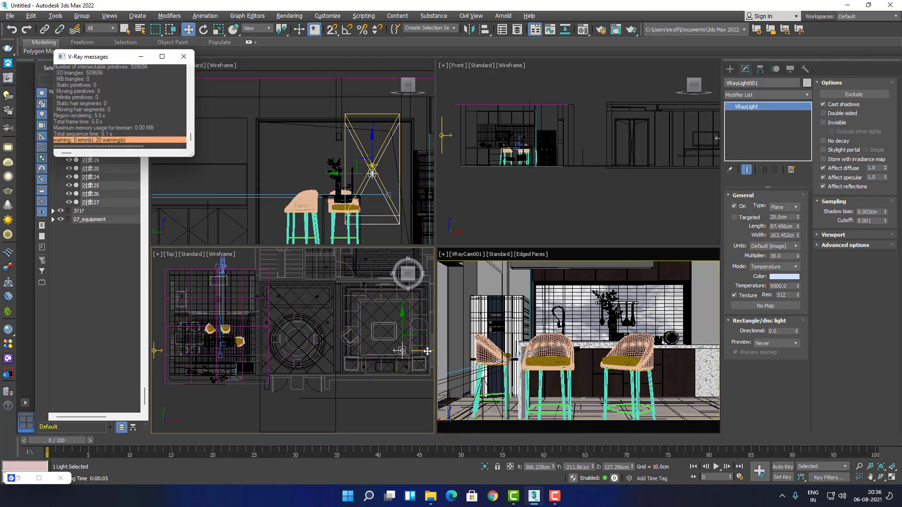
Move VRayLight001 left and lengthen it to 209.894 cm
left_click(310, 344)
left_click_drag(310, 344, 292, 344)
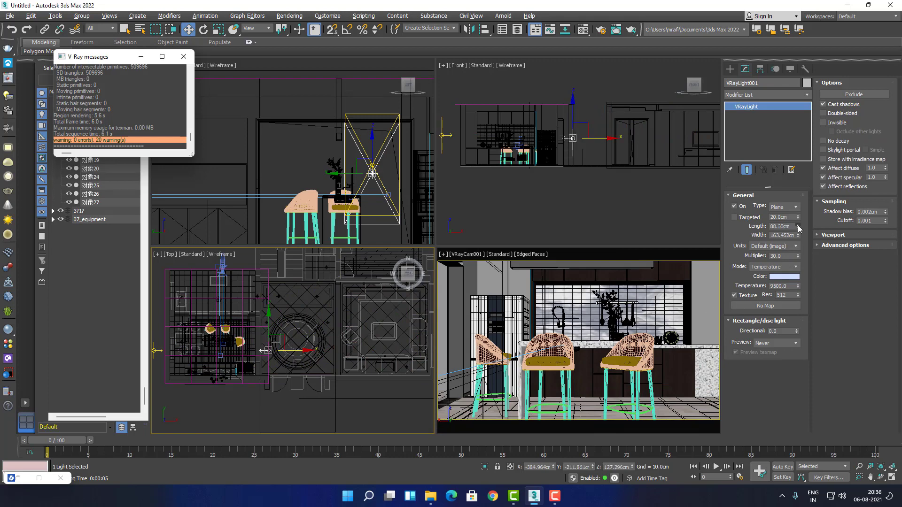
left_click_drag(798, 229, 798, 207)
scroll(326, 171, "down", 2)
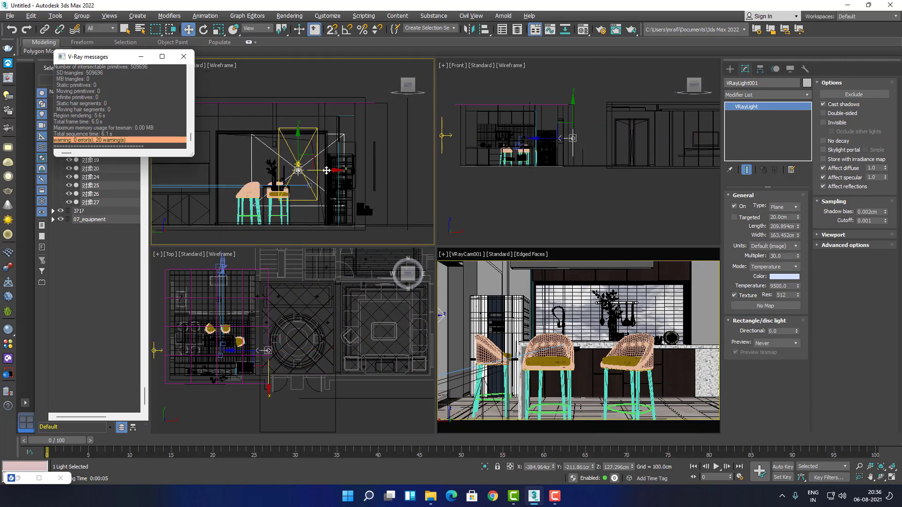
left_click_drag(326, 170, 301, 176)
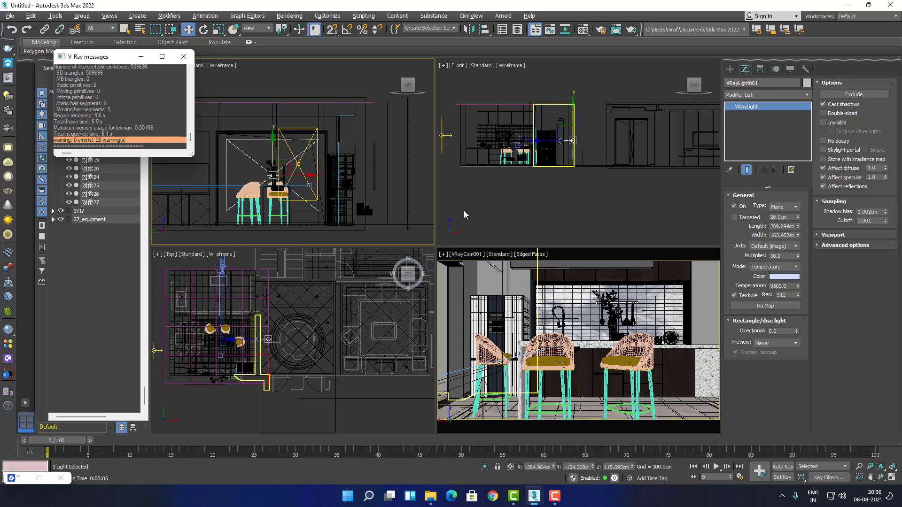
Set VRayLight001 to temperature 3600 at multiplier 40 and render the camera view
left_click(776, 266)
left_click(774, 281)
type("40")
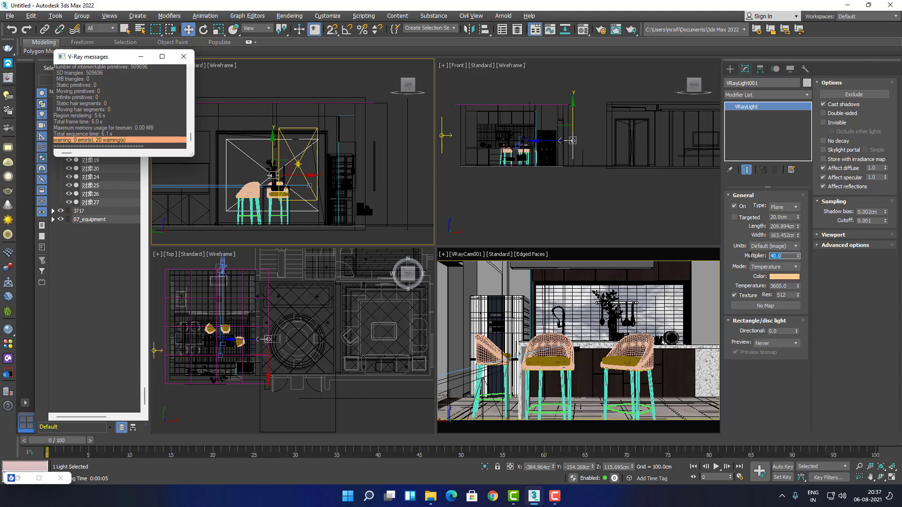
key("Return")
key("shift+q")
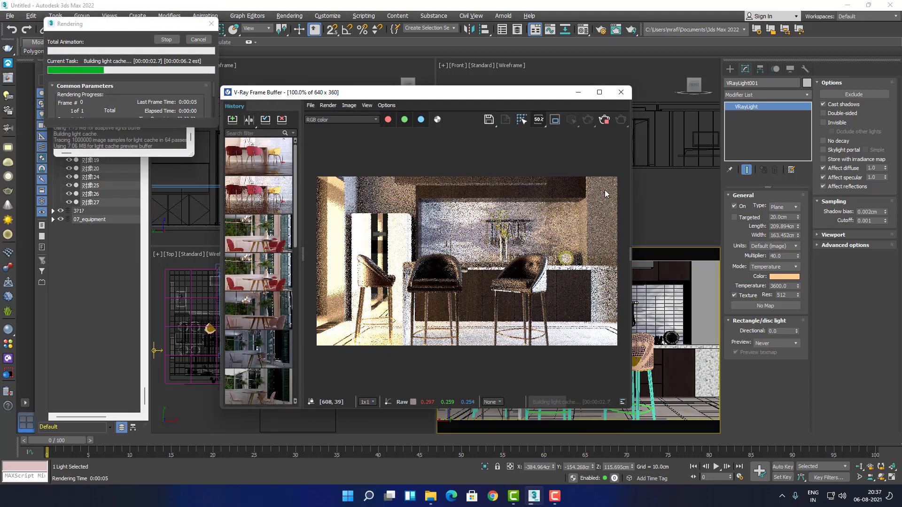
Lower VRayLight001's multiplier to 15 and test-render the scene
left_click_drag(540, 92, 405, 111)
double_click(782, 256)
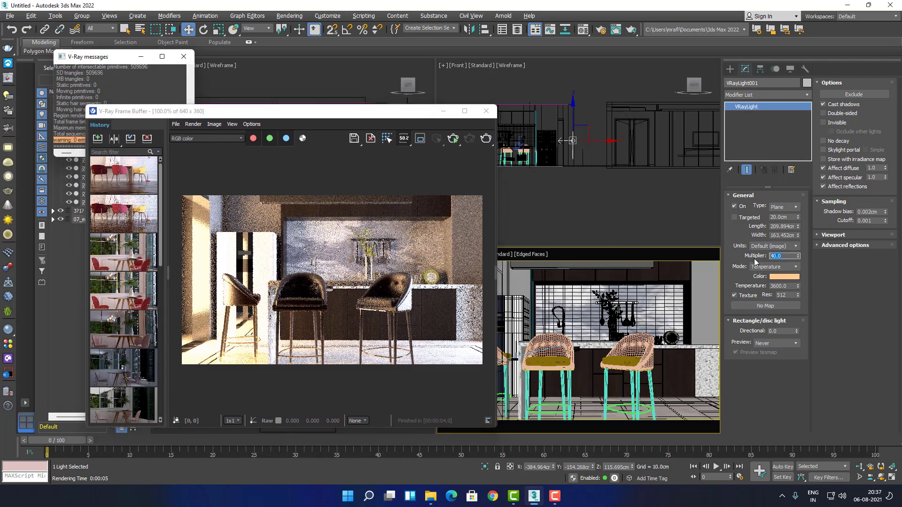
type("15")
key("Return")
left_click(453, 140)
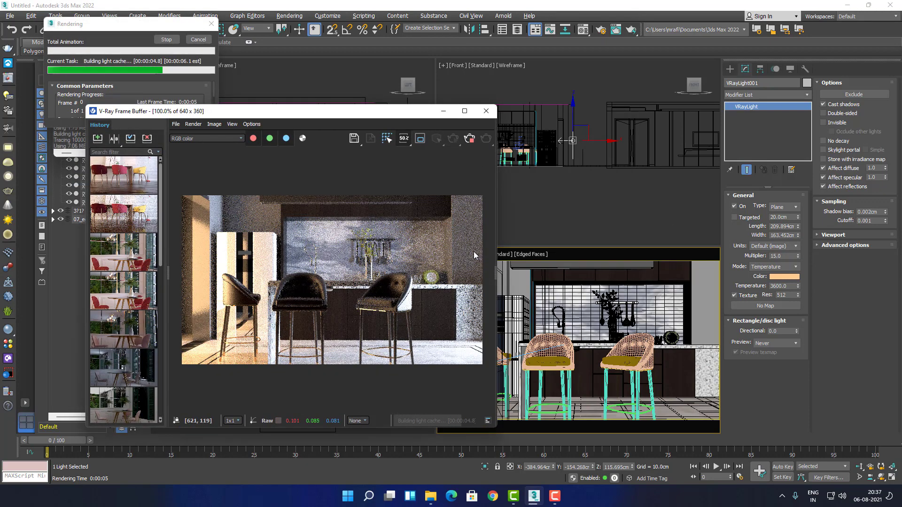
Shift the light right along X in the Front view, re-render, then stop rendering
left_click_drag(597, 140, 640, 140)
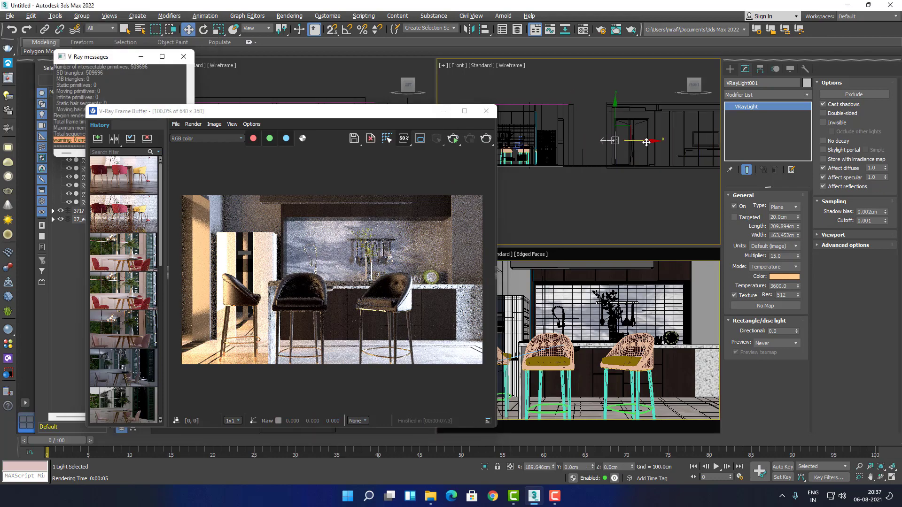
left_click(454, 138)
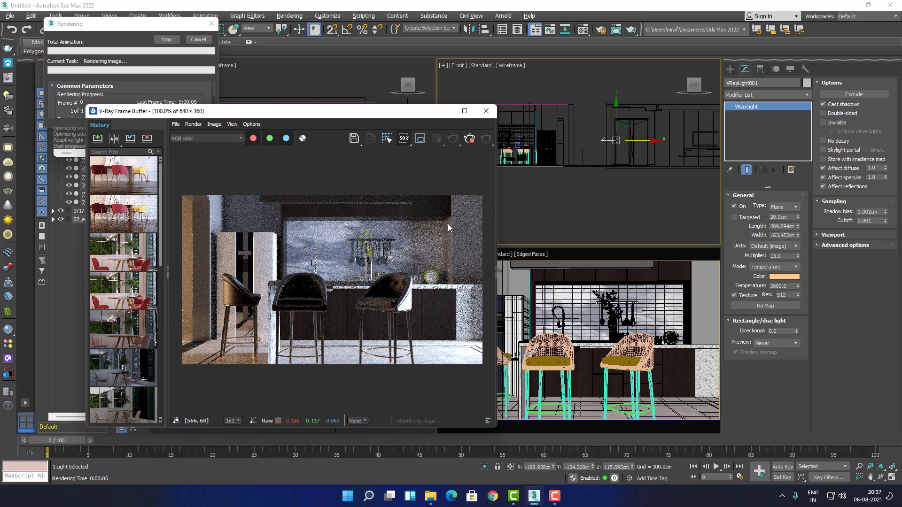
left_click(470, 138)
Close the render window and inspect the kitchen in a maximized Left view, then Top view
left_click(486, 111)
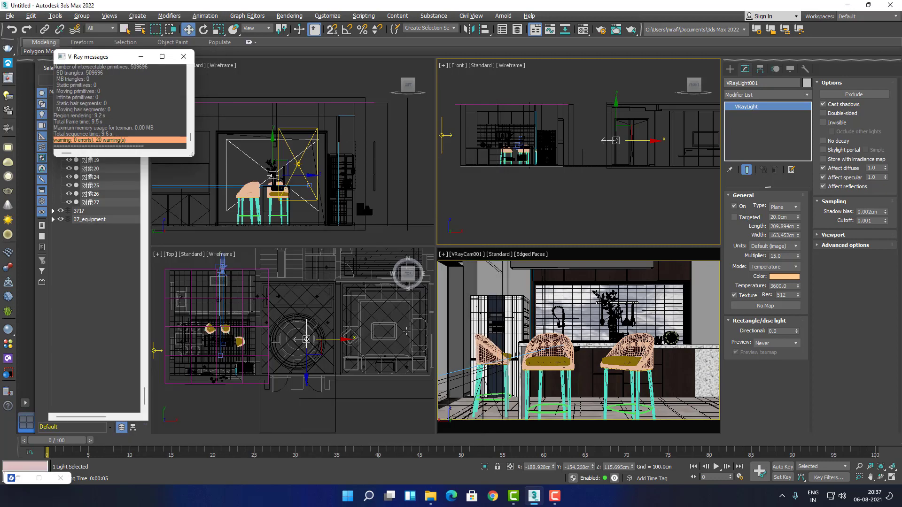
right_click(404, 210)
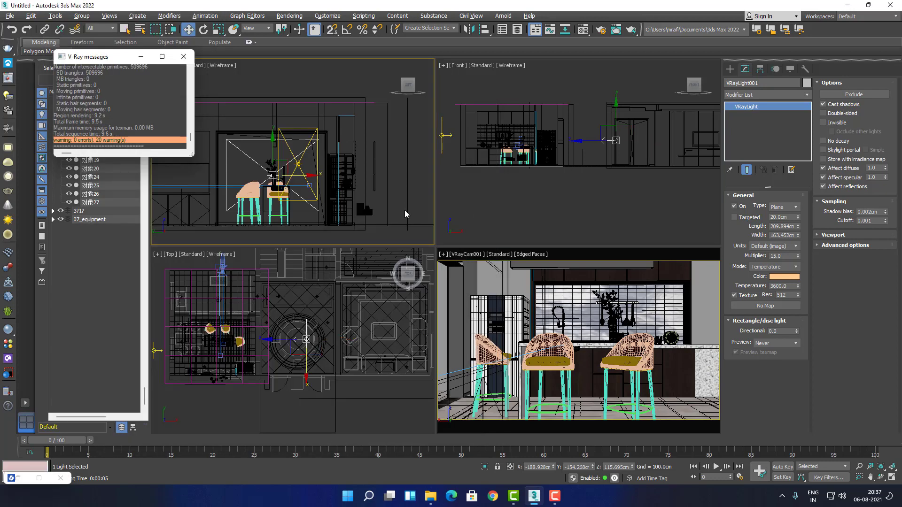
key("alt+w")
middle_click_drag(469, 287, 482, 287)
scroll(559, 282, "down", 3)
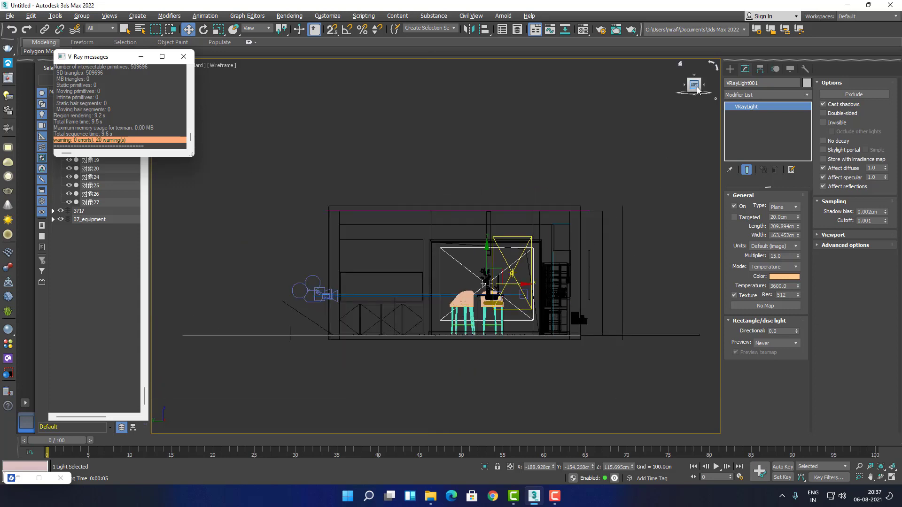
left_click(689, 88)
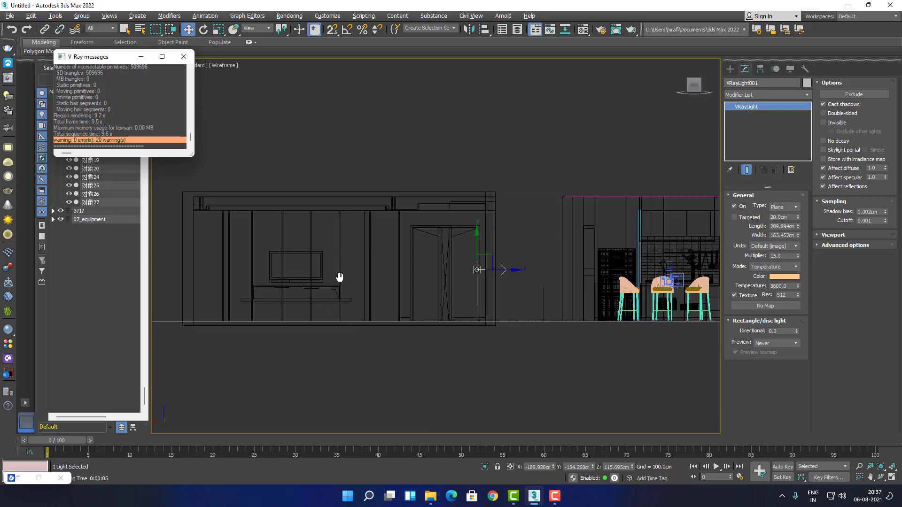
middle_click_drag(338, 278, 481, 282)
scroll(587, 282, "up", 4)
scroll(517, 291, "up", 3)
scroll(587, 328, "up", 3)
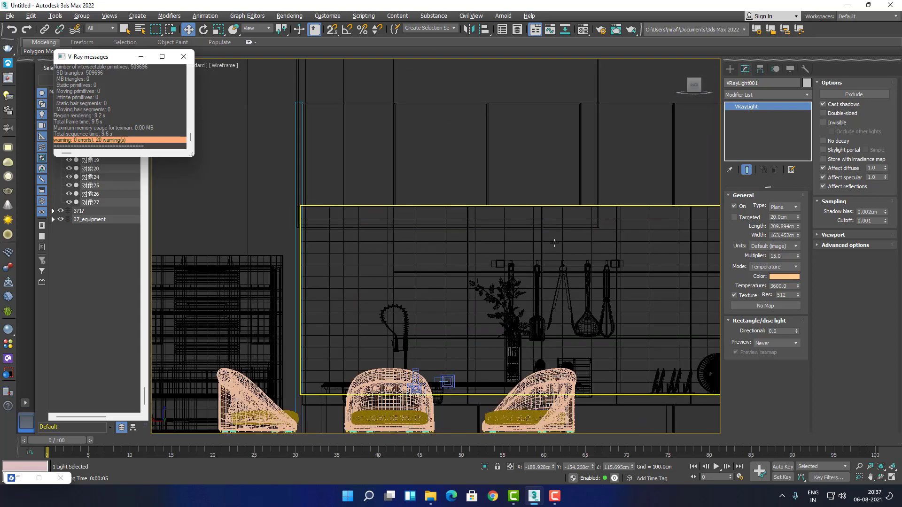
key("t")
scroll(540, 377, "up", 3)
scroll(378, 312, "up", 3)
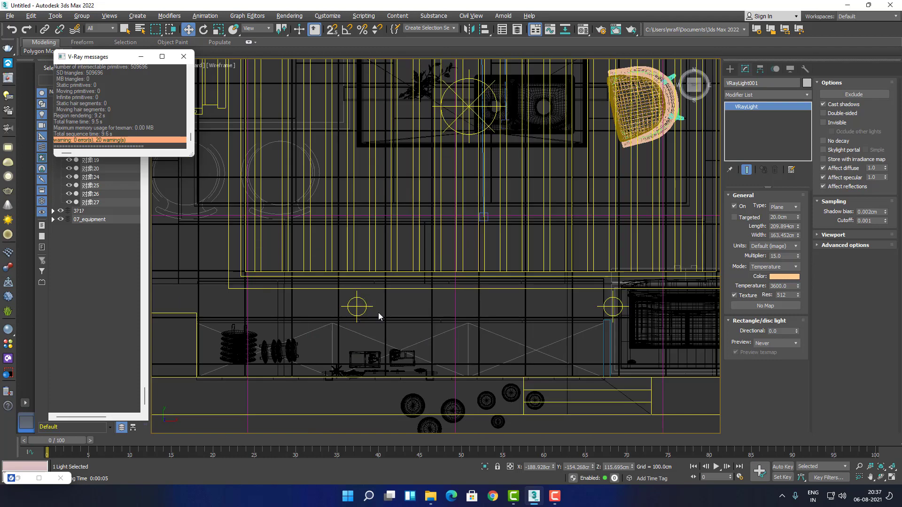
scroll(396, 329, "down", 2)
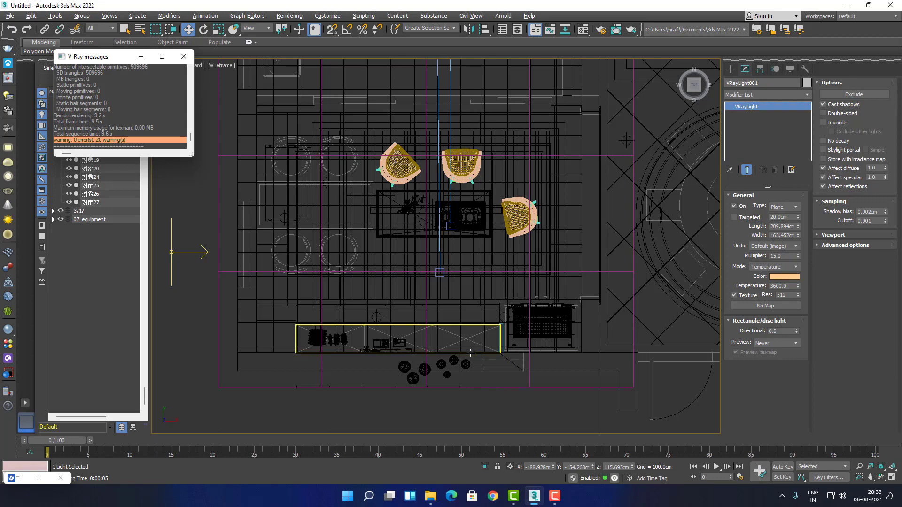
Maximize the Front viewport as Perspective, orbit around the bar, and select Cylinder35826
key("alt+w")
right_click(577, 233)
key("alt+w")
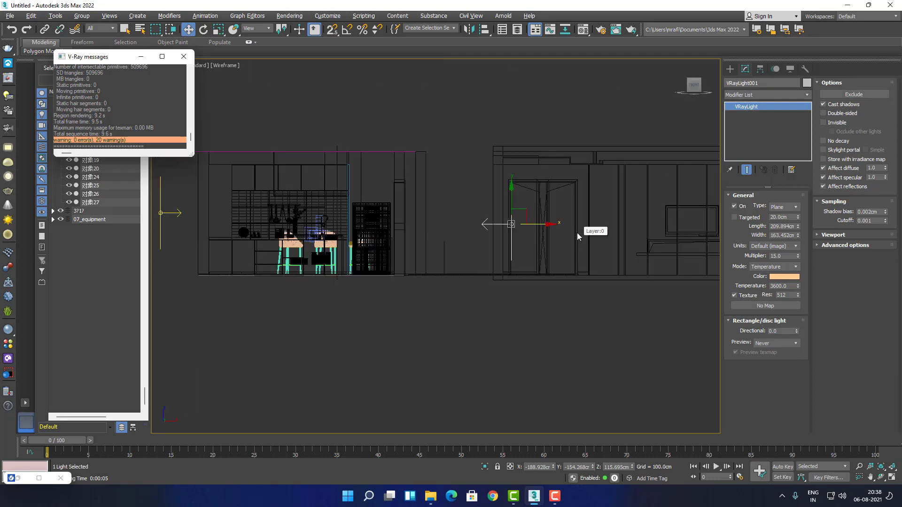
key("p")
mouse_move(332, 136)
middle_mouse_down("alt")
mouse_move(429, 322)
mouse_move(402, 352)
mouse_move(582, 230)
mouse_move(527, 354)
mouse_move(579, 366)
mouse_move(528, 360)
mouse_move(535, 363)
middle_mouse_up("alt")
left_click(582, 225)
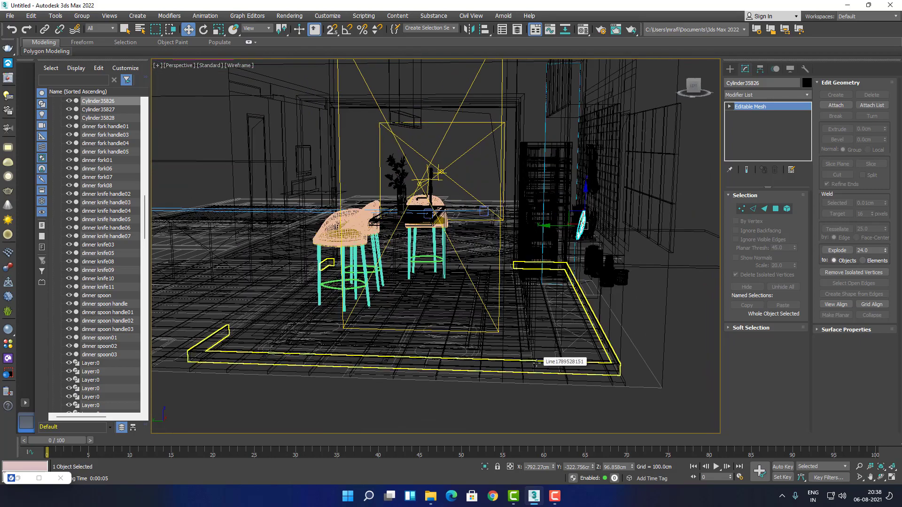
Draw a 338.63 cm by about 6.4 cm plane VRayLight along the counter, in Temperature mode
key("t")
scroll(423, 235, "up", 2)
left_click(730, 68)
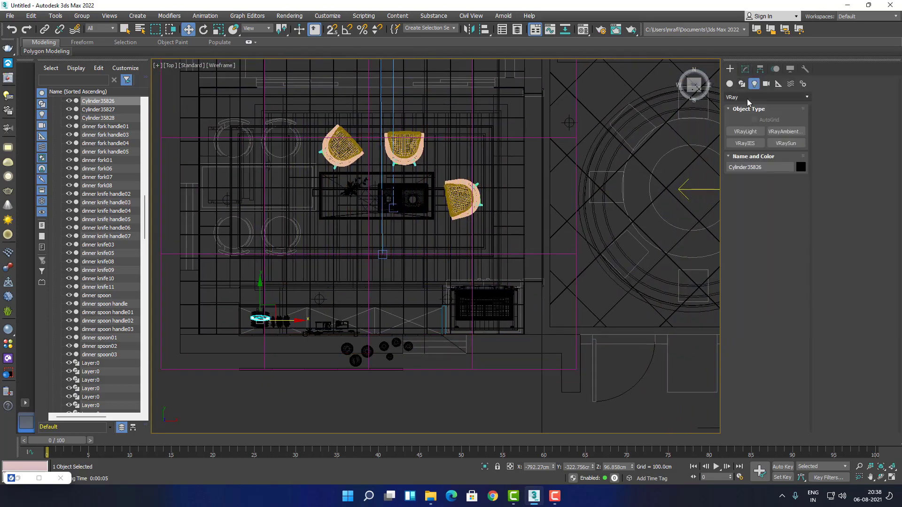
left_click(745, 131)
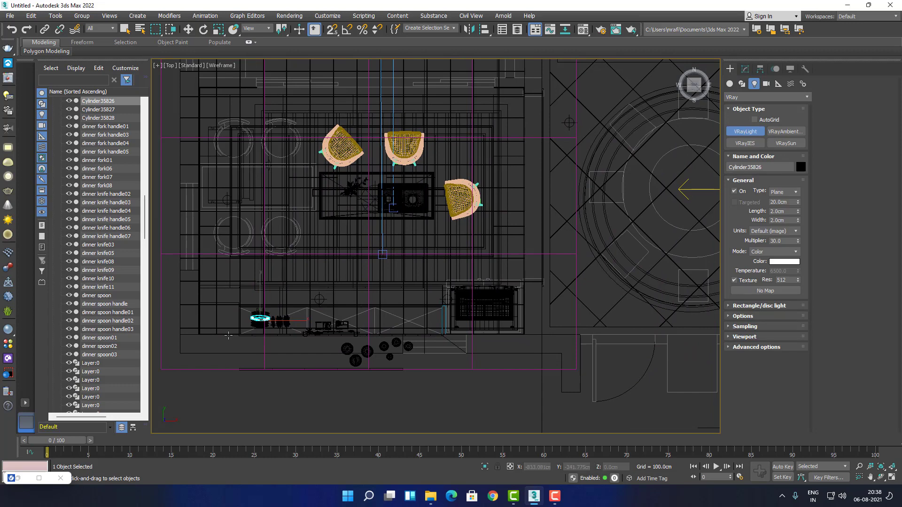
scroll(228, 335, "up", 5)
scroll(263, 328, "down", 3)
left_click_drag(581, 325, 209, 331)
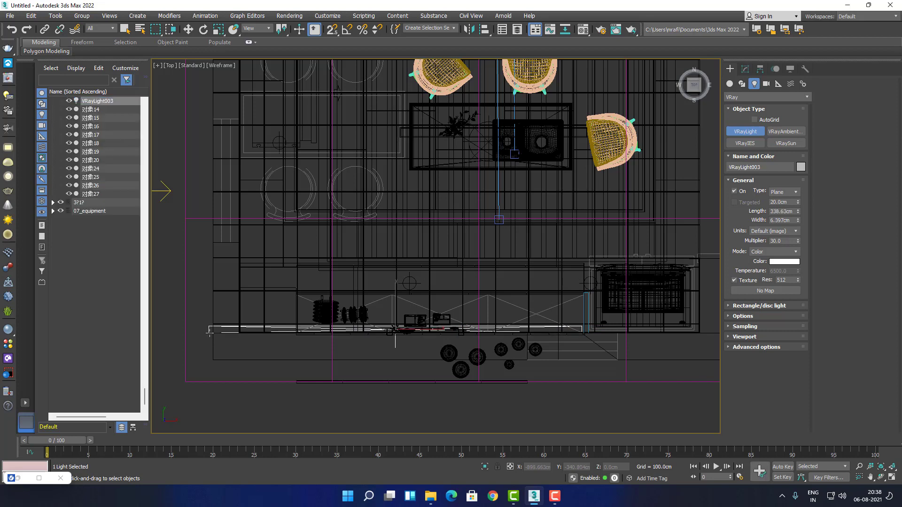
left_click(775, 252)
type("3000")
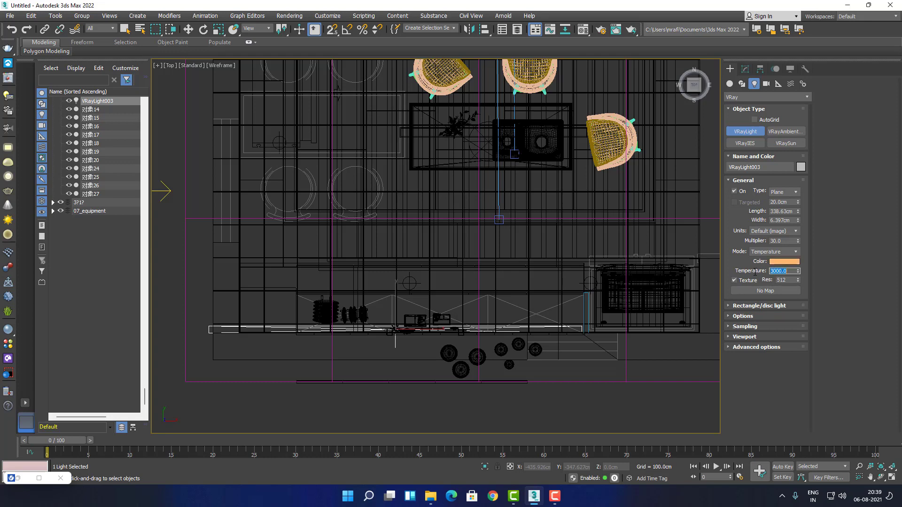
View through VRayCam001 and lift VRayLight003 up to just under the cabinet
key("c")
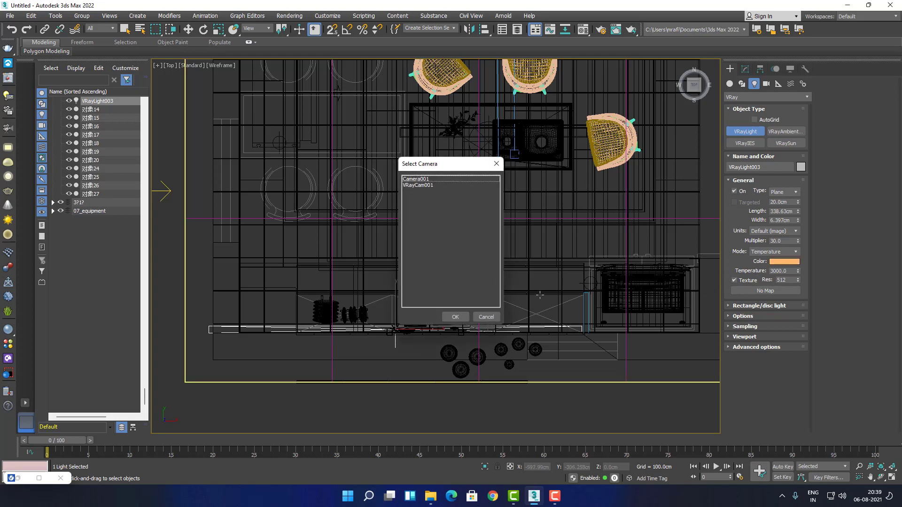
double_click(433, 186)
key("w")
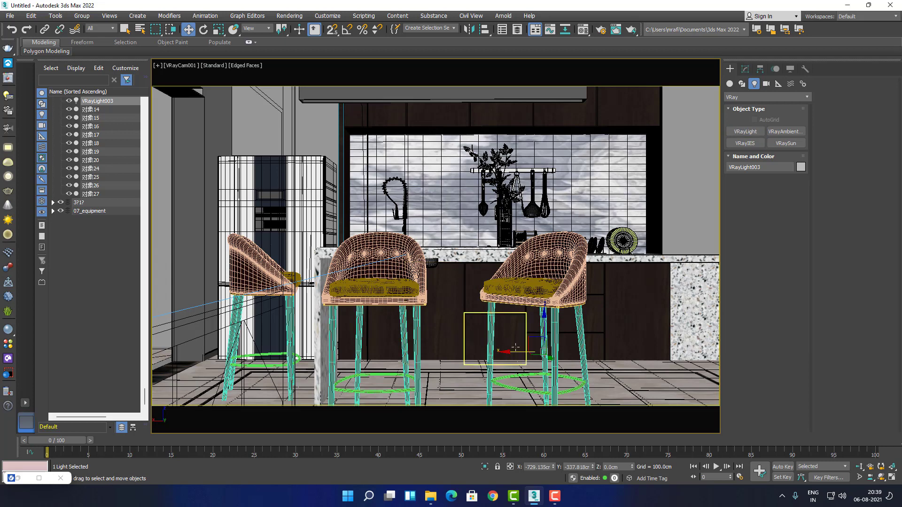
left_click_drag(543, 324, 546, 107)
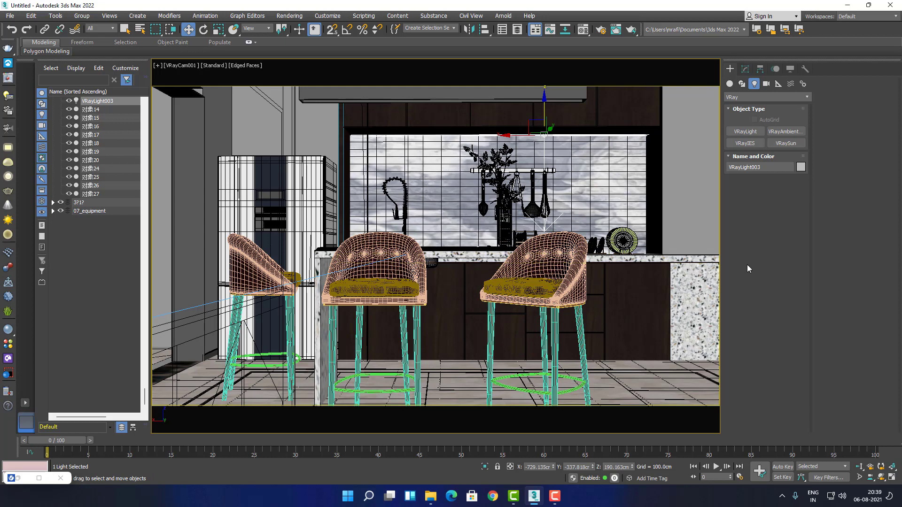
Give VRayLight003 directional 0.28, invisibility and multiplier 15, then render the camera view
left_click(745, 69)
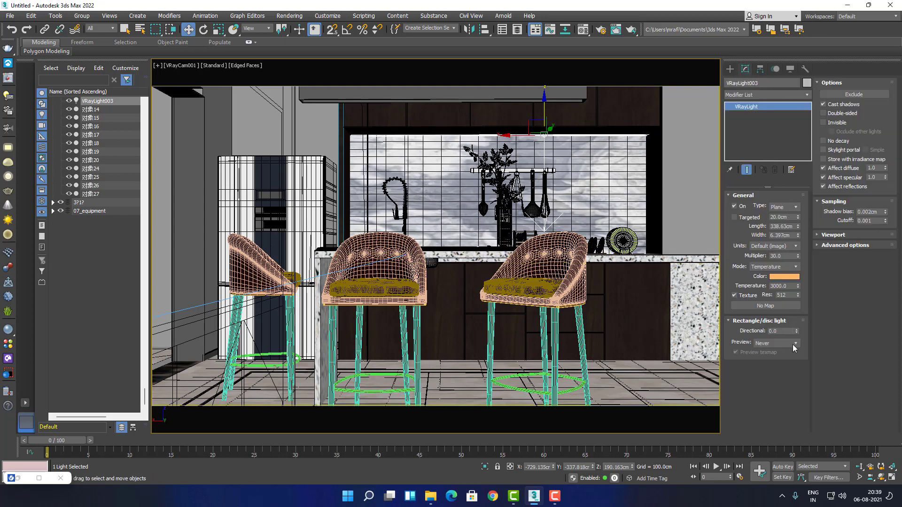
left_click(794, 346)
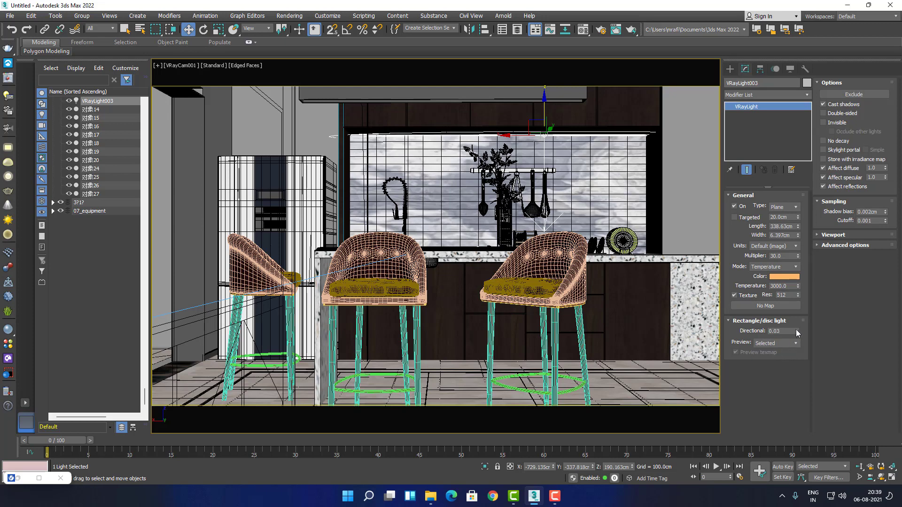
left_click(796, 330)
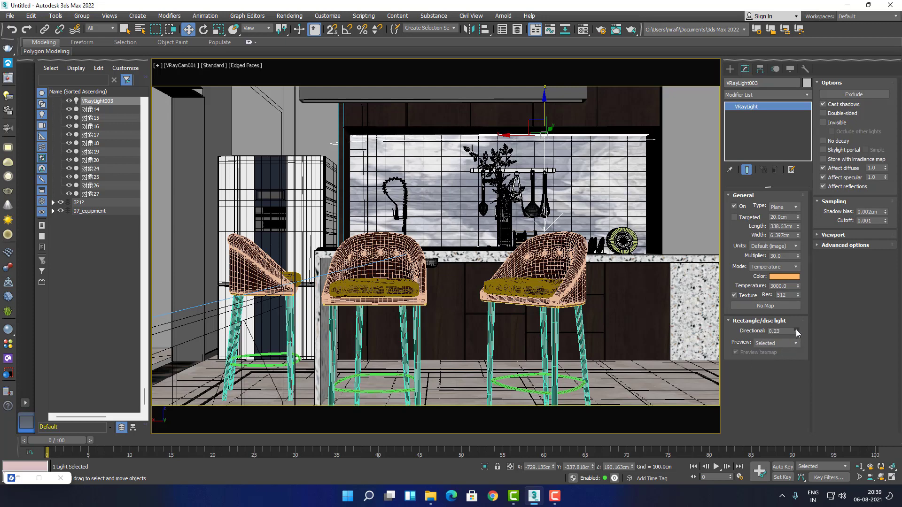
left_click(796, 329)
type("15")
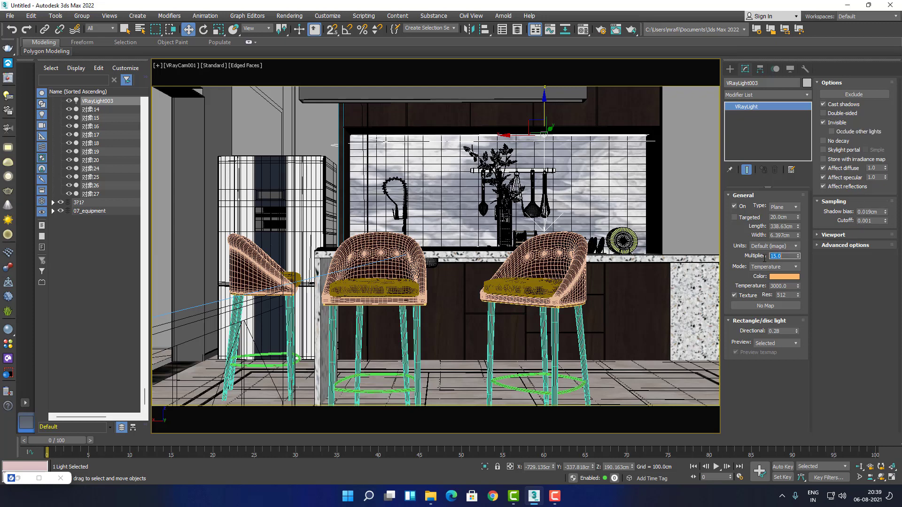
key("Return")
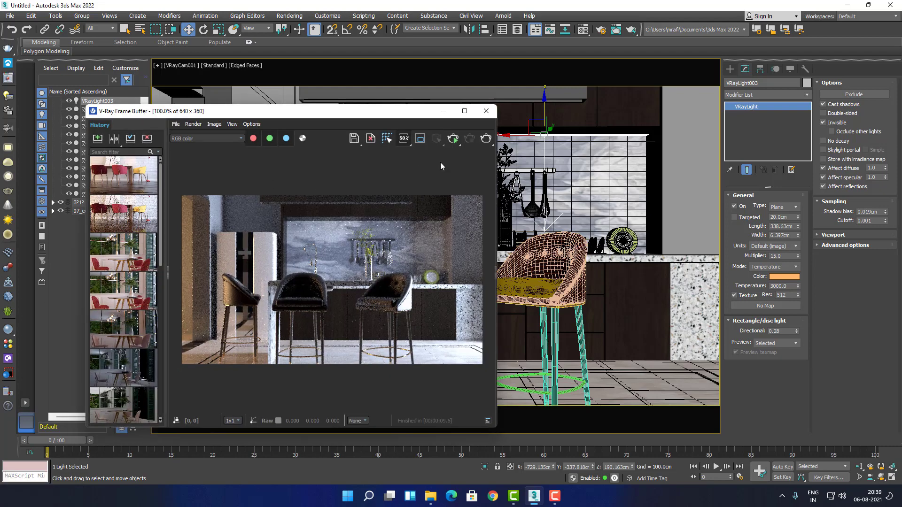
Re-render the scene, zoom in on the under-cabinet strip, and region-render that area
left_click(486, 141)
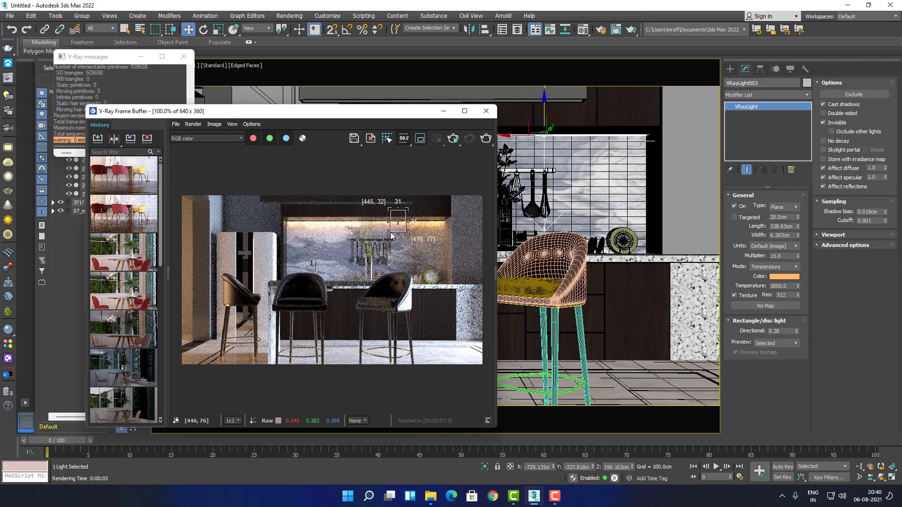
scroll(392, 225, "up", 1)
scroll(372, 232, "up", 1)
scroll(373, 232, "up", 1)
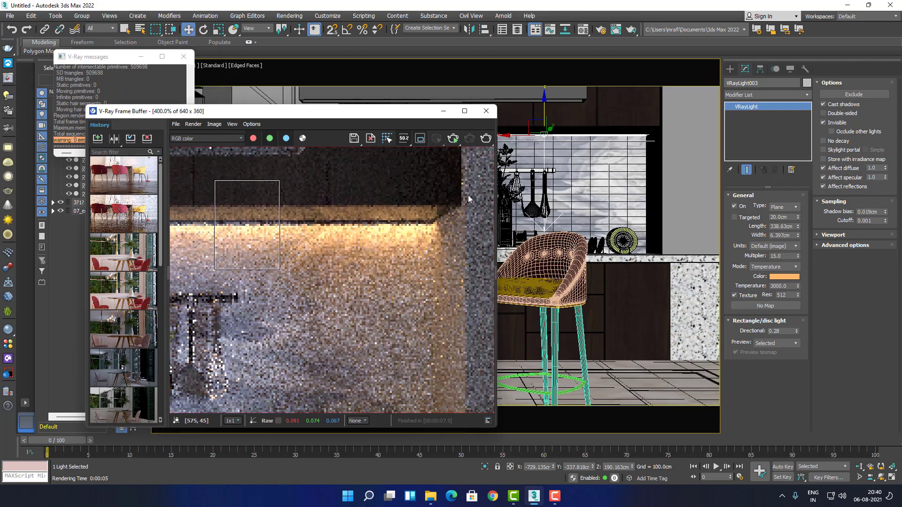
key("shift+q")
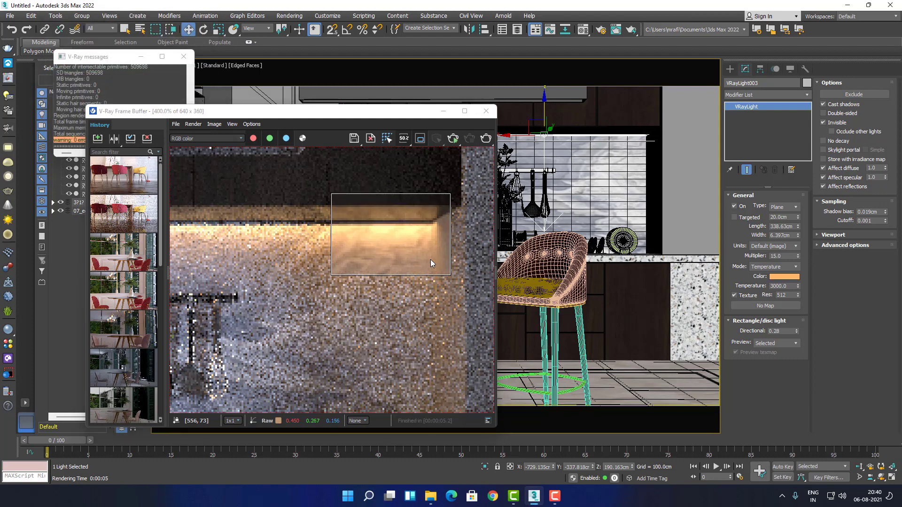
scroll(430, 260, "down", 1)
Load the Basic interior sample 1 render preset and set output size to 1920x1080
left_click(289, 16)
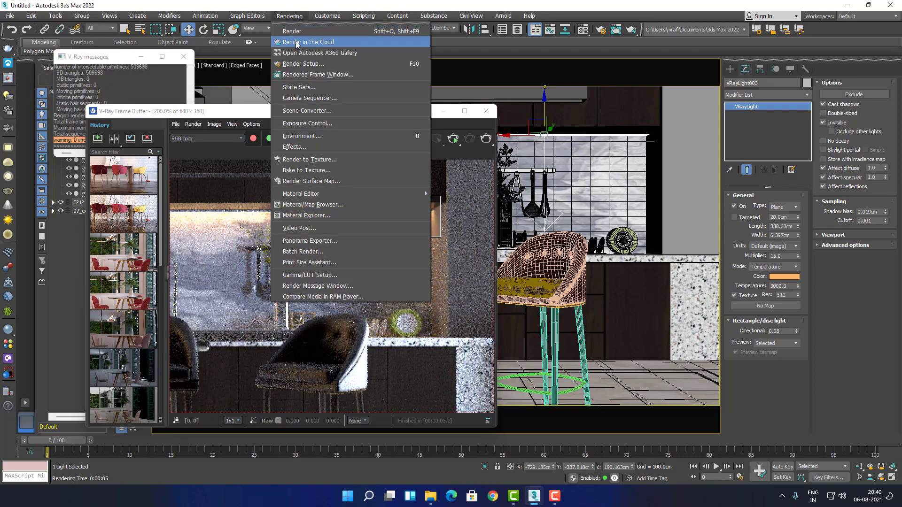
left_click(305, 64)
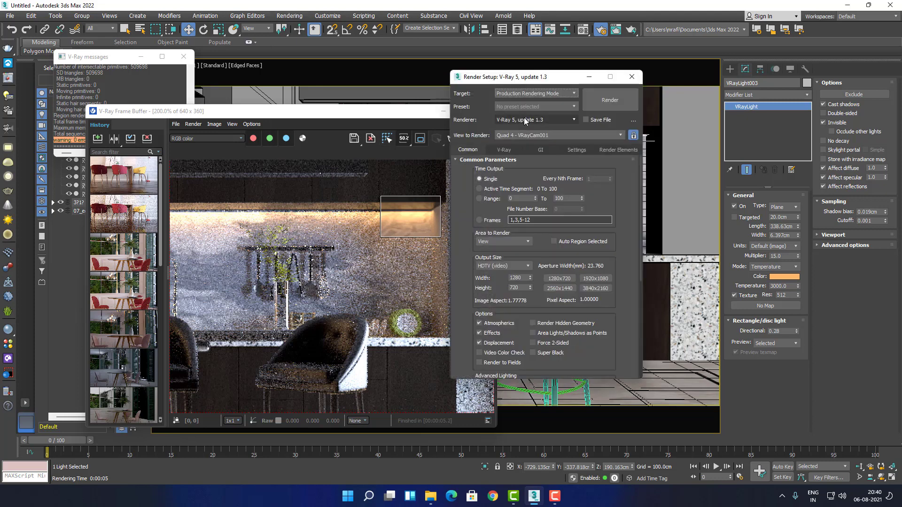
left_click(533, 107)
left_click(539, 125)
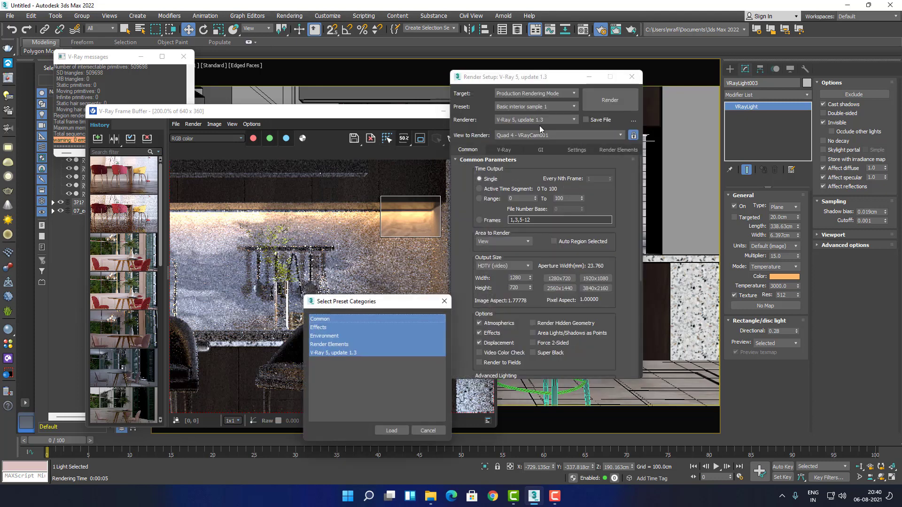
left_click(393, 429)
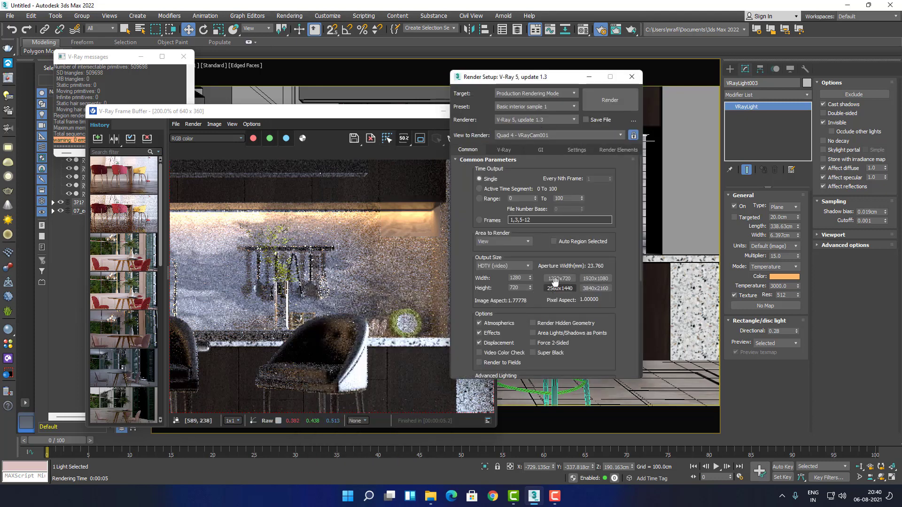
left_click(595, 278)
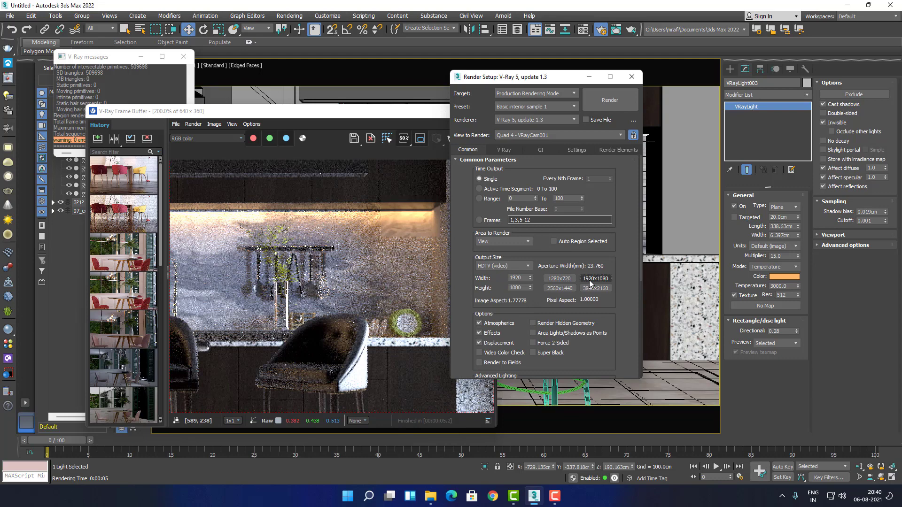
Render the 1920x1080 image, then region-render the lit strip under the cabinet
left_click(630, 83)
key("shift+q")
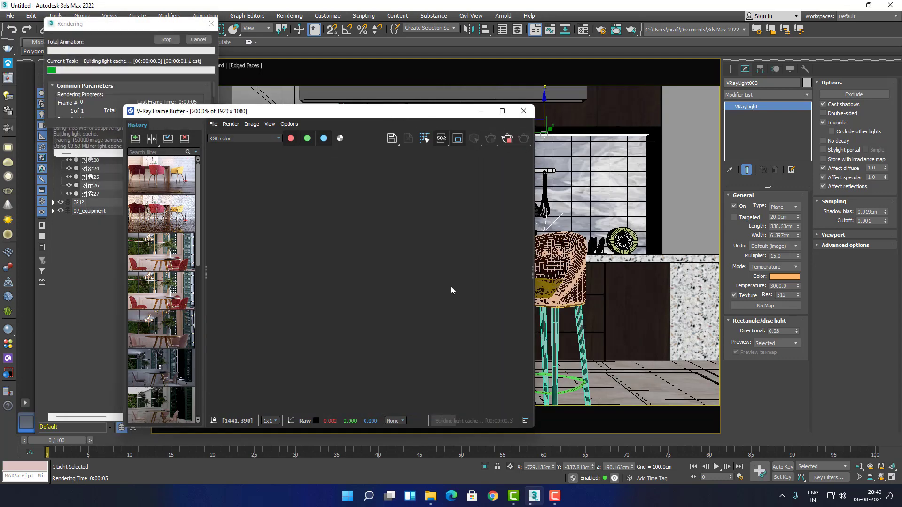
scroll(434, 298, "down", 1)
scroll(434, 298, "down", 1)
scroll(434, 298, "down", 1)
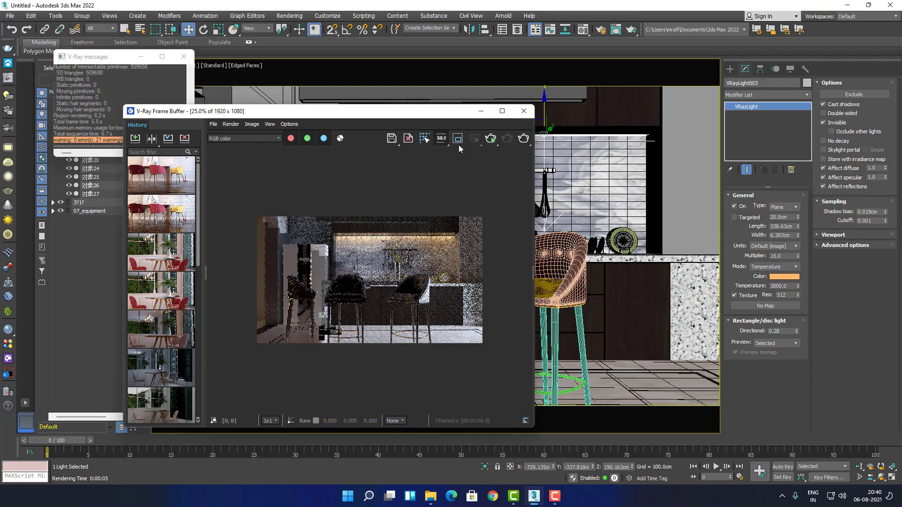
left_click_drag(377, 213, 465, 264)
left_click(491, 138)
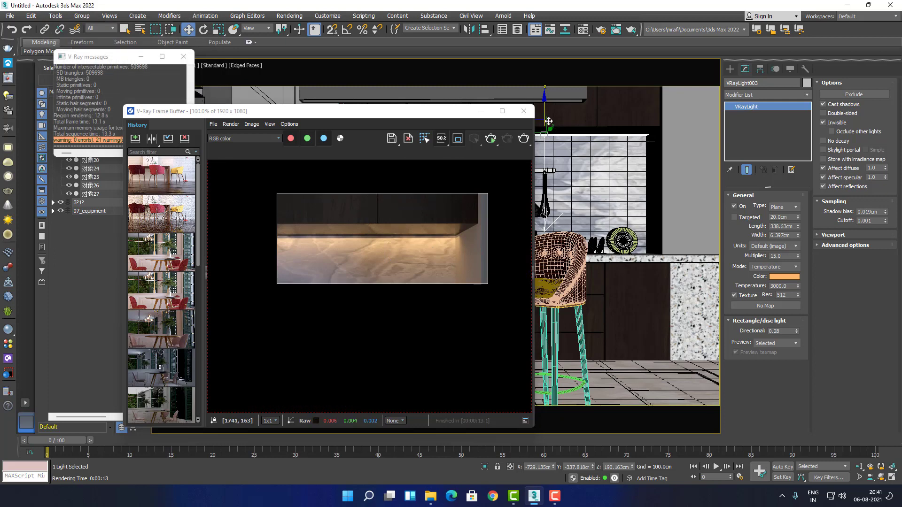
Nudge the strip light higher, boost its multiplier to 20, re-render, then hide the frame buffer
left_click_drag(544, 113, 544, 113)
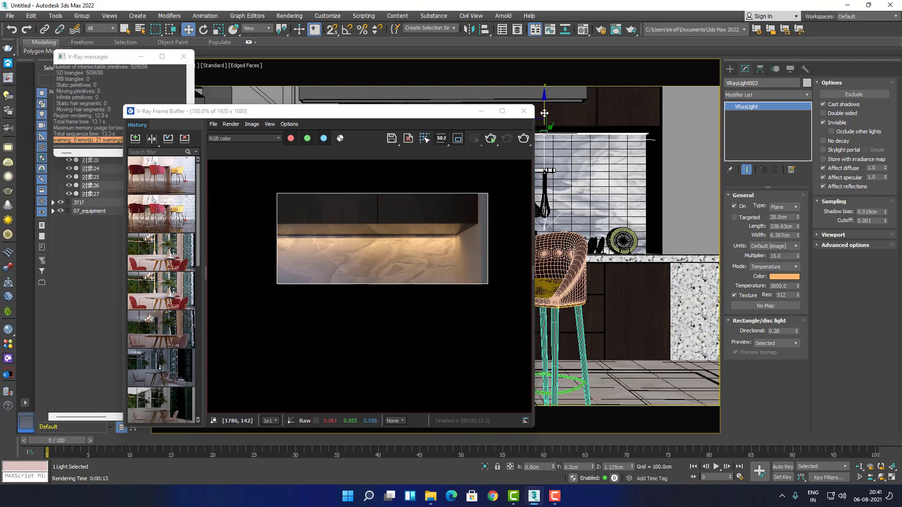
left_click(523, 139)
type("20")
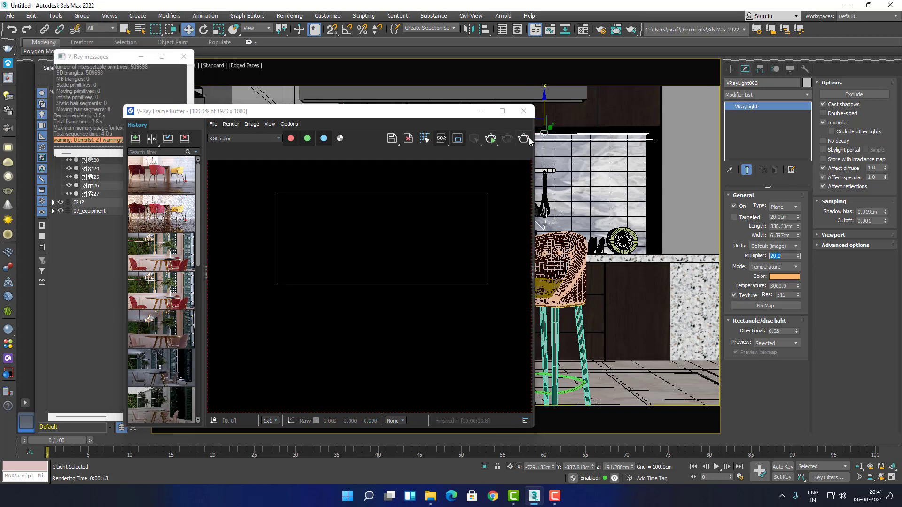
left_click(528, 140)
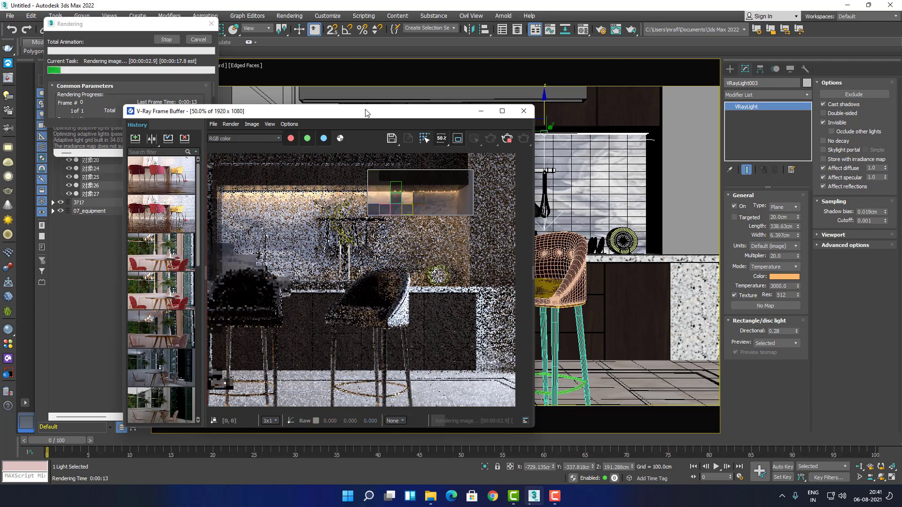
left_click_drag(365, 111, 493, 122)
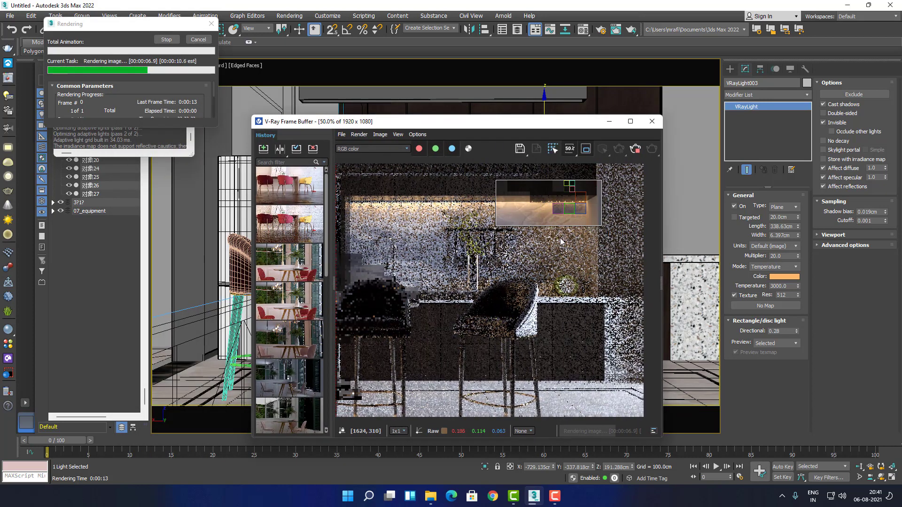
mouse_move(357, 185)
left_mouse_down()
mouse_move(382, 230)
mouse_move(637, 310)
left_mouse_up()
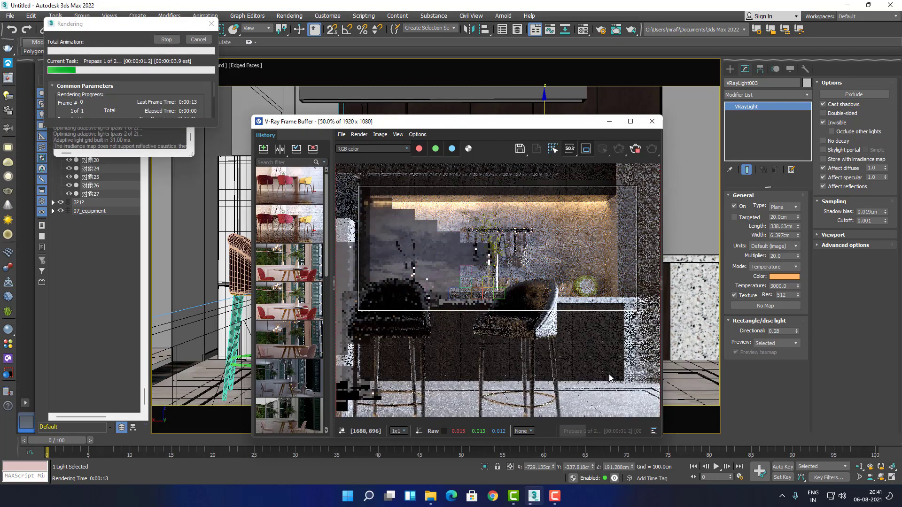
scroll(542, 303, "down", 2)
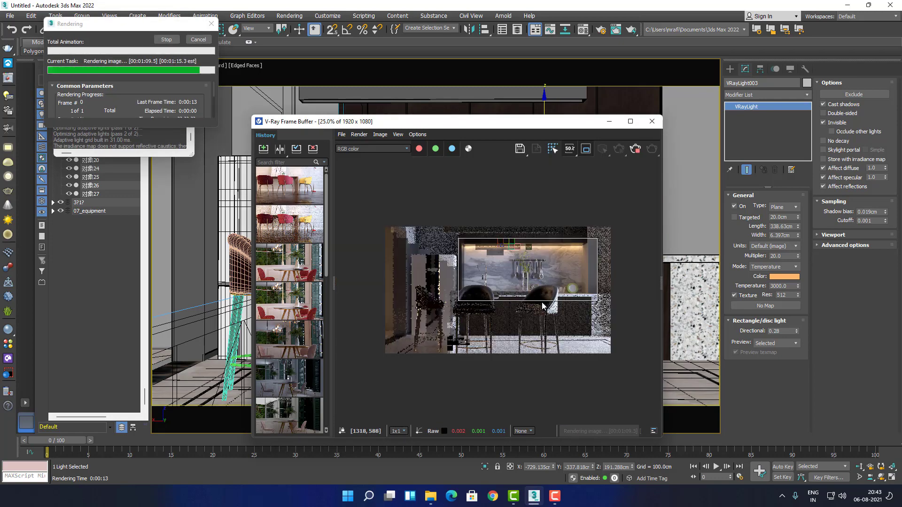
left_click(609, 121)
Draw a new plane VRayLight004, 165.263 cm long, over the range hood outline in Top view
left_click(480, 98)
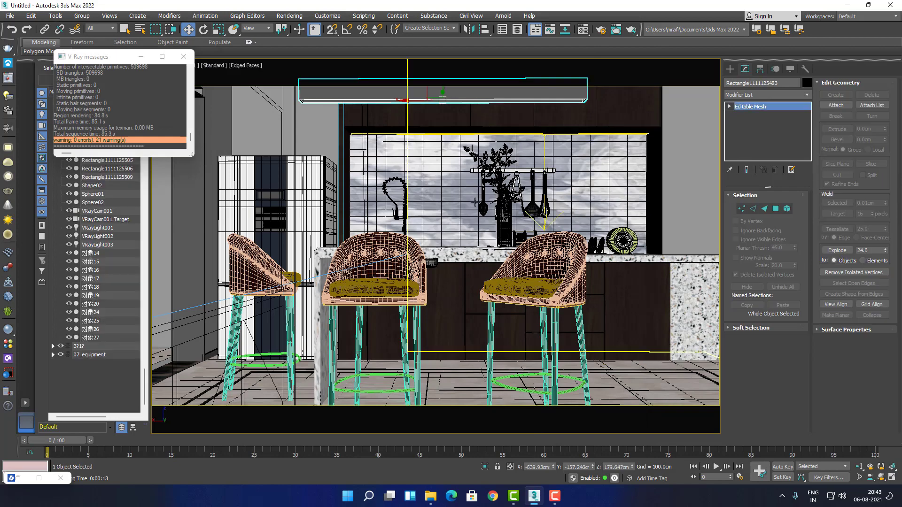
key("alt+w")
right_click(322, 202)
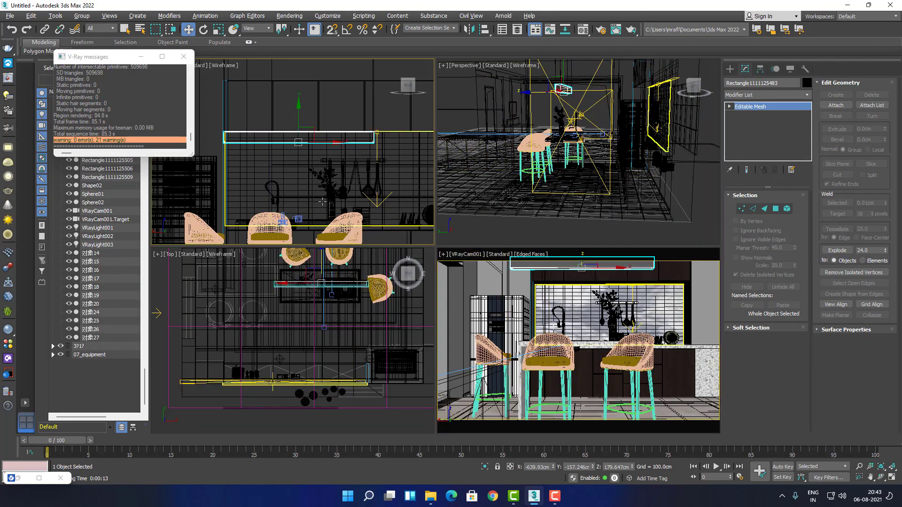
key("alt+w")
key("t")
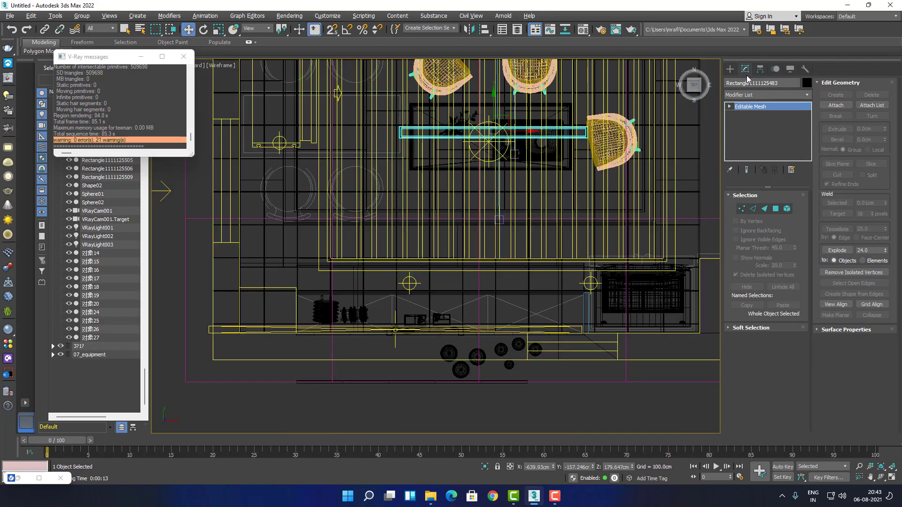
left_click(730, 69)
left_click(744, 133)
scroll(440, 140, "up", 4)
middle_click_drag(376, 127, 246, 260)
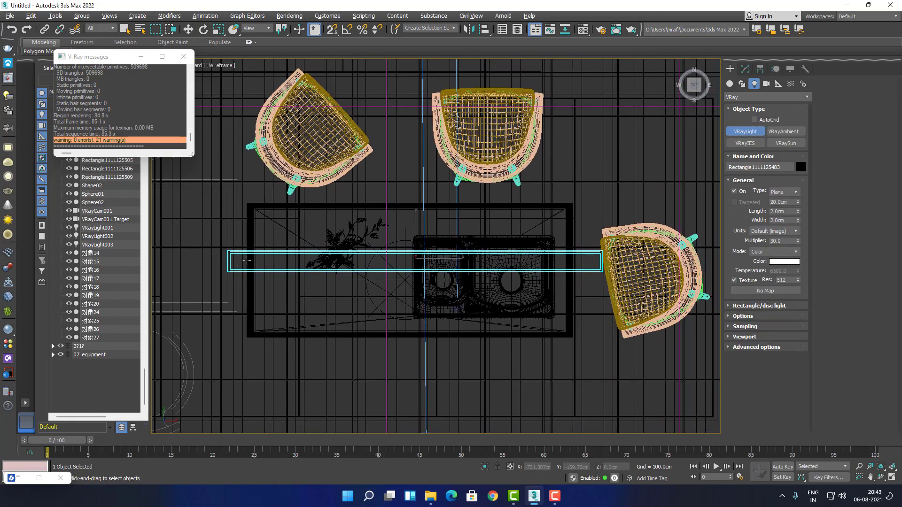
left_click_drag(232, 255, 598, 267)
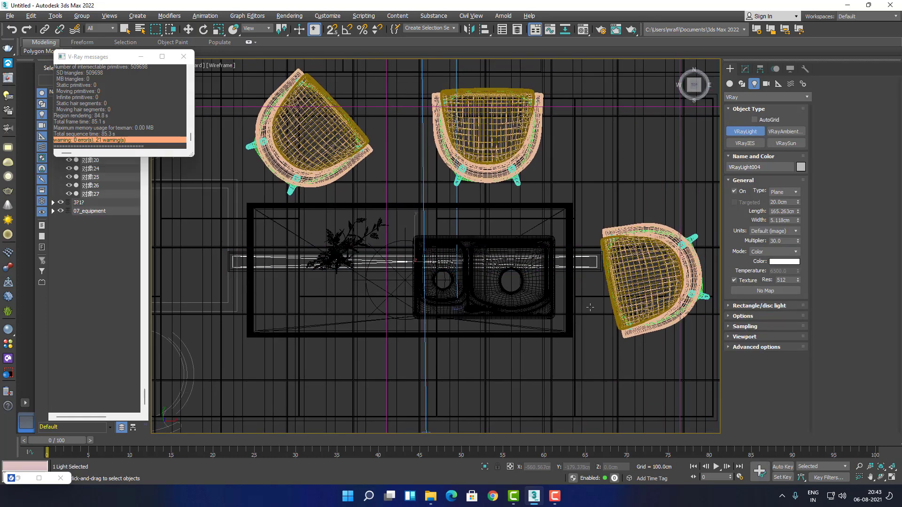
Set VRayLight004 to Temperature colour mode at 3500 and view the kitchen through the camera
key("l")
key("w")
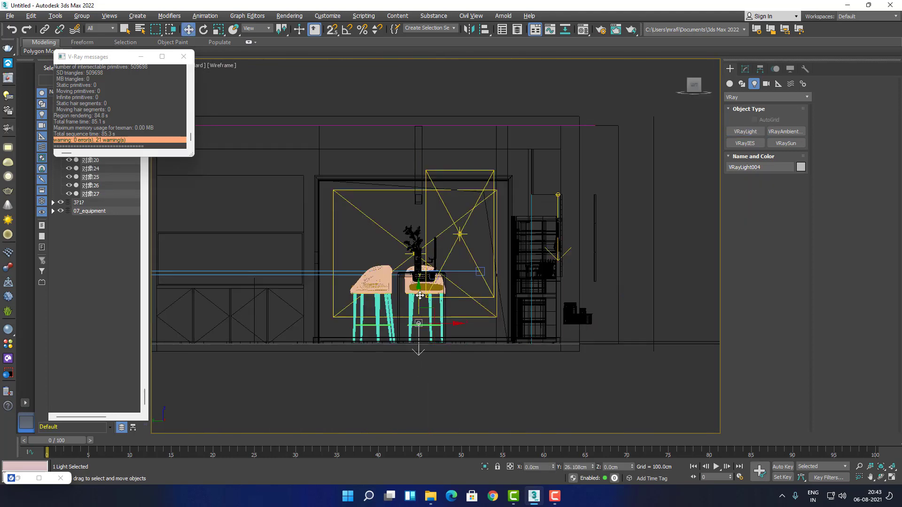
scroll(426, 198, "up", 10)
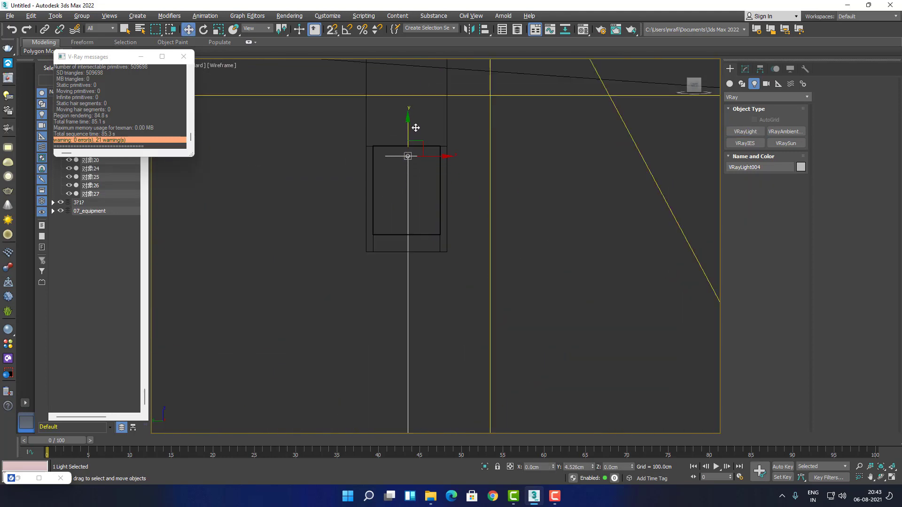
left_click(745, 69)
left_click(782, 266)
left_click(776, 282)
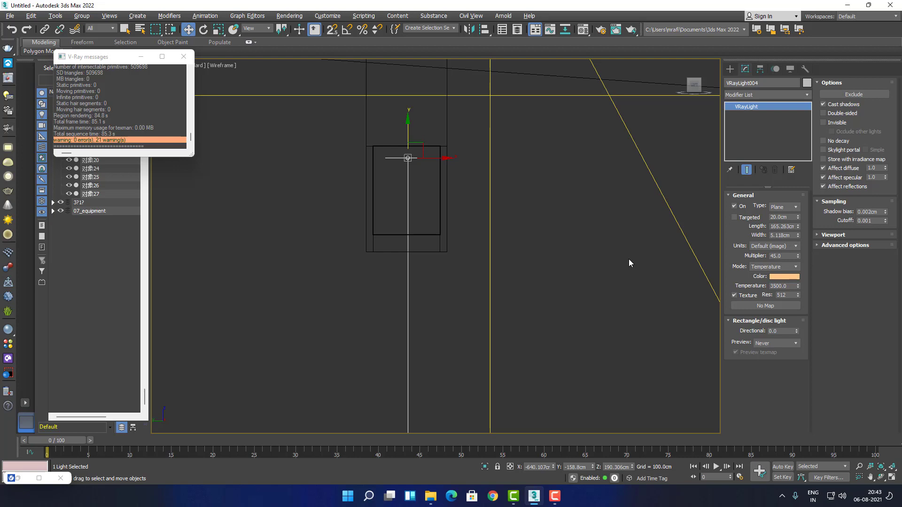
key("c")
double_click(431, 188)
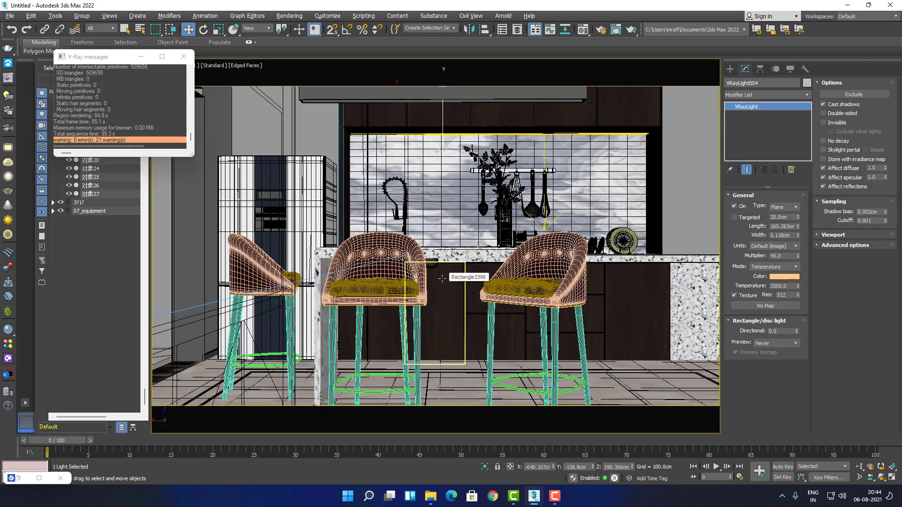
Render a narrow vertical strip of the kitchen in the V-Ray Frame Buffer
left_click(8, 78)
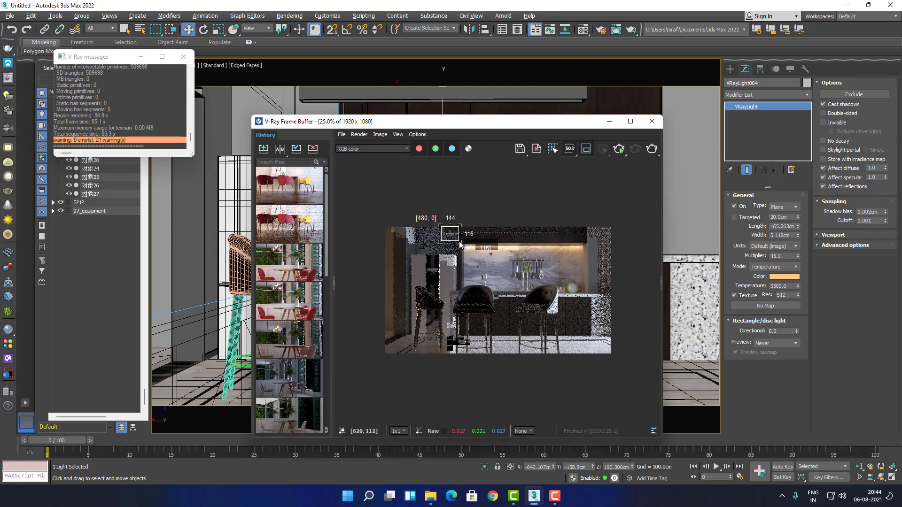
left_click_drag(442, 228, 460, 352)
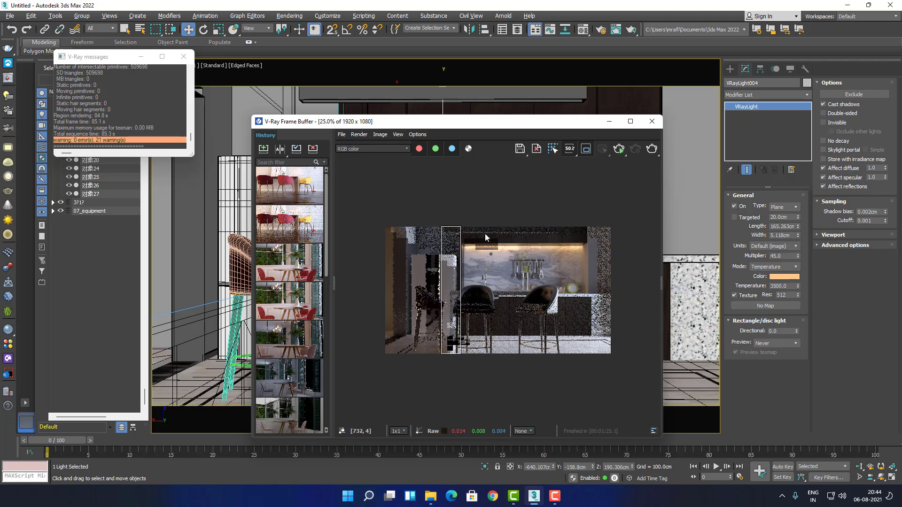
left_click_drag(484, 229, 472, 352)
key("shift+q")
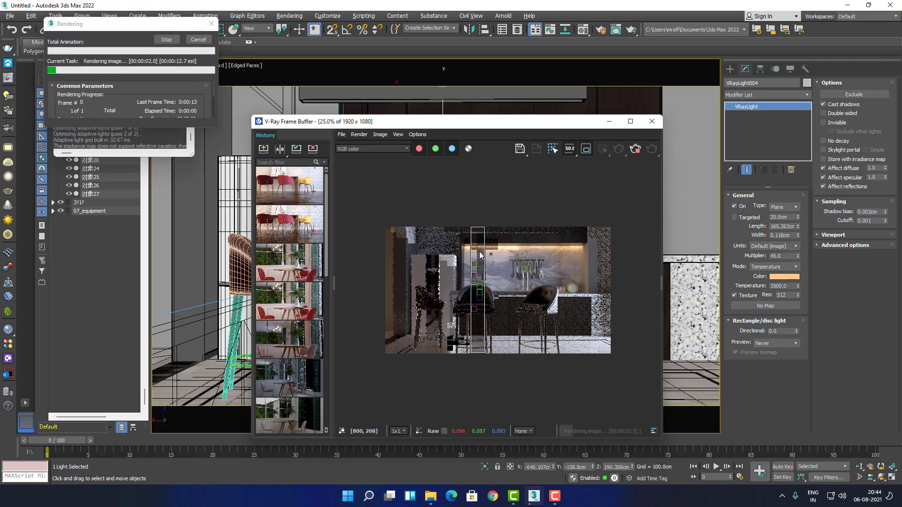
Set VRayLight004's multiplier to 600, re-render the strip and zoom in to inspect
scroll(480, 255, "up", 2)
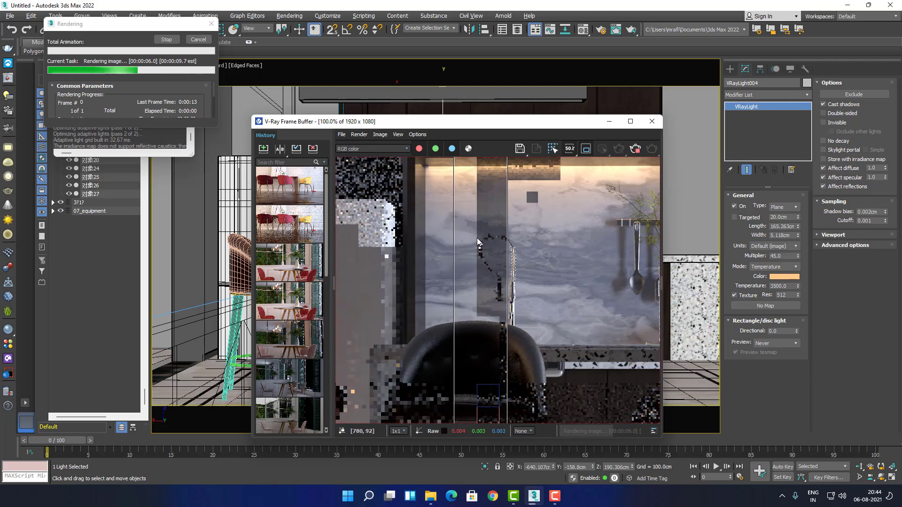
scroll(477, 237, "up", 1)
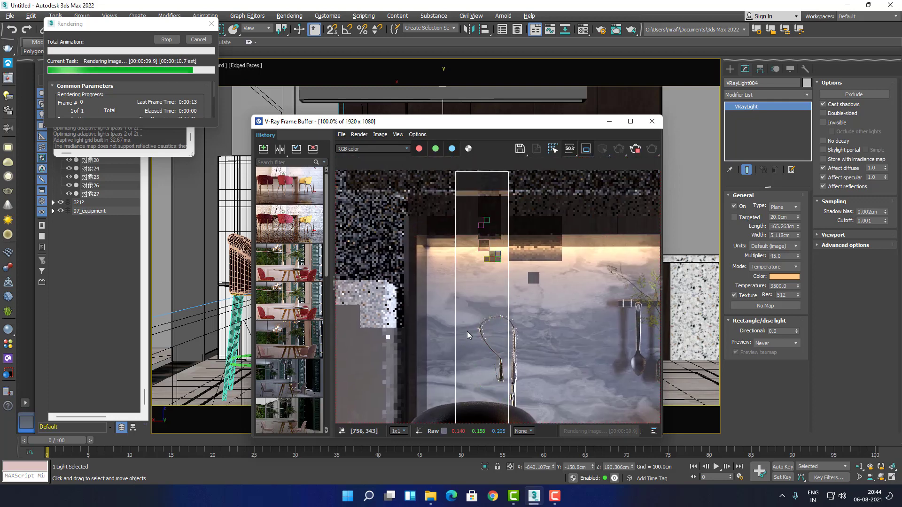
scroll(469, 324, "down", 1)
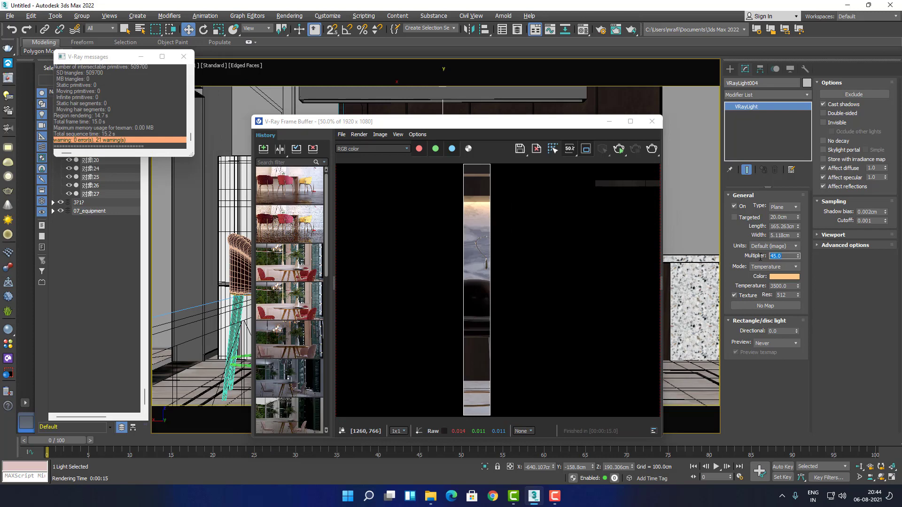
type("600")
left_click(651, 148)
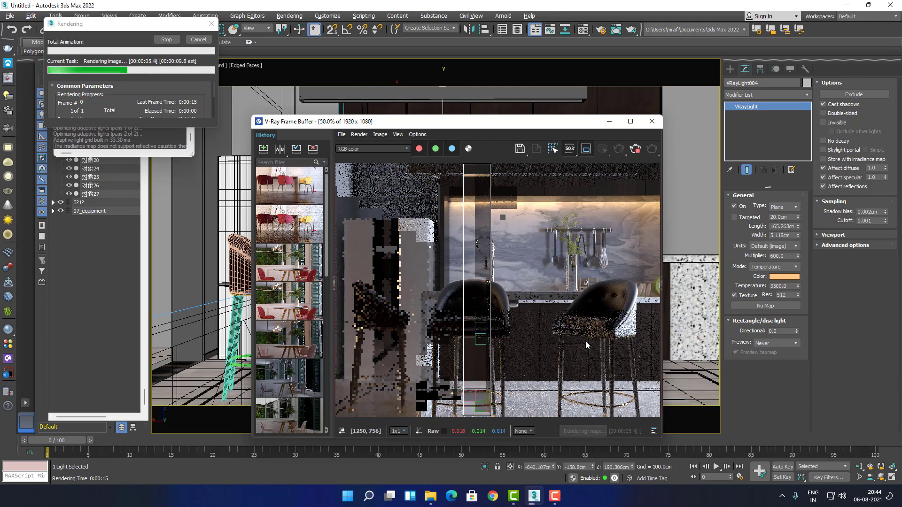
double_click(470, 322)
scroll(469, 322, "up", 1)
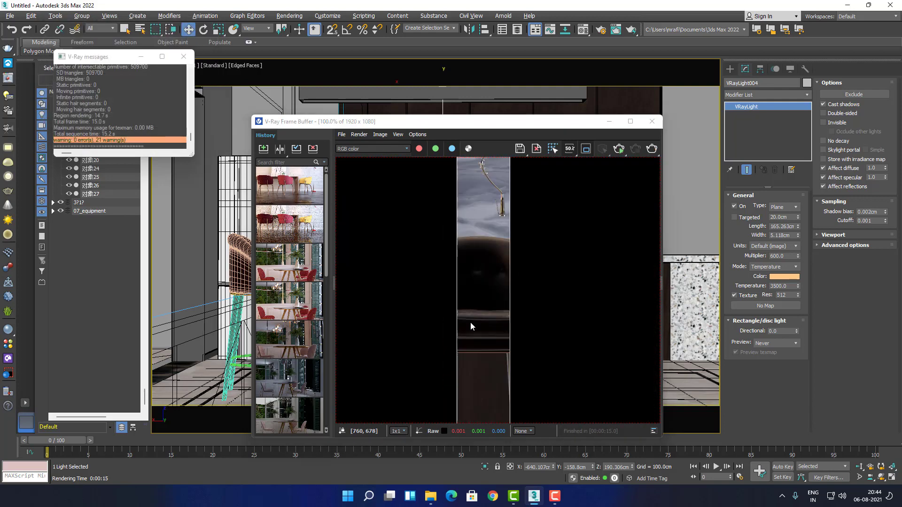
scroll(470, 322, "down", 2)
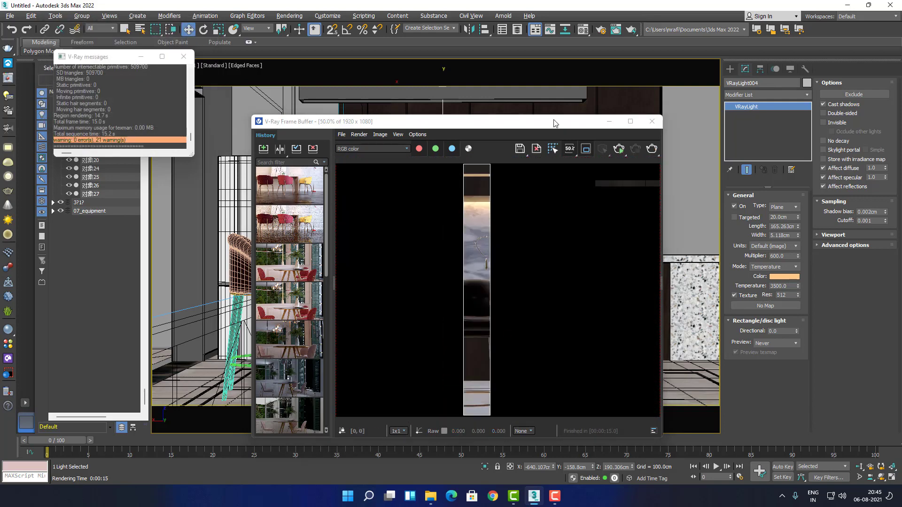
Select the plane light above the counter and start a test render in four-viewport layout
left_click_drag(554, 123, 559, 238)
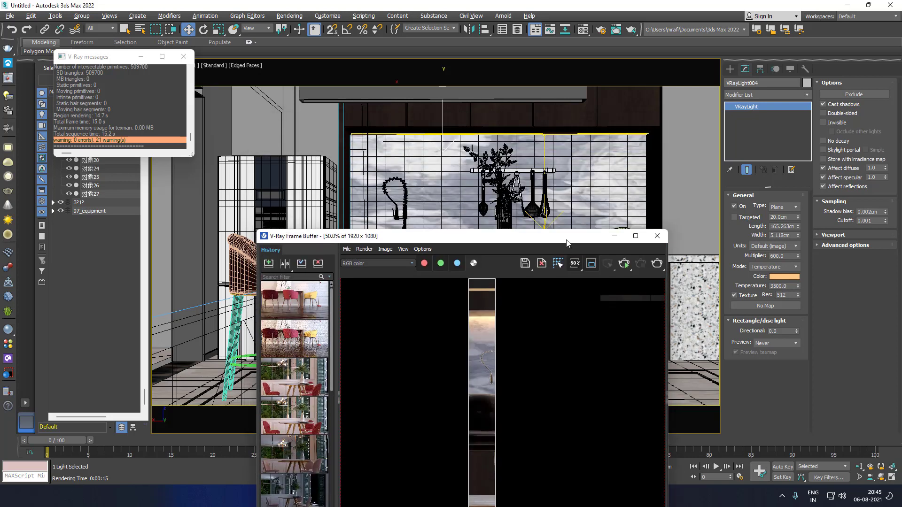
left_click(452, 127)
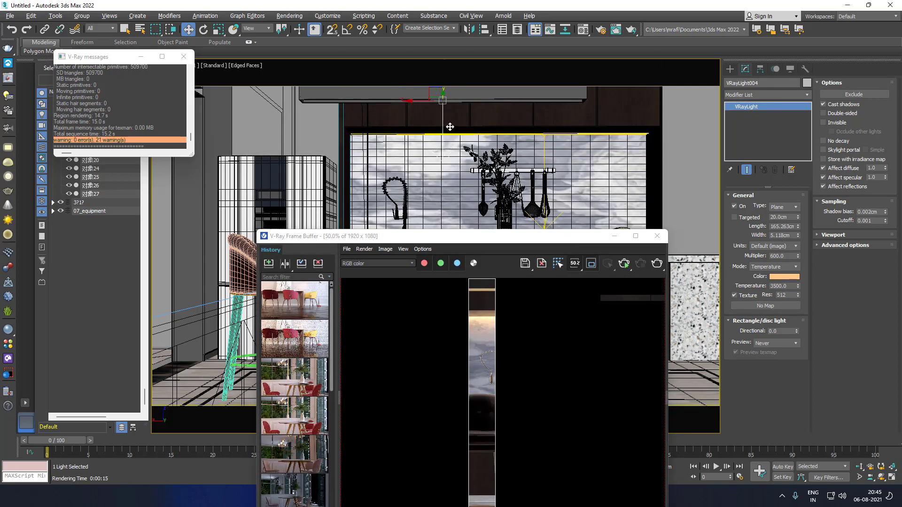
key("alt+w")
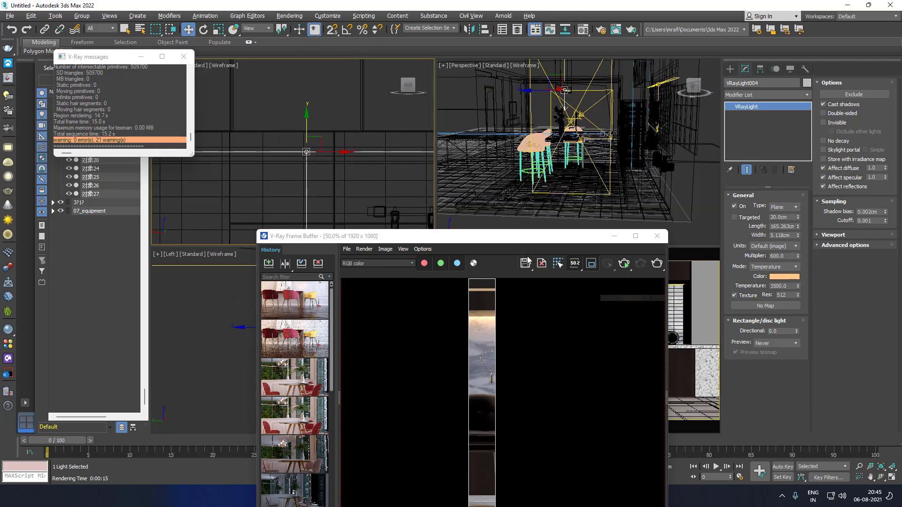
key("shift+q")
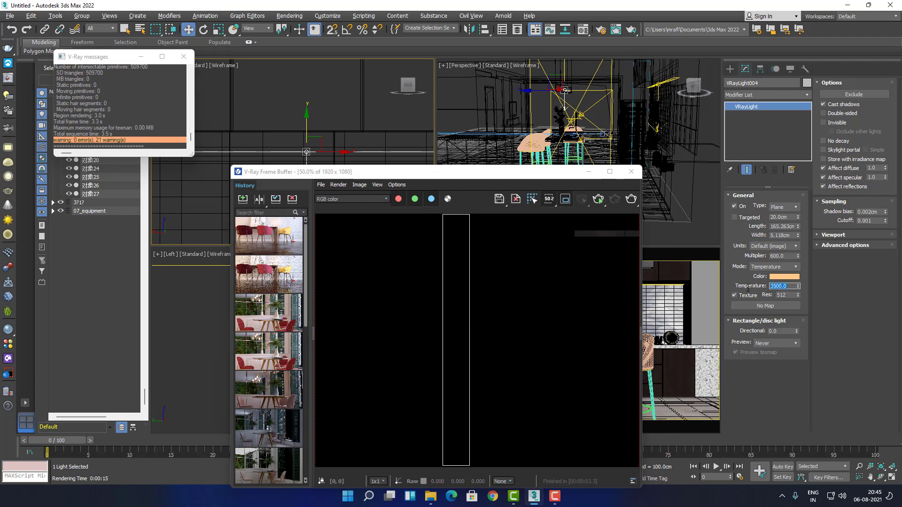
Give the light a 2500 temperature, test-render, abort it, and minimise the frame buffer
type("2500")
key("Return")
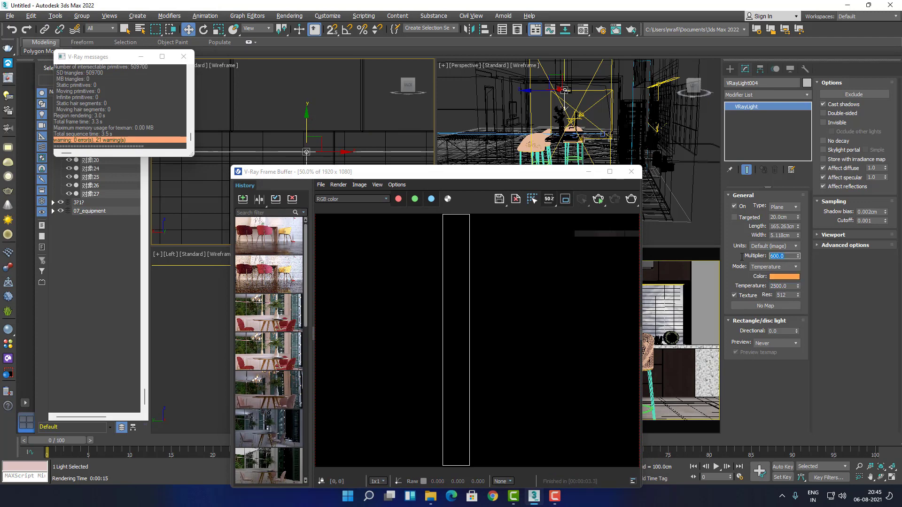
type("1500")
left_click(631, 199)
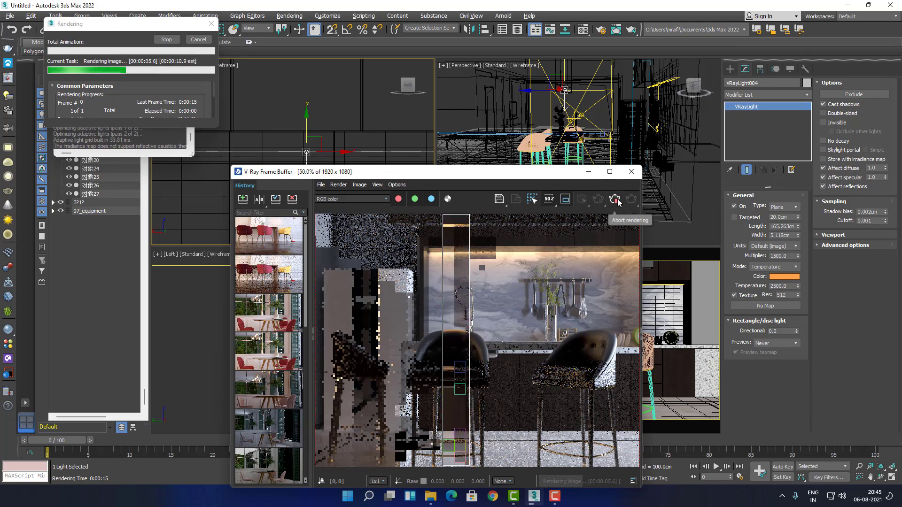
left_click(618, 201)
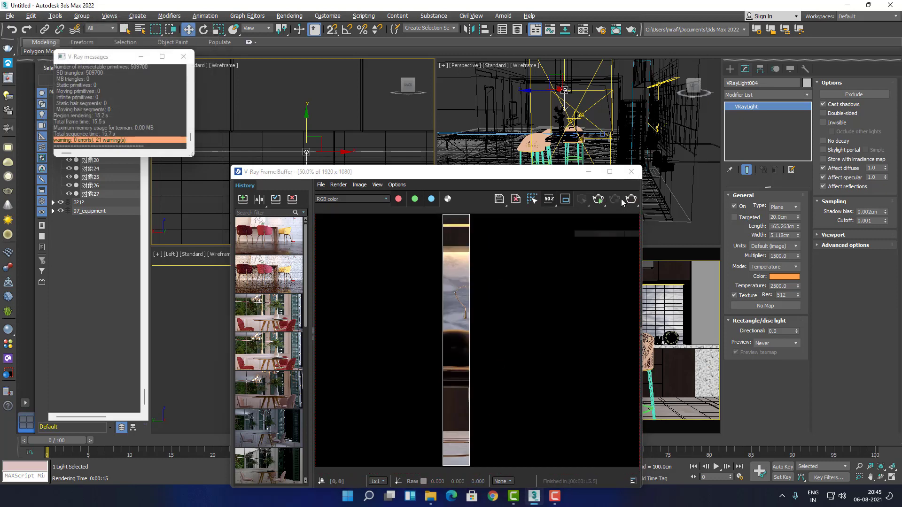
left_click(588, 171)
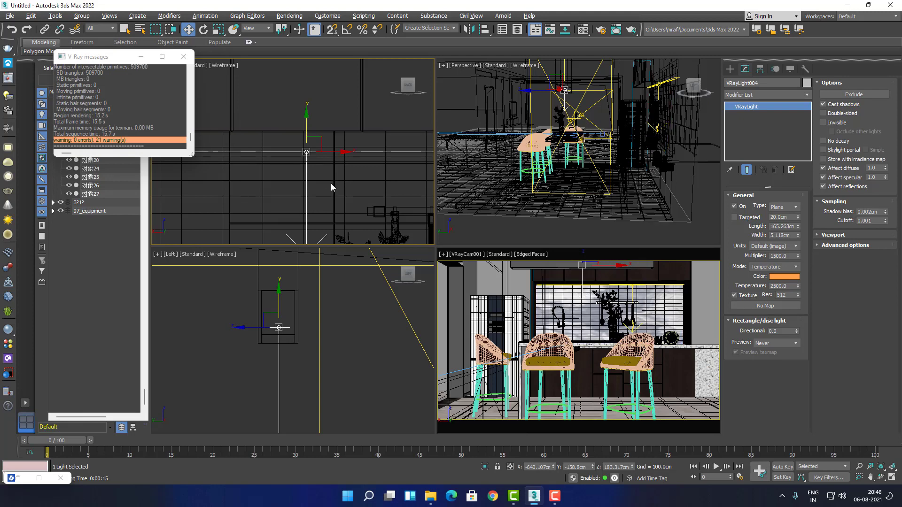
Maximise the Front viewport and frame it around the faucet area
key("alt+w")
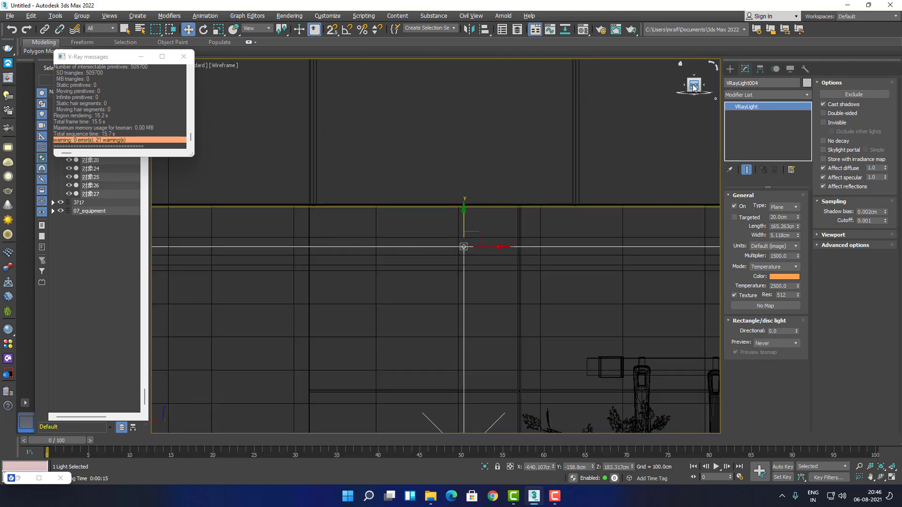
scroll(513, 334, "down", 2)
scroll(514, 334, "down", 3)
scroll(514, 334, "down", 2)
middle_click_drag(514, 334, 557, 339)
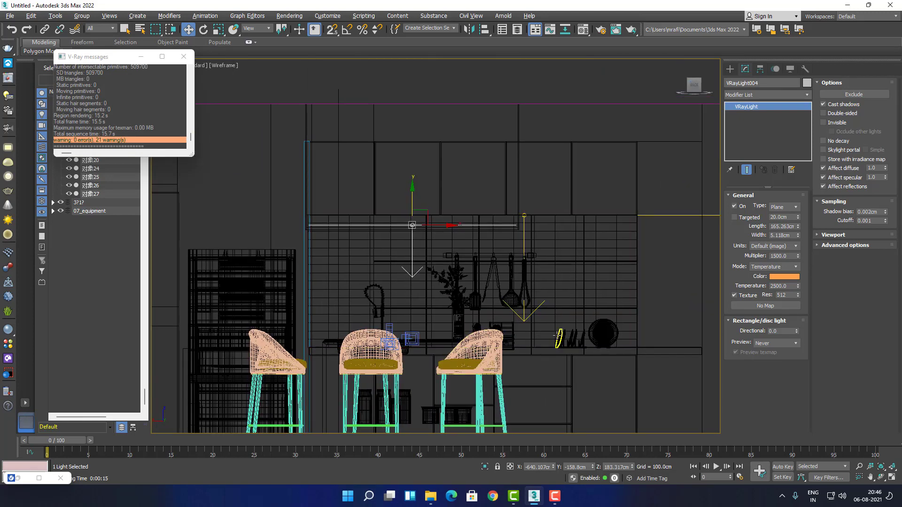
Place a targeted VRayIES light above the faucet and browse for its IES file
left_click(730, 70)
left_click(744, 143)
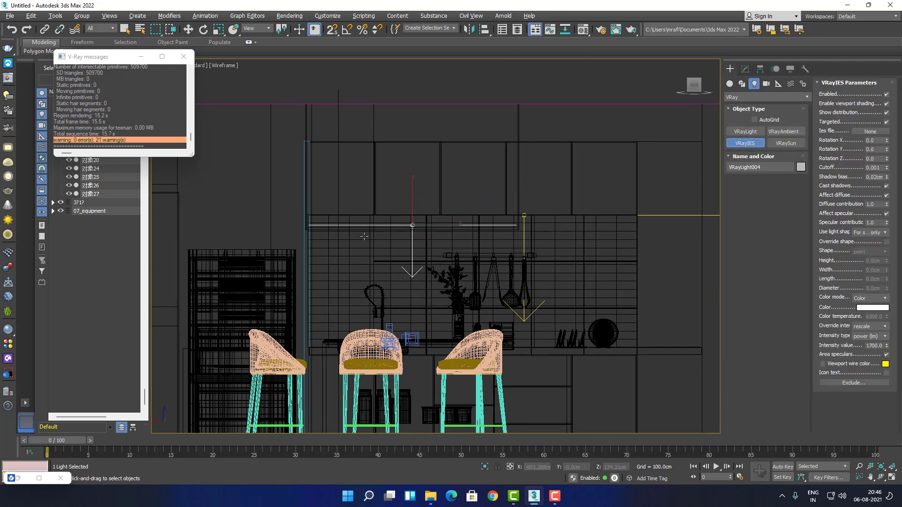
left_click_drag(364, 231, 364, 322)
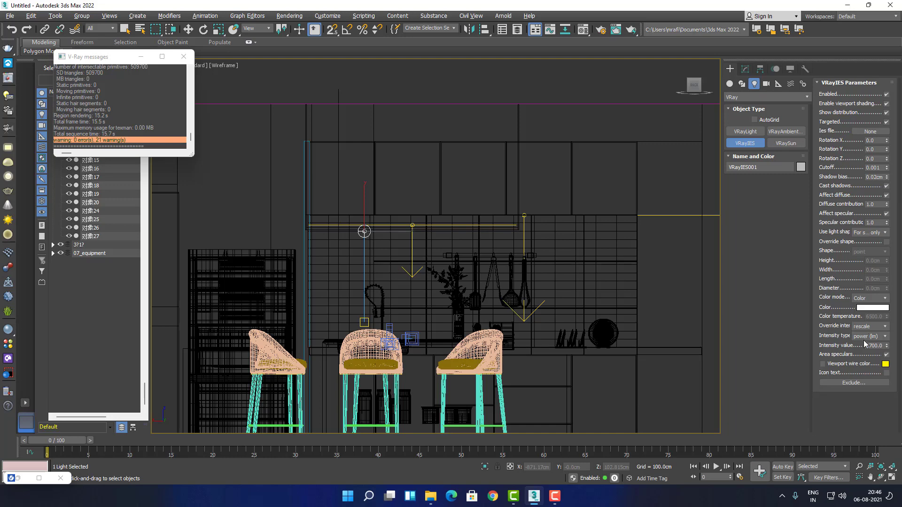
left_click(856, 131)
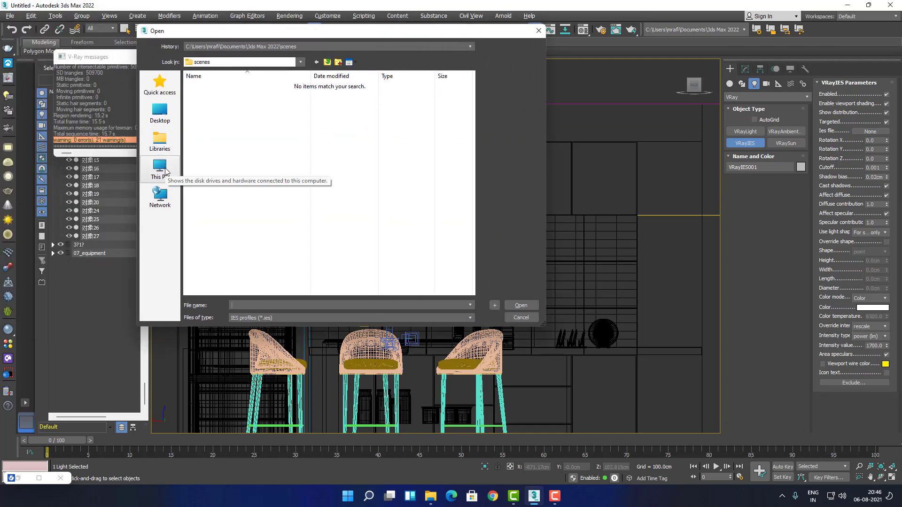
Navigate to D:\dwn\leomoon-dot-com_ies-lights-pack\ies-lights-pack in the file browser
left_click(162, 169)
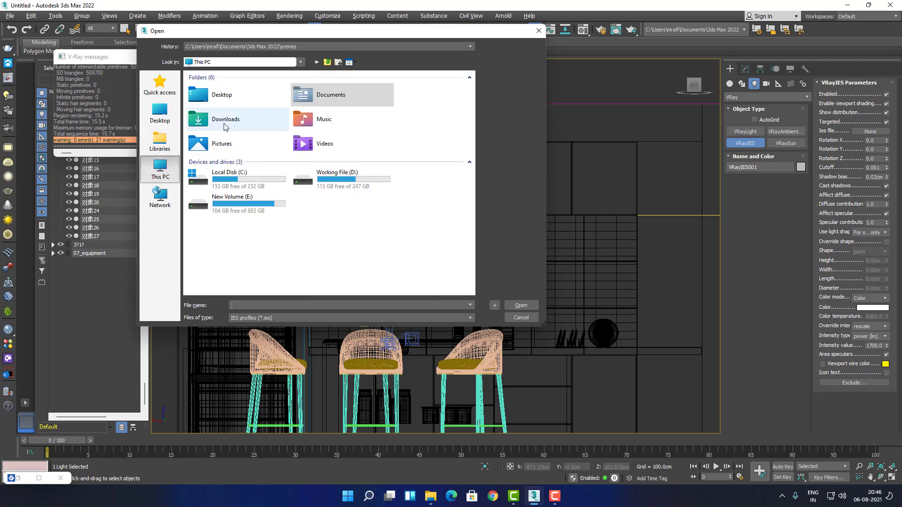
double_click(224, 125)
double_click(210, 102)
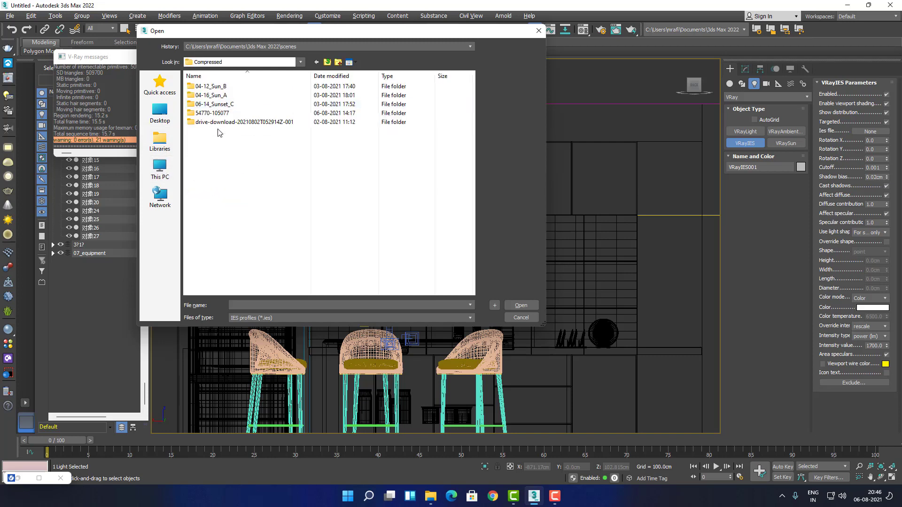
left_click(160, 169)
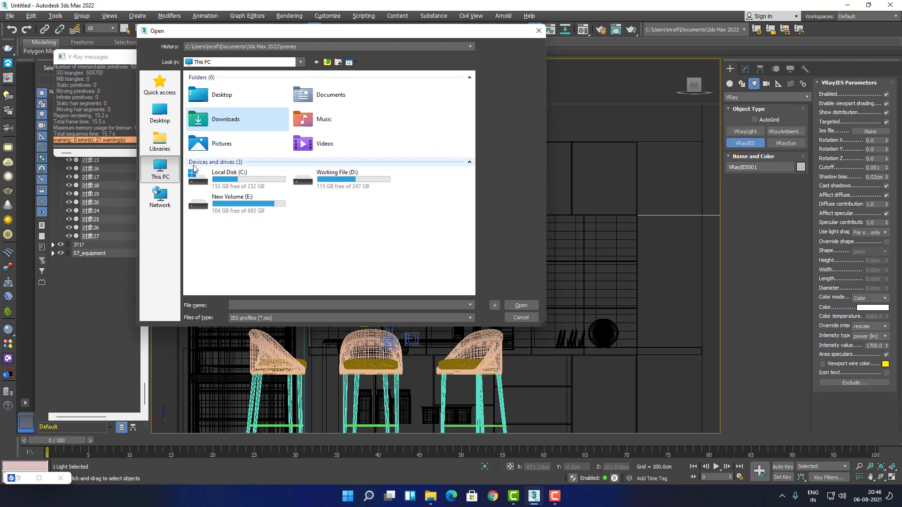
double_click(323, 178)
double_click(202, 112)
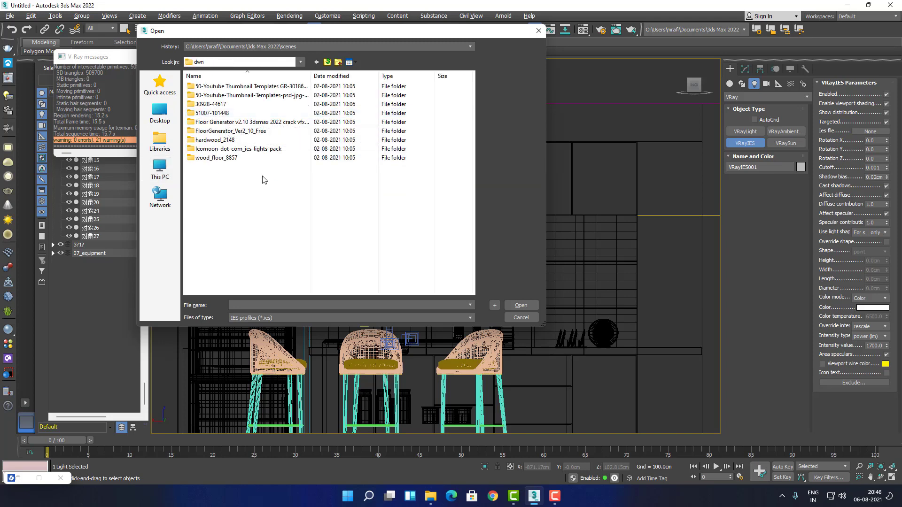
double_click(256, 149)
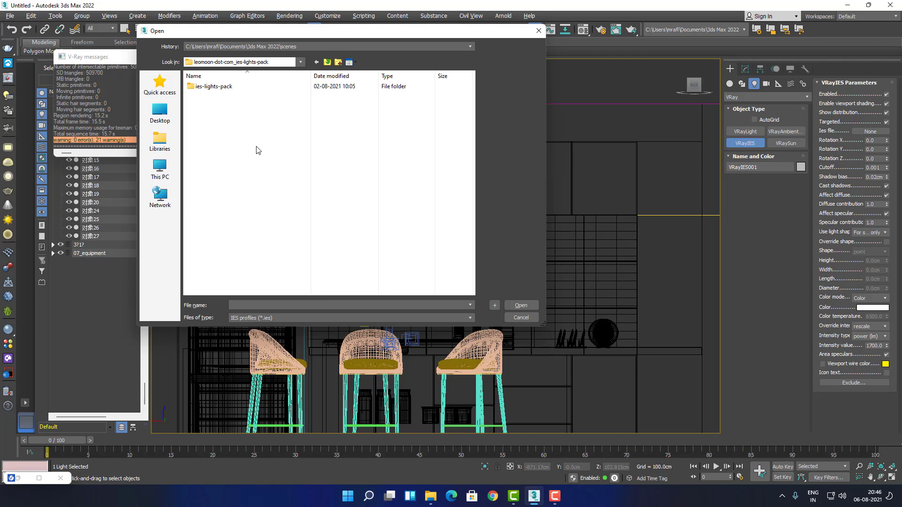
double_click(222, 87)
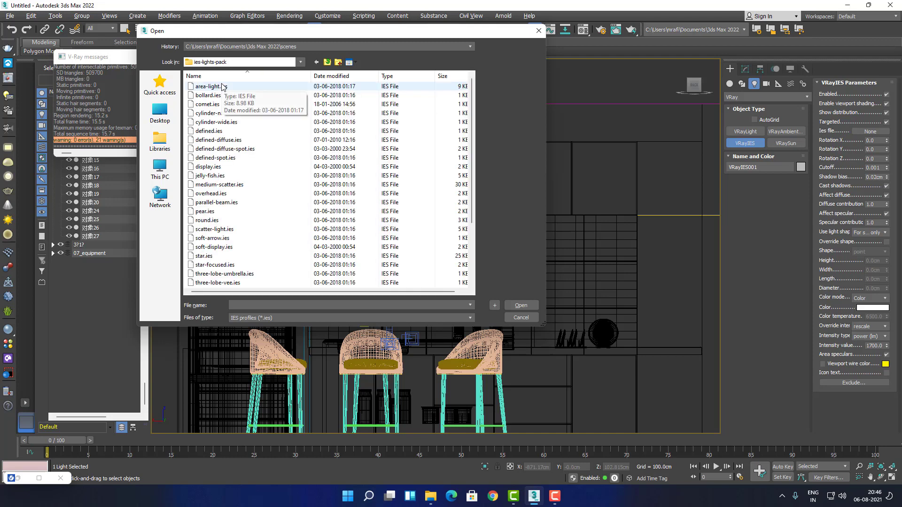
Select star.ies and load it into the IES light
scroll(263, 247, "down", 3)
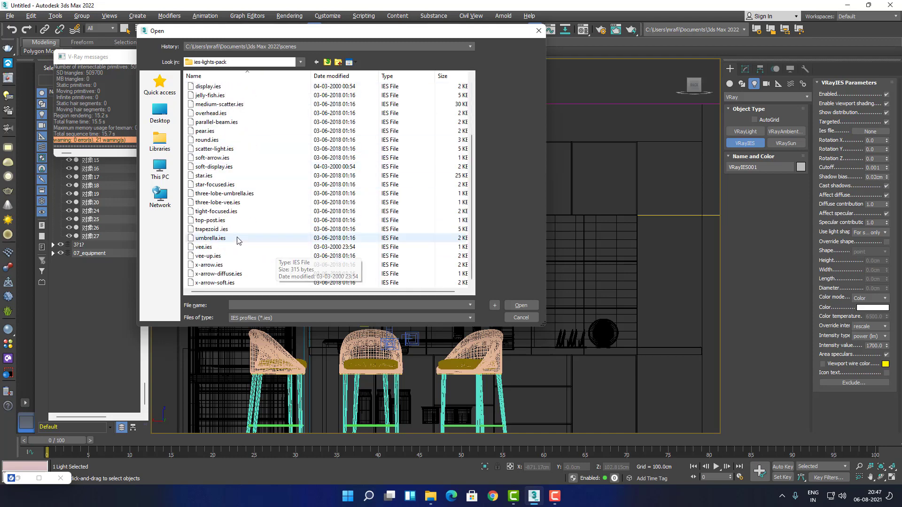
left_click(221, 169)
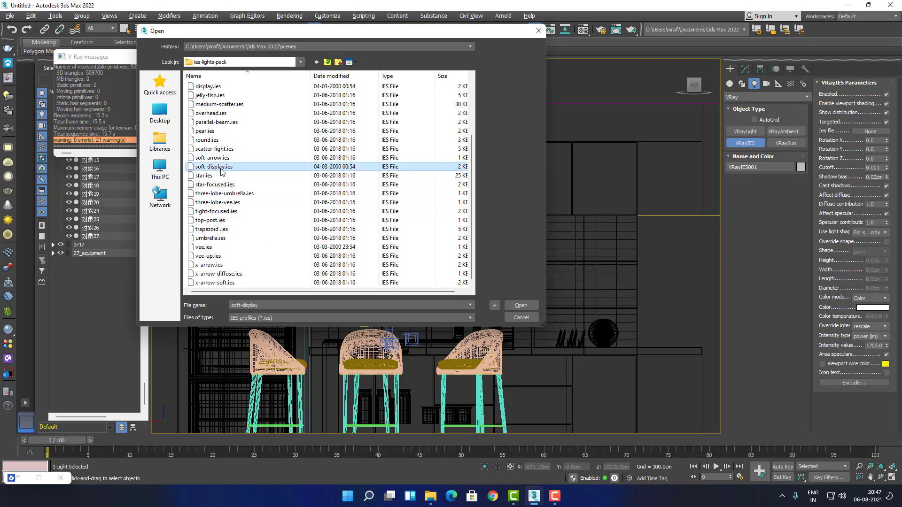
left_click(214, 177)
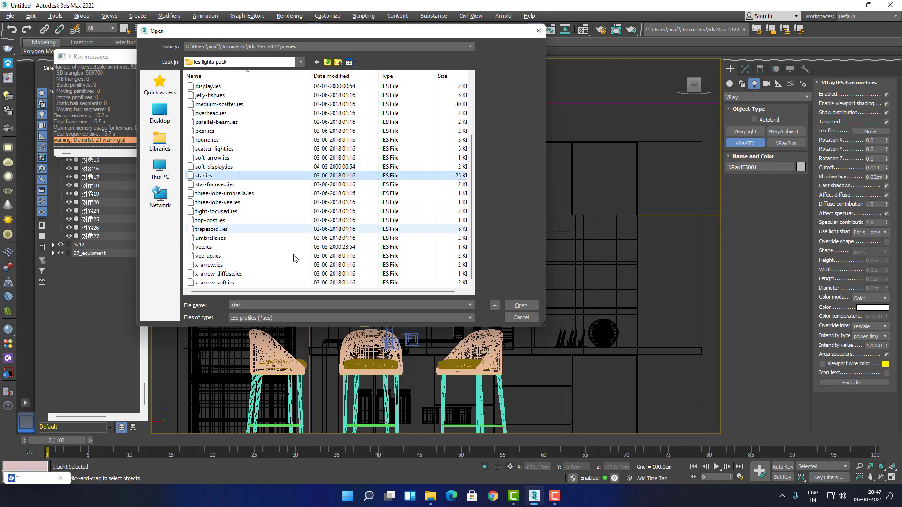
left_click(519, 305)
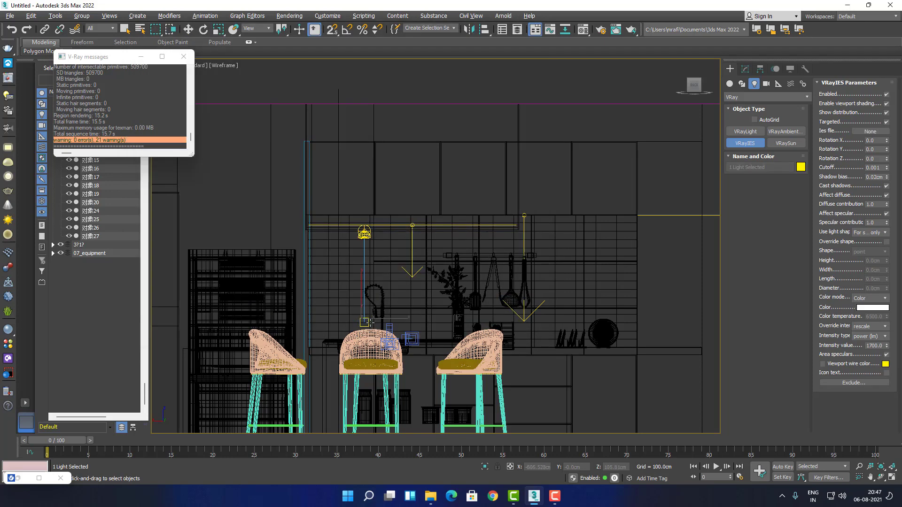
Finish light creation, switch to the Move tool, close the V-Ray log and show the Top view
left_click(364, 233)
key("w")
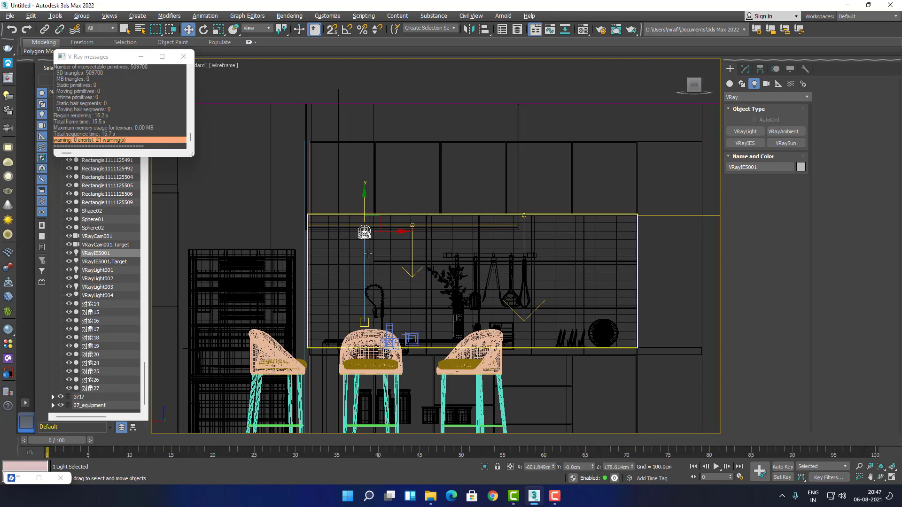
left_click(183, 56)
key("t")
scroll(387, 221, "up", 3)
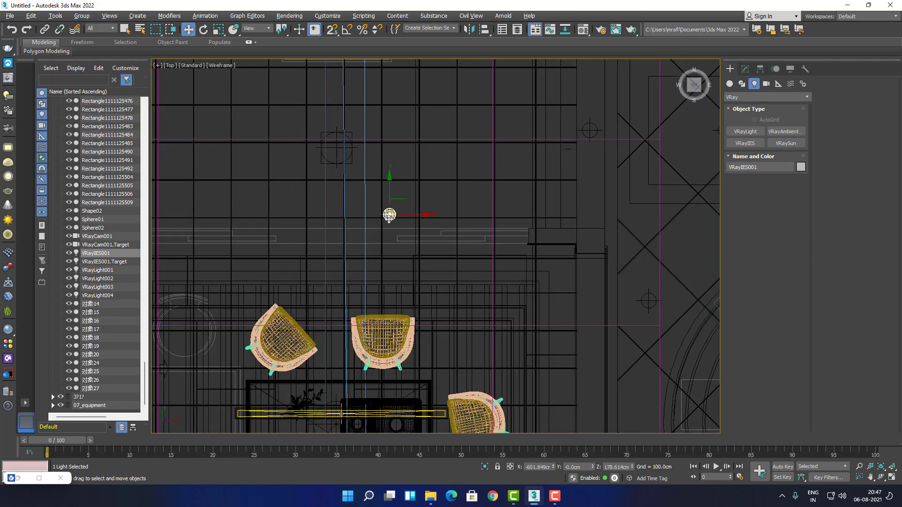
scroll(388, 211, "up", 5)
Select the IES light with its target and switch the viewport to VRayCam001
left_click(388, 206)
scroll(389, 217, "down", 9)
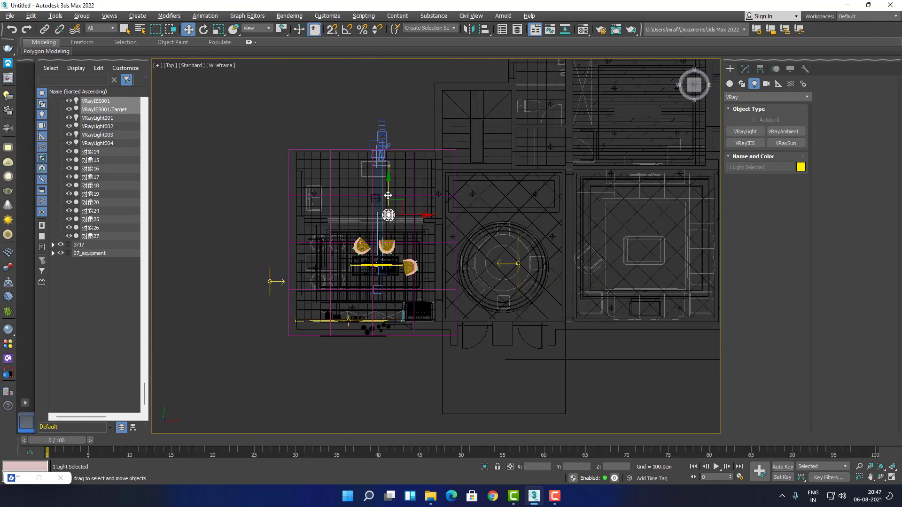
scroll(390, 296, "up", 6)
scroll(379, 237, "up", 6)
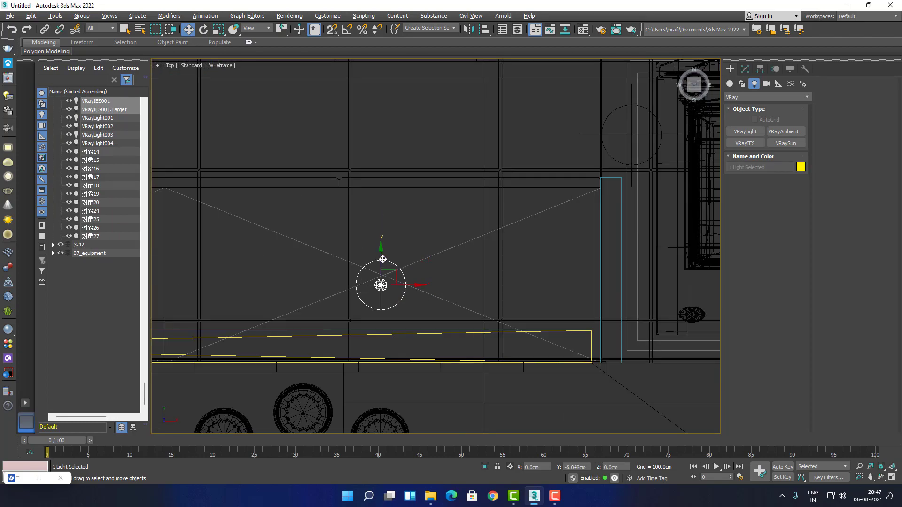
scroll(383, 258, "down", 5)
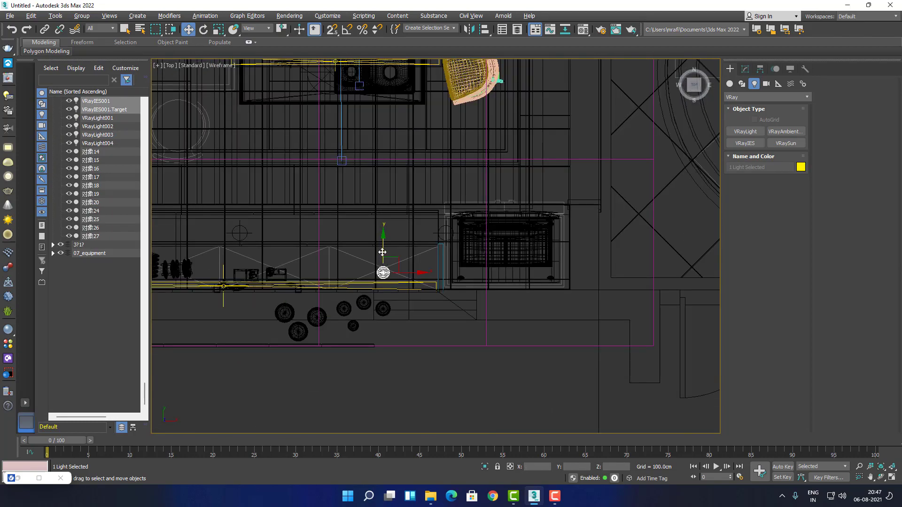
key("c")
key("Return")
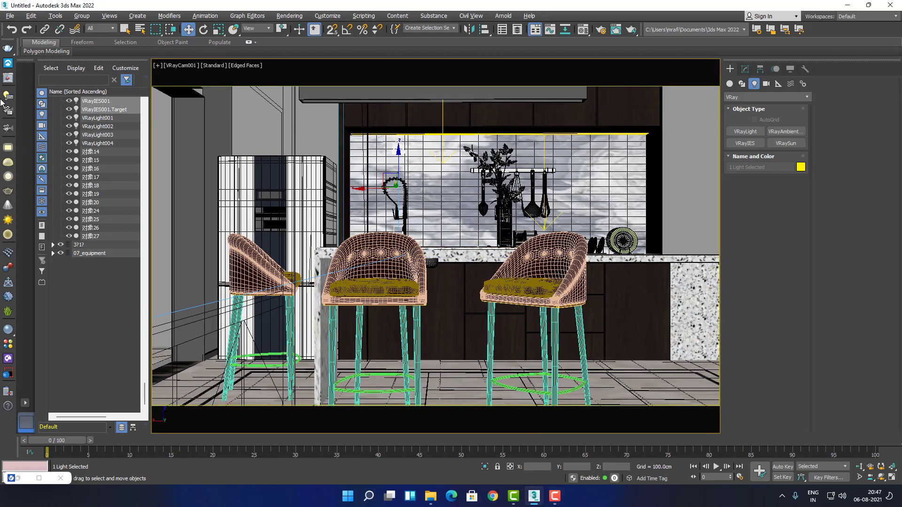
Region-render a small area over the backsplash, then move the frame buffer down and left
left_click(8, 78)
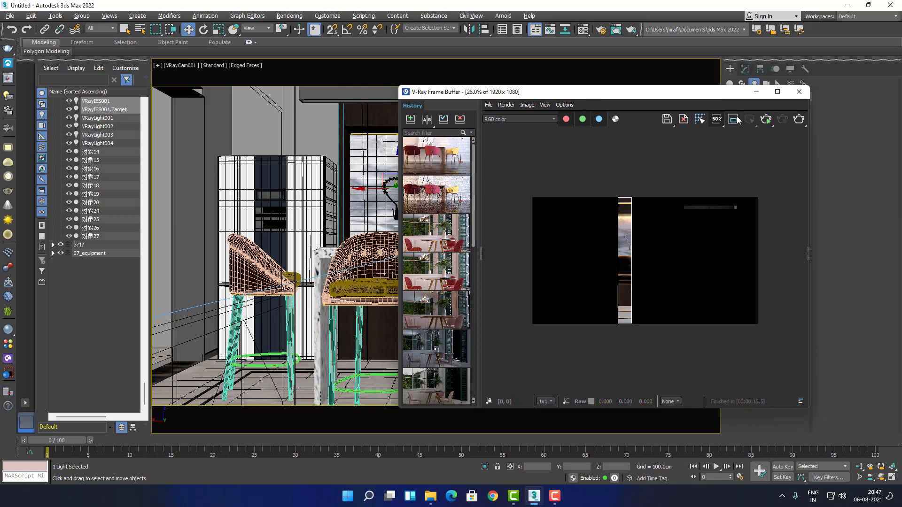
left_click(732, 119)
left_click_drag(563, 205, 613, 276)
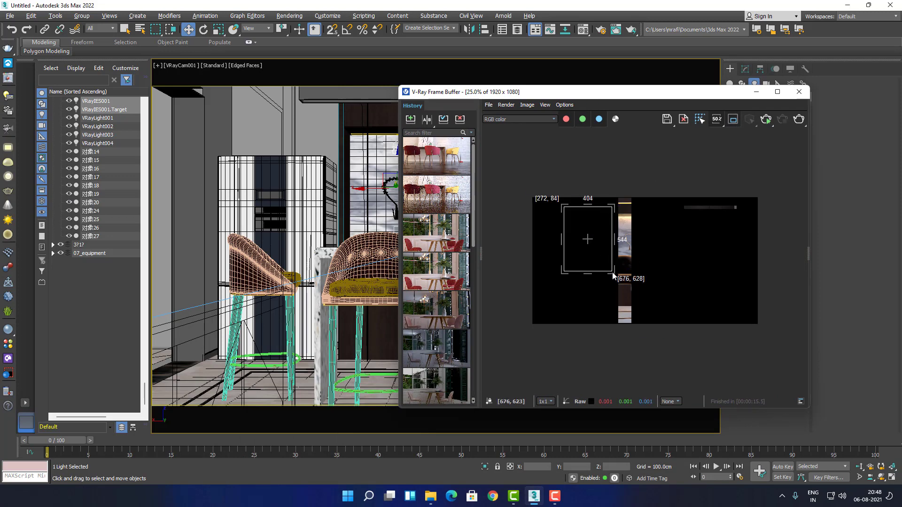
left_click(798, 119)
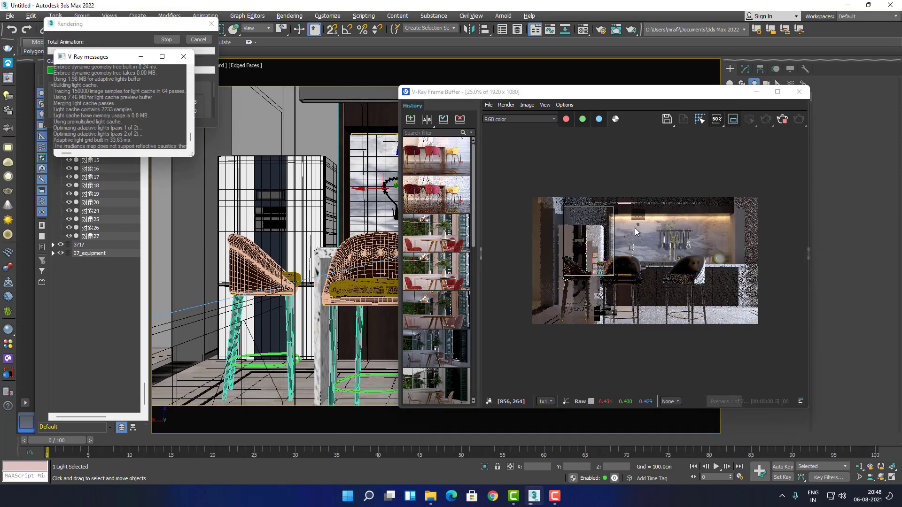
left_click_drag(613, 215, 646, 272)
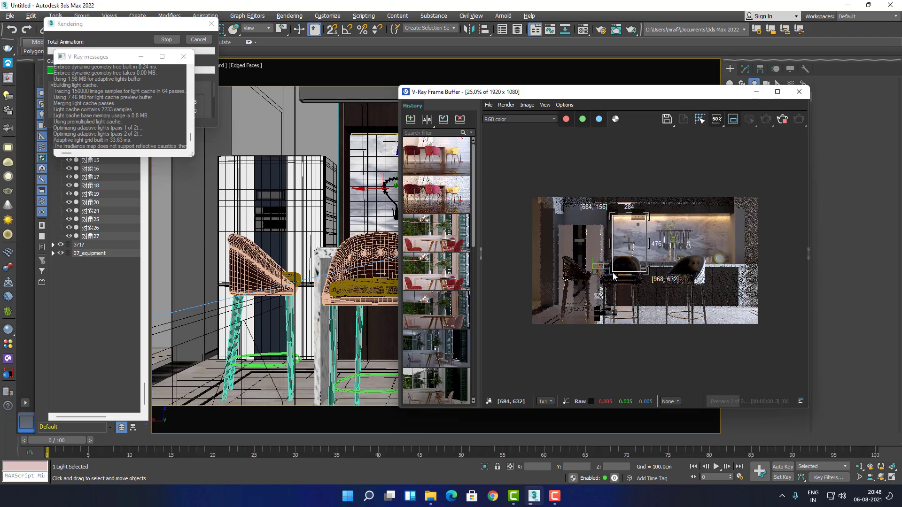
left_click(798, 119)
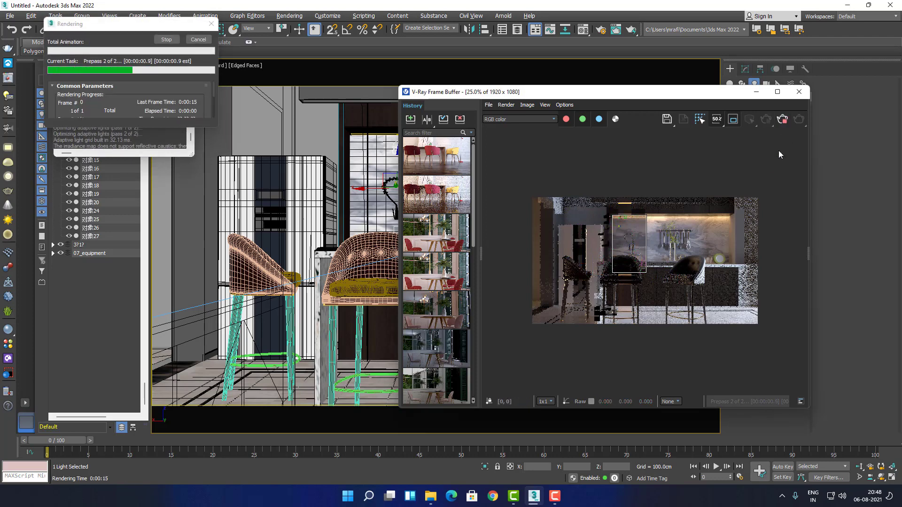
left_click_drag(733, 92, 498, 110)
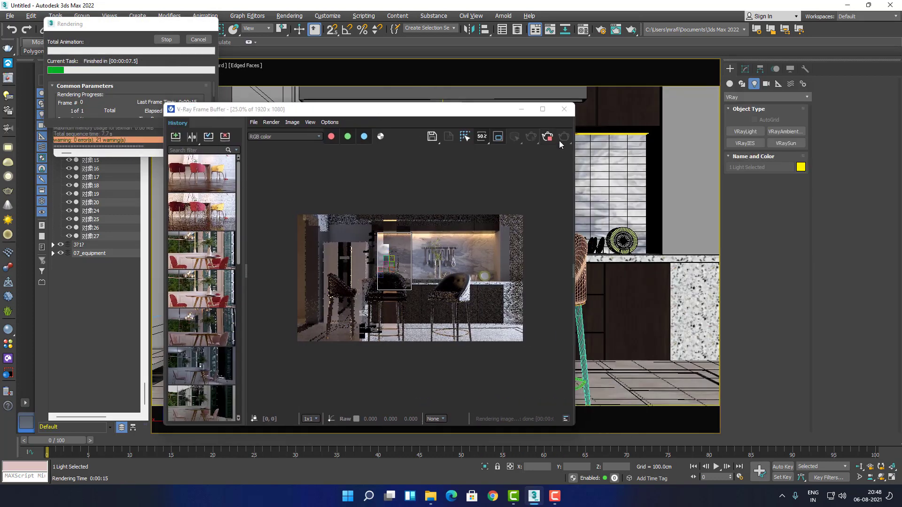
mouse_move(434, 110)
left_mouse_down()
mouse_move(414, 236)
mouse_move(410, 218)
left_mouse_up()
Switch VRayIES001 to Temperature colour mode at 2500 K with 350 lm intensity
left_click(745, 69)
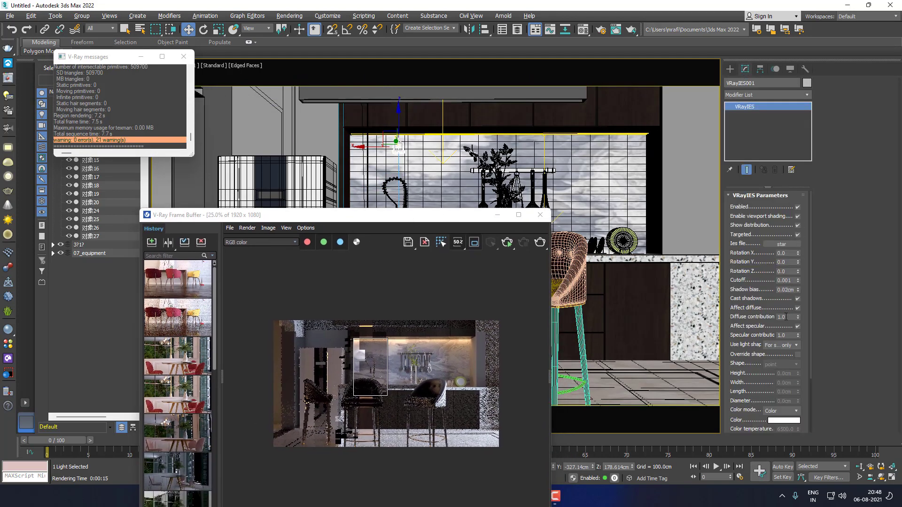
left_click(775, 411)
scroll(793, 401, "down", 2)
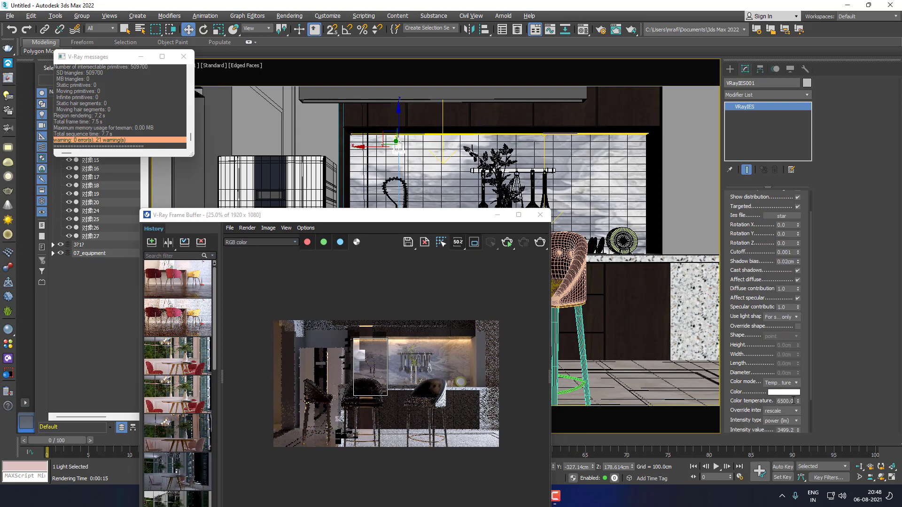
type("2500")
scroll(775, 401, "down", 1)
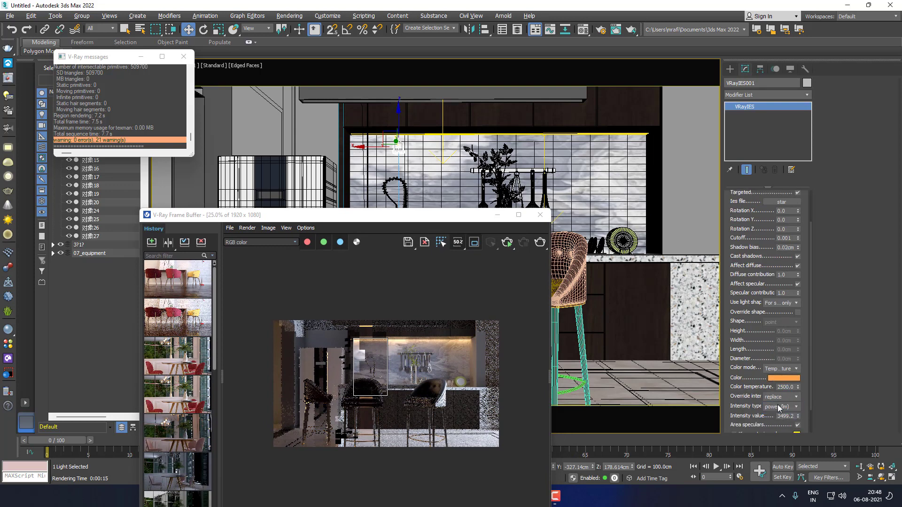
scroll(789, 397, "down", 1)
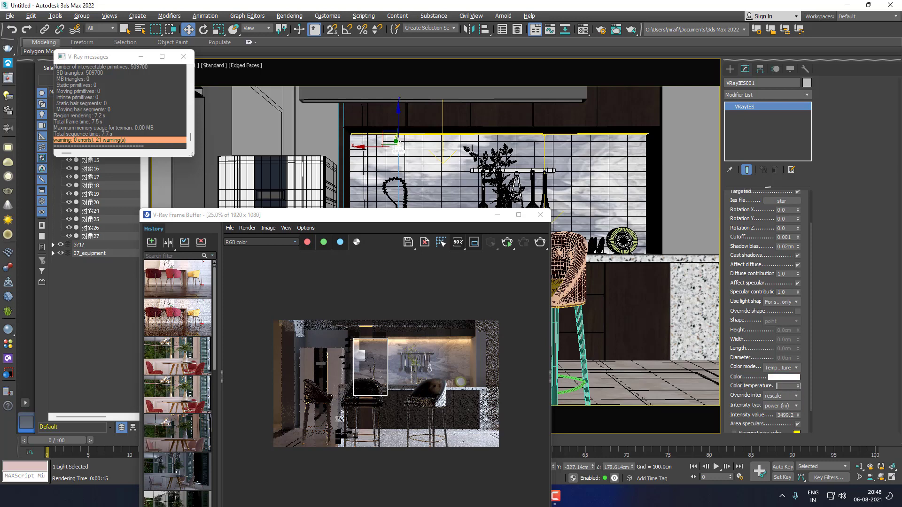
scroll(796, 373, "down", 1)
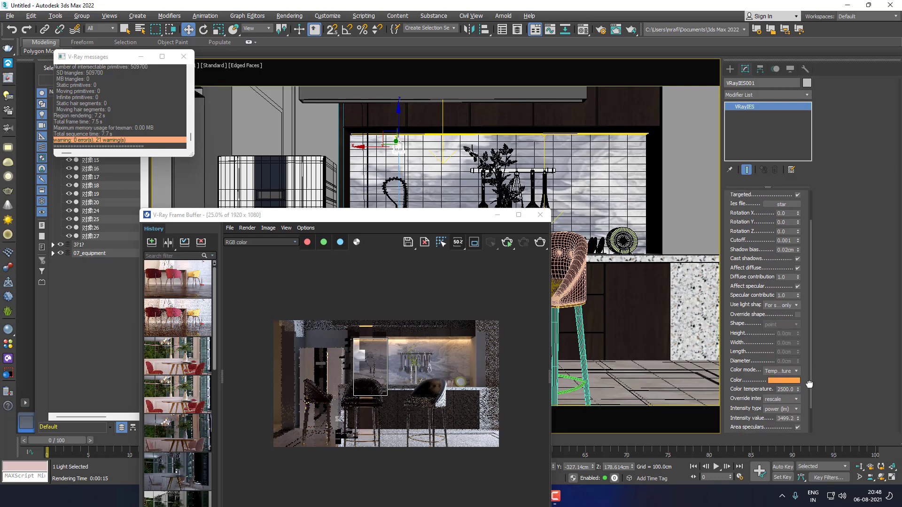
scroll(799, 333, "down", 1)
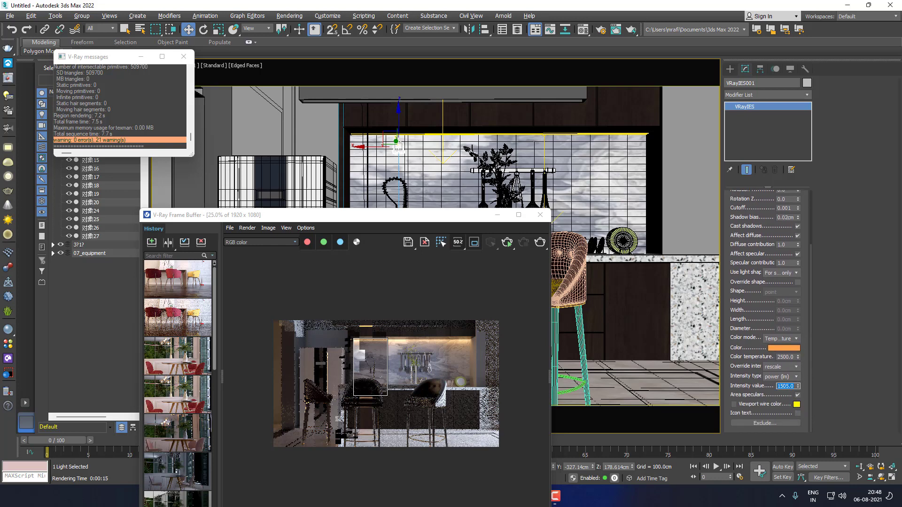
Re-render the faucet region with the new IES light settings
key("shift+q")
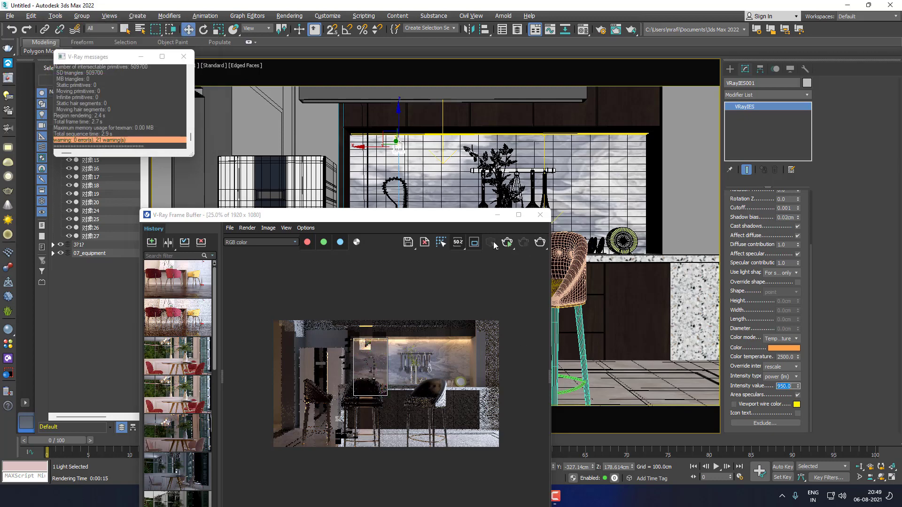
left_click(540, 243)
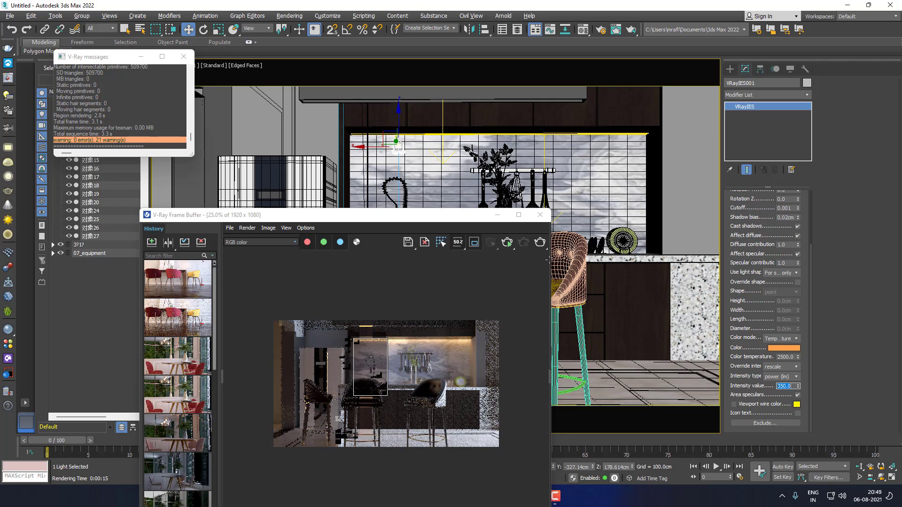
left_click(540, 243)
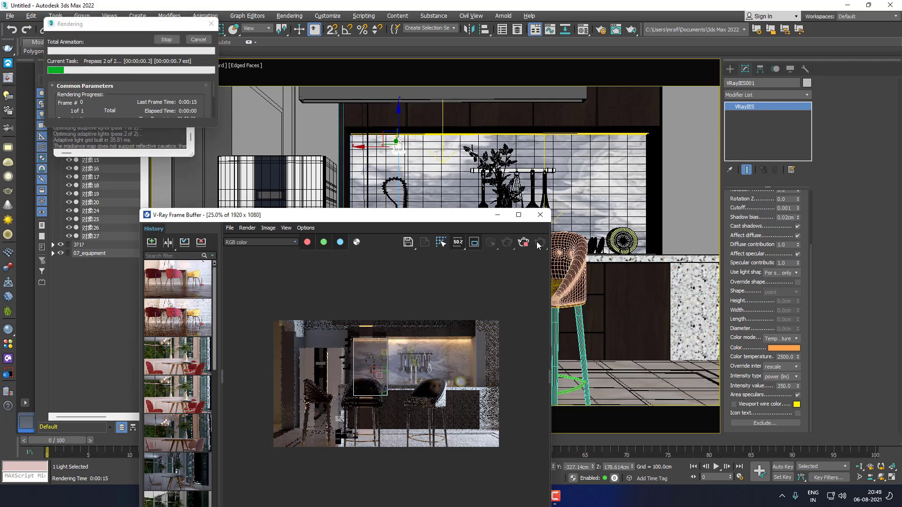
scroll(371, 372, "up", 1)
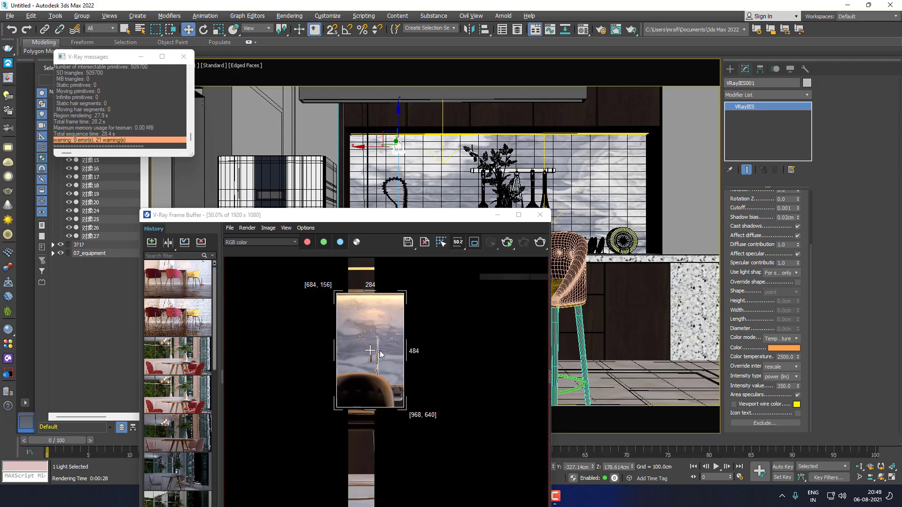
Minimise the frame buffer, restore four viewports and select the IES light in Top view
left_click(497, 216)
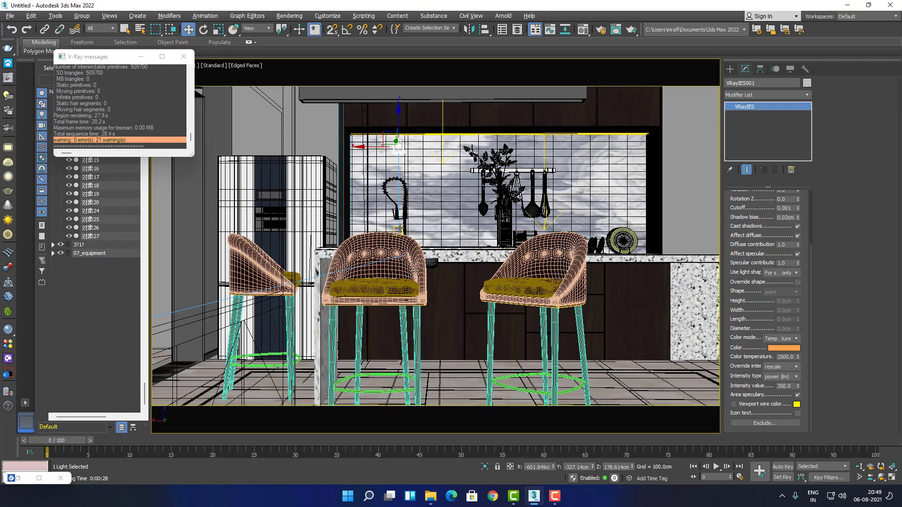
left_click(399, 230, "ctrl")
key("alt+w")
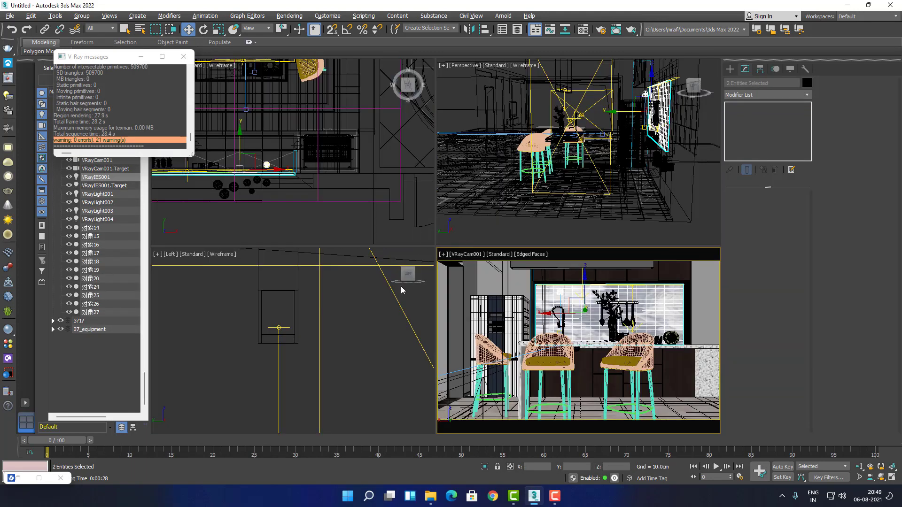
scroll(263, 162, "up", 5)
scroll(235, 137, "up", 3)
left_click(235, 138)
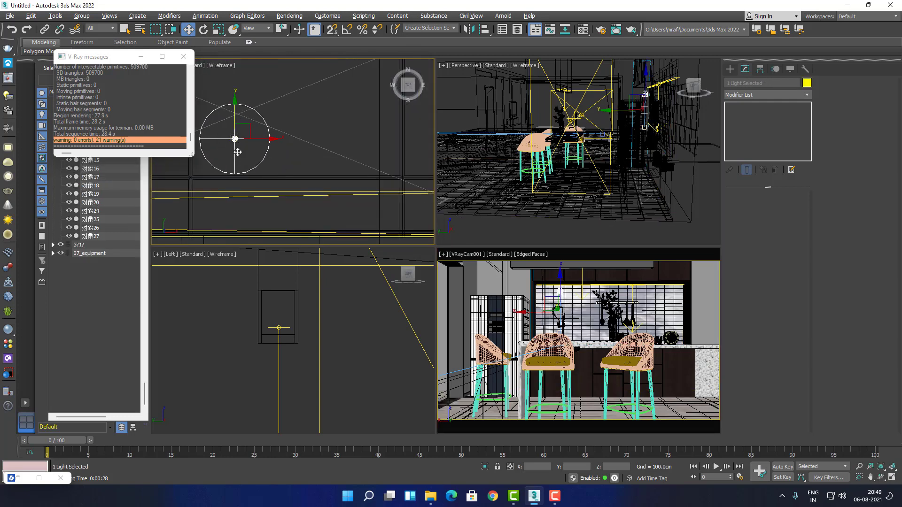
scroll(320, 191, "down", 3)
scroll(320, 190, "down", 2)
Clone the IES light as copy VRayIES002, placing it further left above the counter
left_click_drag(300, 203, 280, 204)
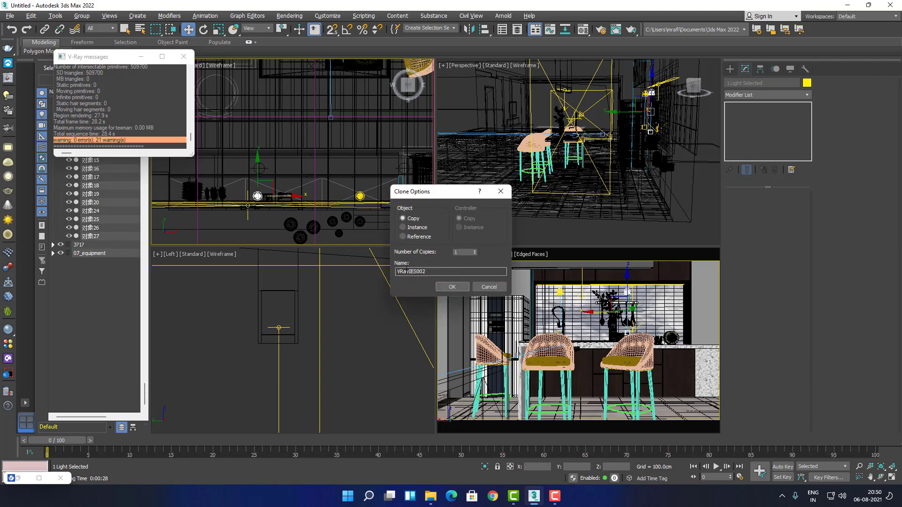
left_click(452, 287)
middle_click_drag(251, 227, 341, 230)
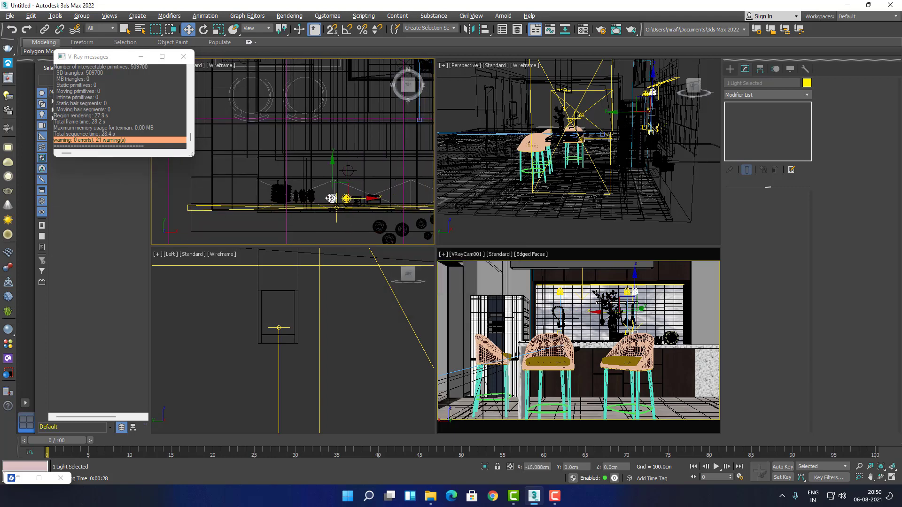
left_click_drag(259, 199, 252, 200, "shift")
left_click(452, 287)
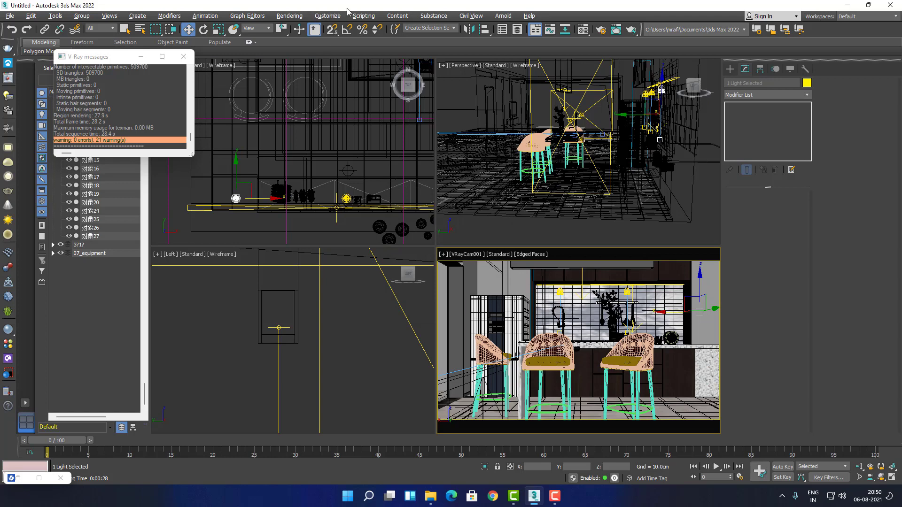
left_click(289, 15)
left_click(304, 70)
Set the irradiance map to Medium preset with 70 subdivs and 35 interpolation samples
key("F10")
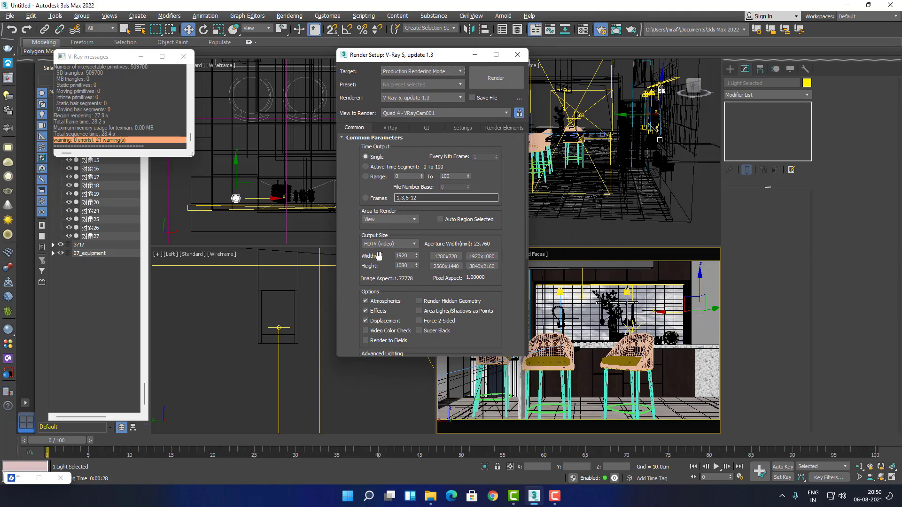
left_click(390, 128)
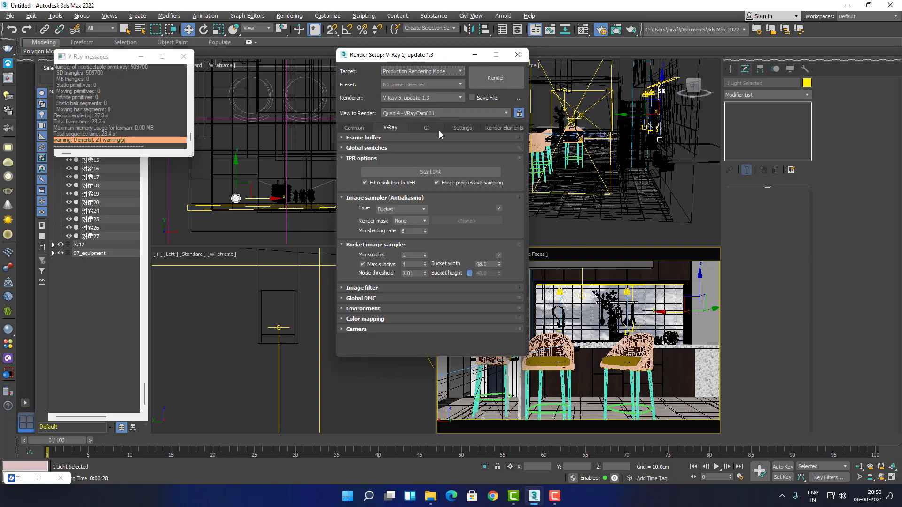
left_click(437, 132)
left_click(405, 184)
left_click(425, 197)
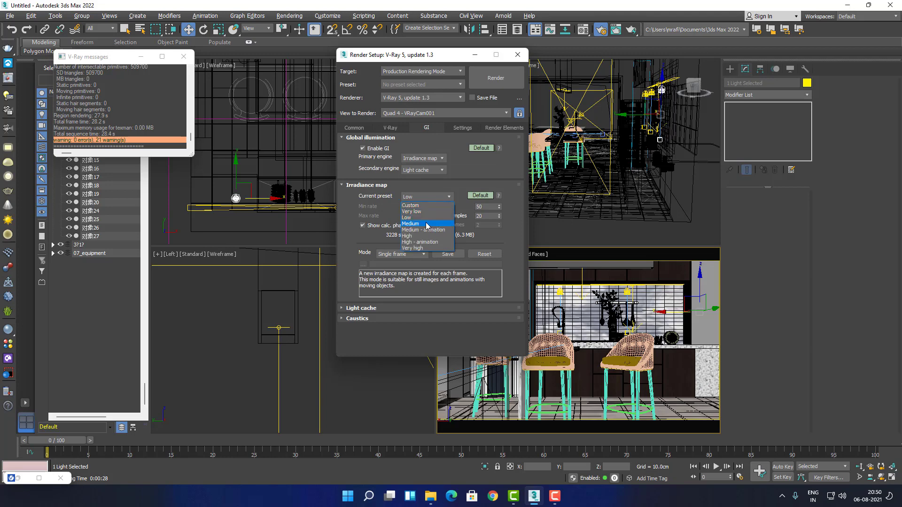
left_click(427, 224)
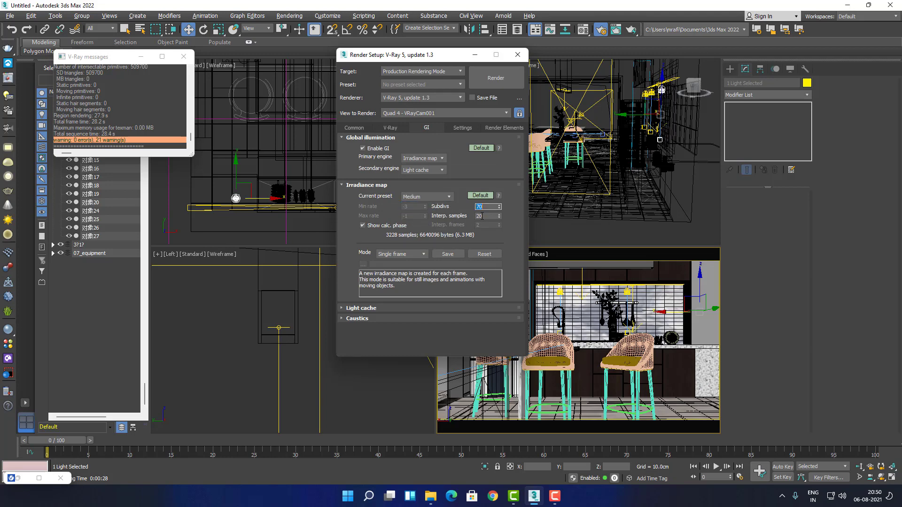
key("Tab")
key("BackSpace")
type("35")
Set light cache subdivs to 1100 and start the full 1920x1080 camera render
left_click(393, 308)
double_click(413, 274)
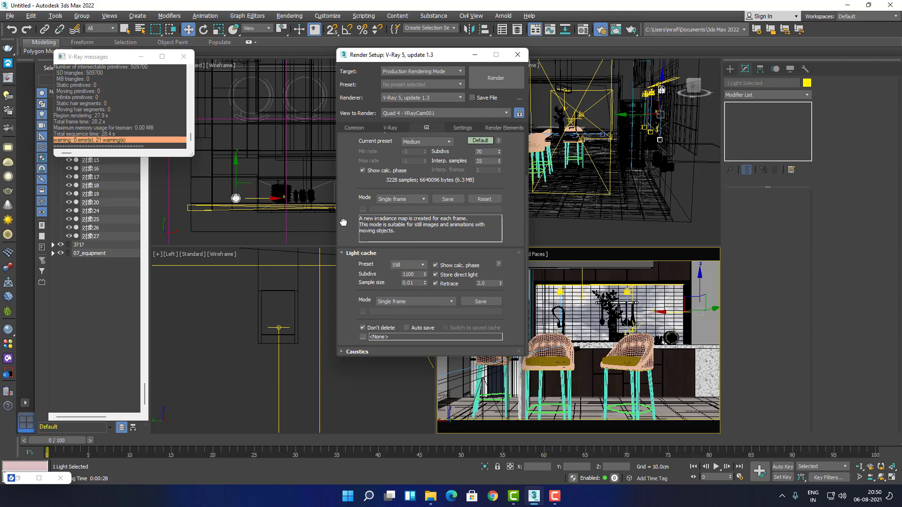
left_click(464, 129)
left_click(503, 127)
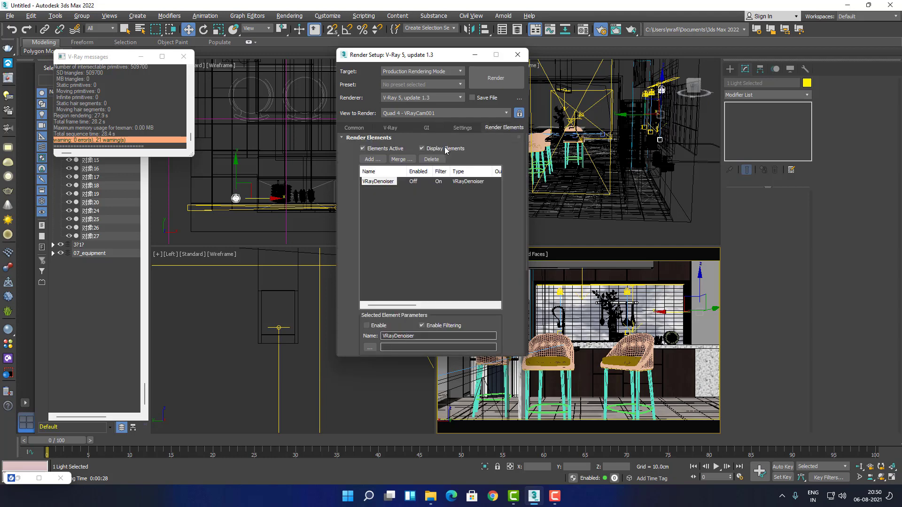
left_click(496, 80)
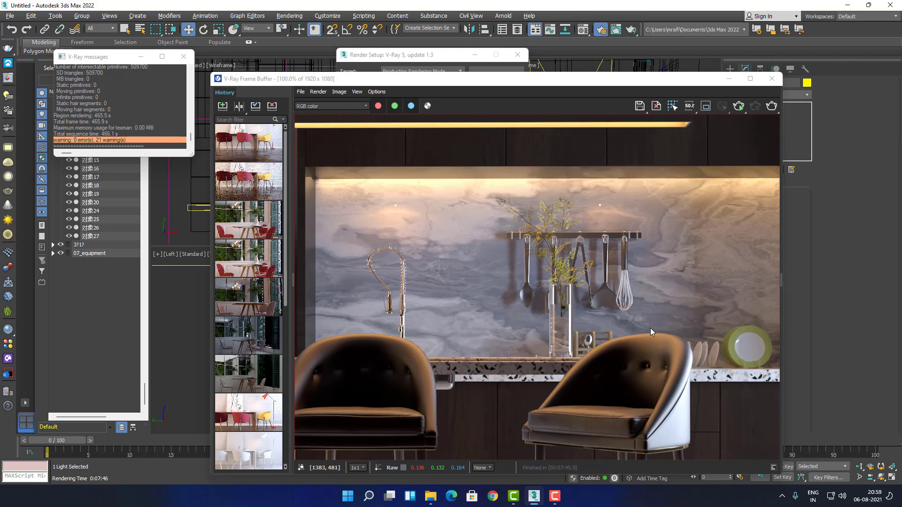
Zoom in and out on the finished render to inspect the bar stools and backsplash
scroll(556, 269, "down", 1)
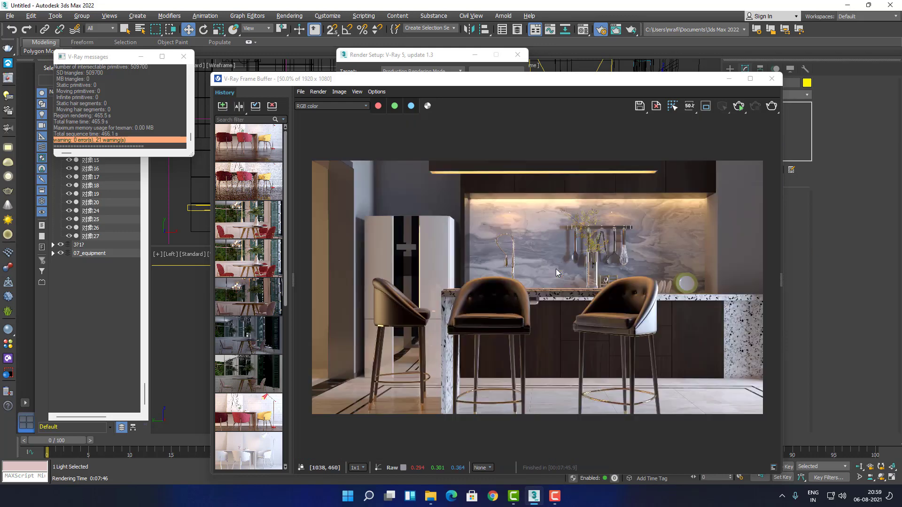
scroll(630, 243, "up", 1)
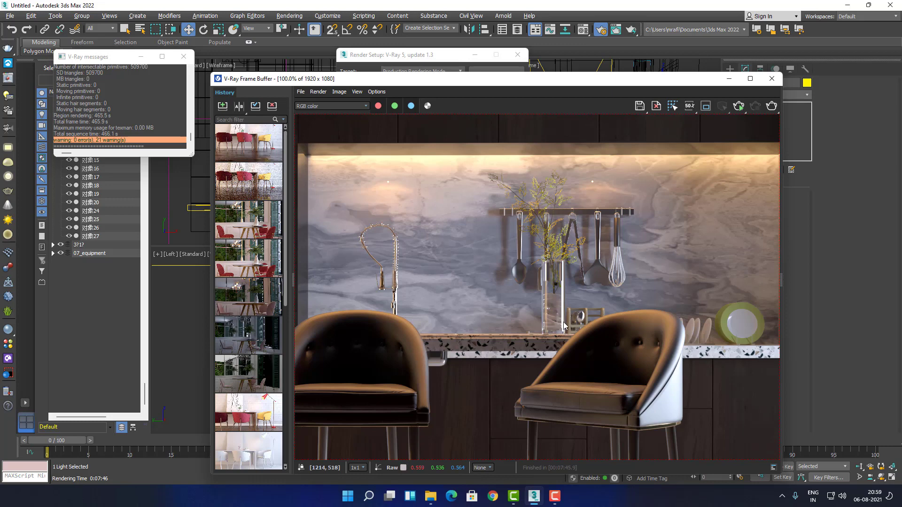
scroll(593, 240, "down", 1)
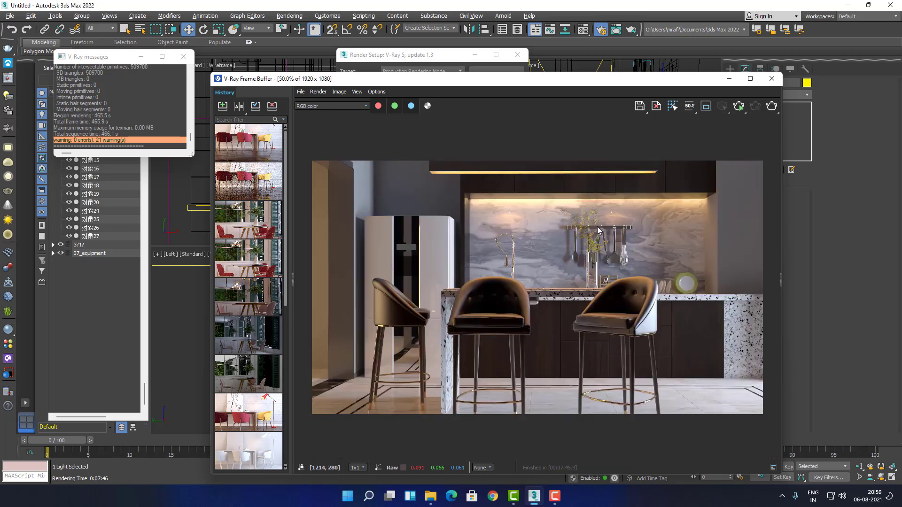
Save the current V-Ray channel, navigating to the Documents > 3ds Max 2022 > renderoutput folder
left_click(301, 92)
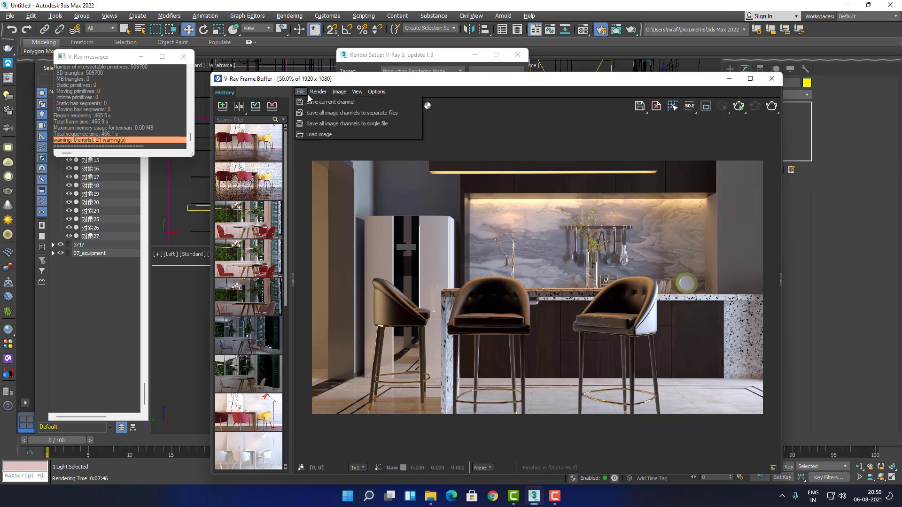
left_click(306, 114)
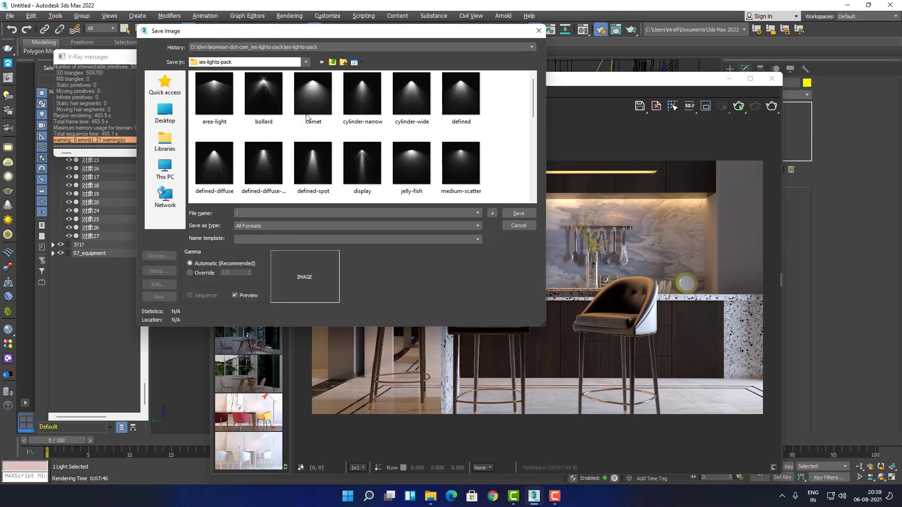
left_click(170, 146)
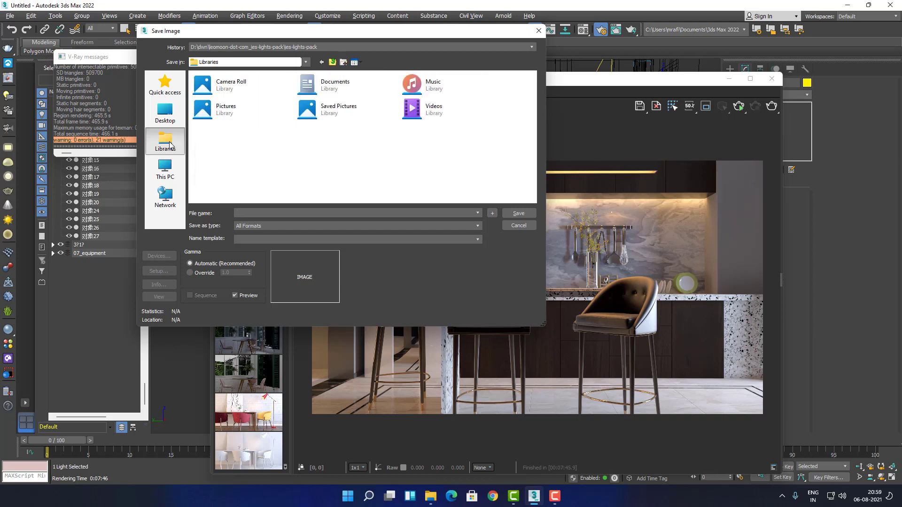
left_click(328, 89)
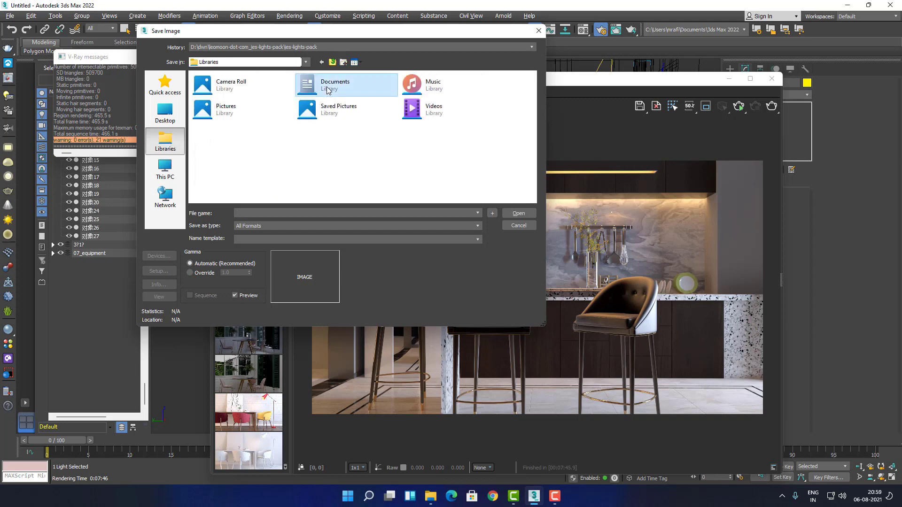
double_click(327, 89)
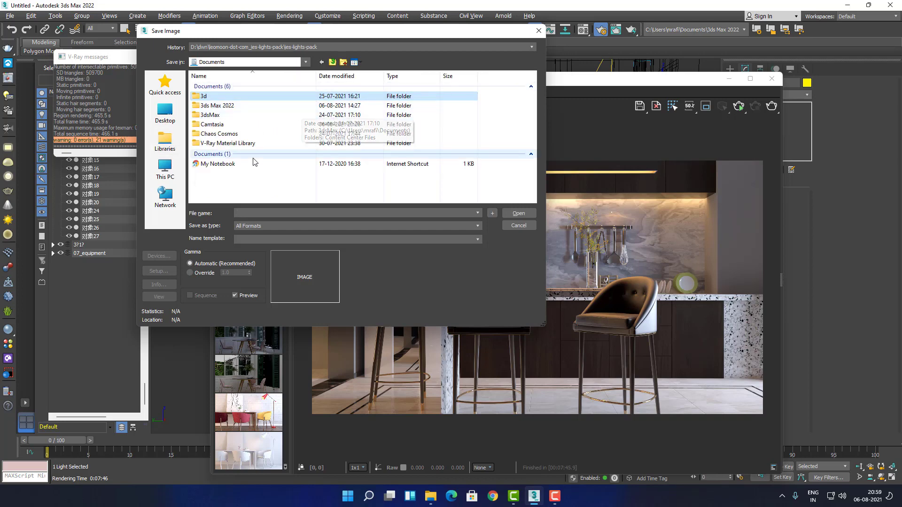
double_click(222, 117)
left_click(332, 62)
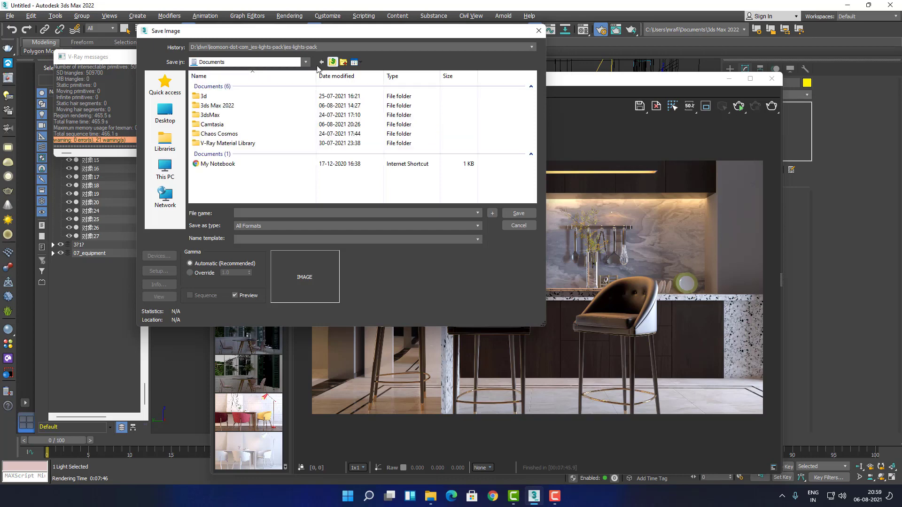
double_click(236, 111)
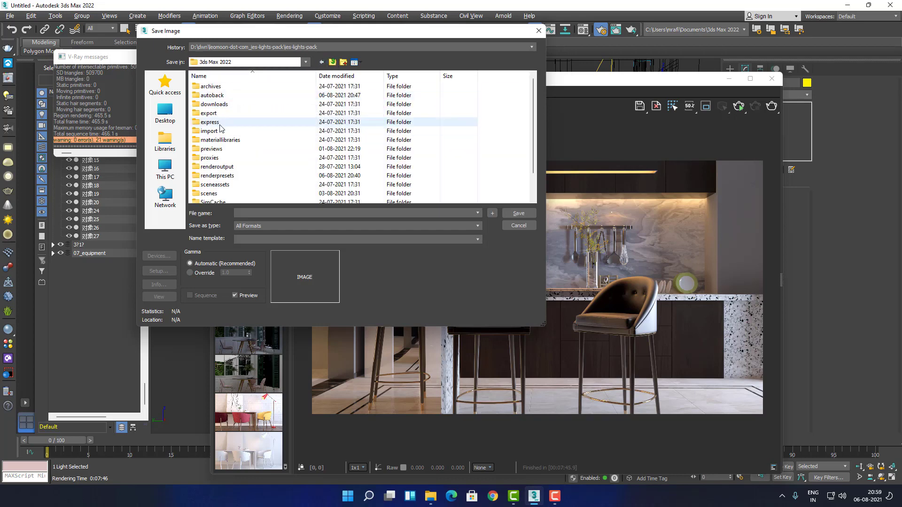
double_click(226, 148)
left_click(322, 62)
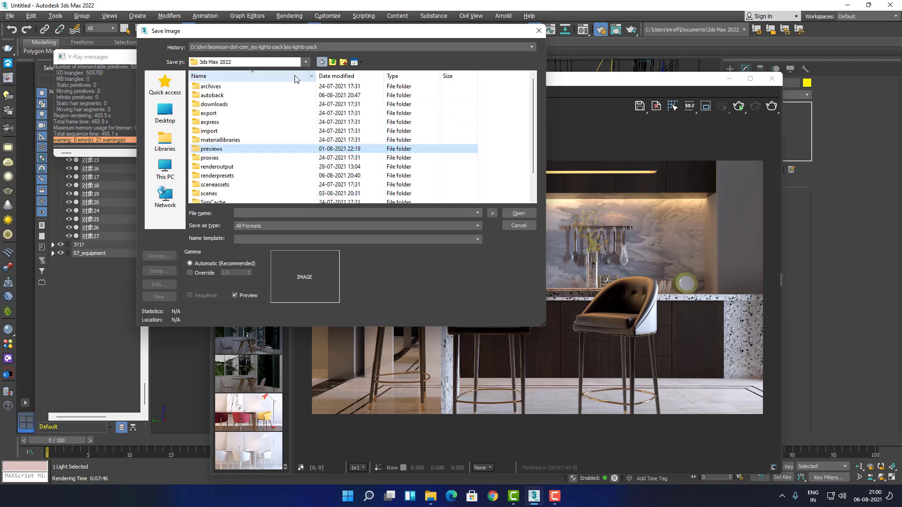
scroll(240, 164, "down", 1)
double_click(240, 139)
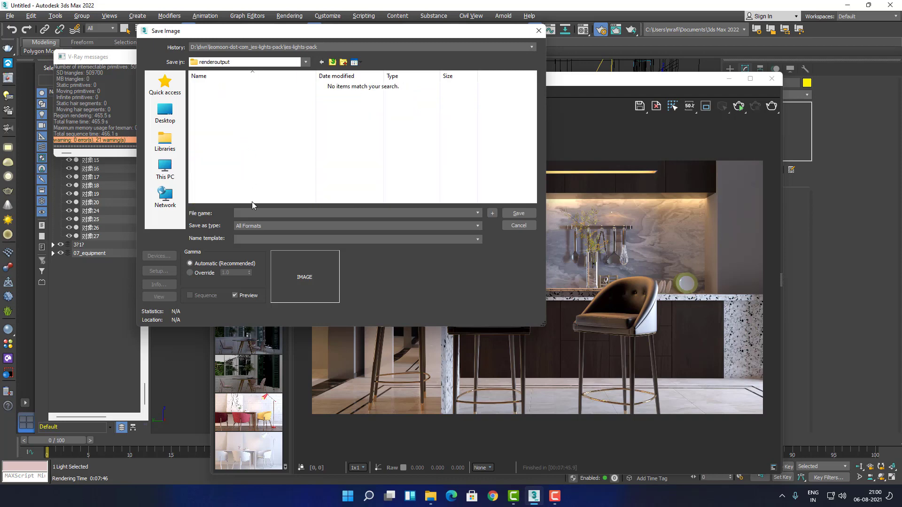
type("1")
Save the render as a PNG named 1, accepting the PNG colour settings
left_click(261, 228)
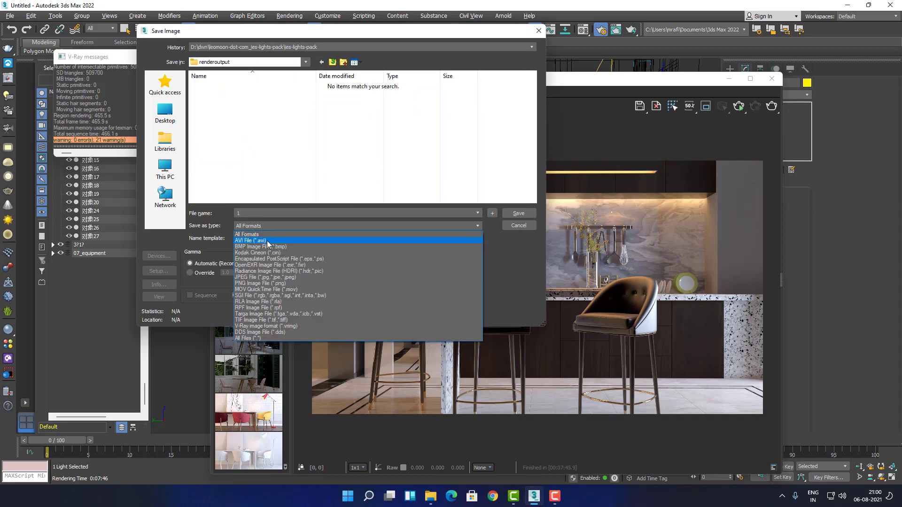
left_click(268, 283)
left_click(518, 213)
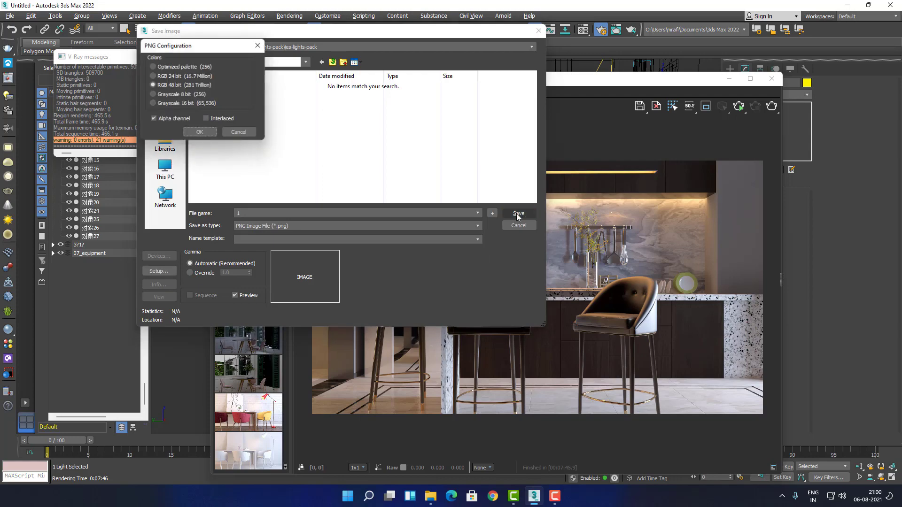
left_click(191, 130)
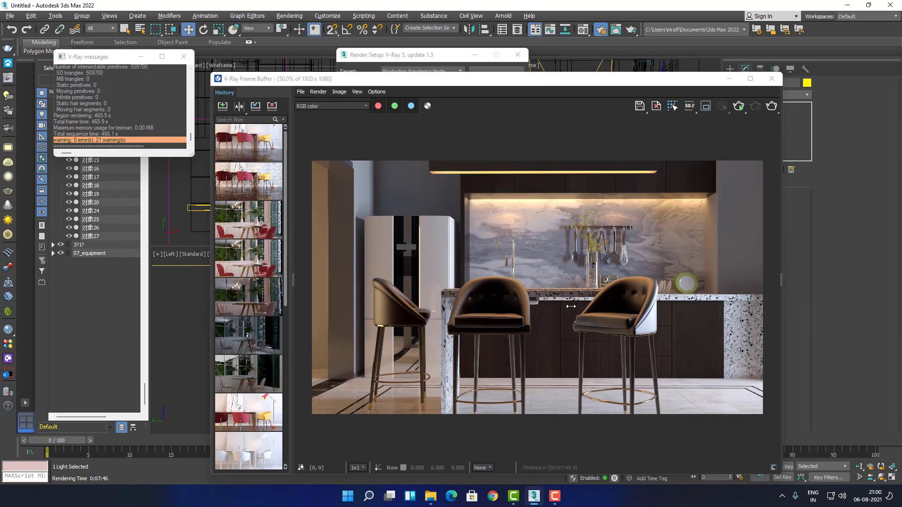